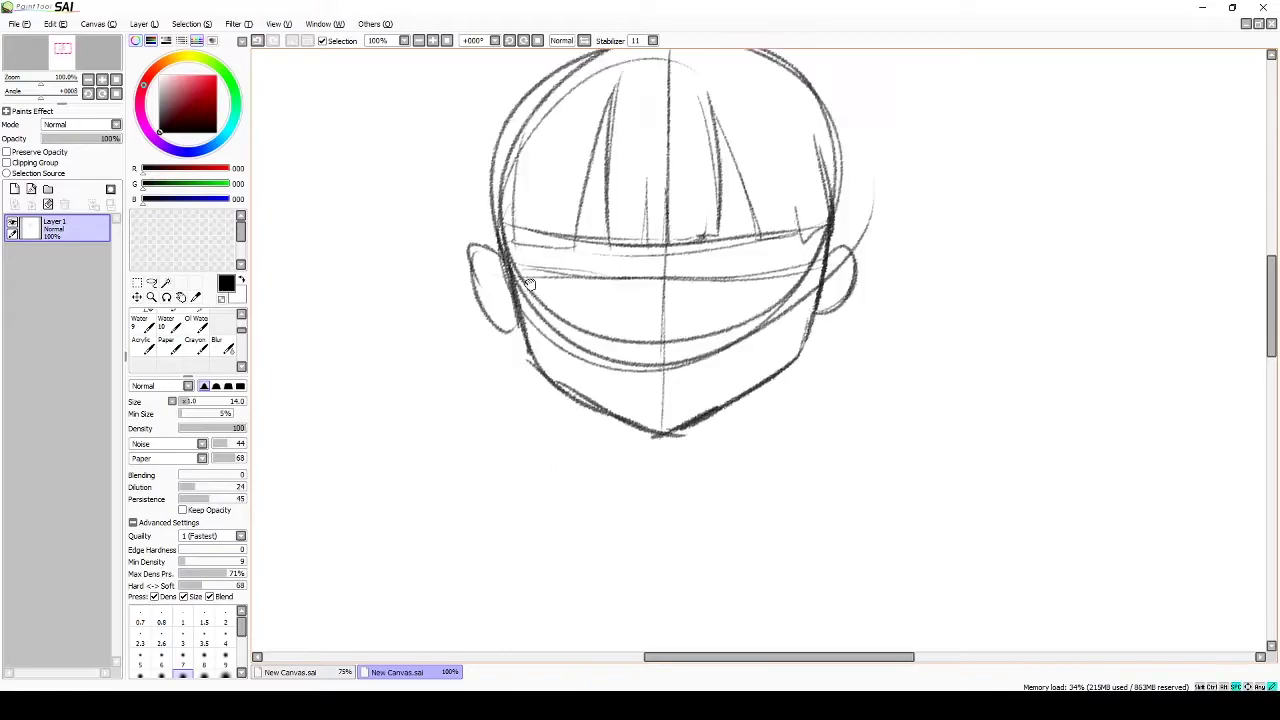
Step: Sketch the long front hair locks hanging down both sides of the face, with short horizontal ticks at the fringe line
{"action": "left_click_drag", "start_coordinate": [515, 222], "coordinate": [488, 552]}
{"action": "scroll", "coordinate": [531, 365], "scroll_direction": "down", "scroll_amount": 3}
{"action": "mouse_move", "coordinate": [711, 230]}
{"action": "left_mouse_down"}
{"action": "mouse_move", "coordinate": [626, 315]}
{"action": "mouse_move", "coordinate": [688, 628]}
{"action": "left_mouse_up"}
{"action": "left_click_drag", "start_coordinate": [728, 235], "coordinate": [712, 594]}
{"action": "scroll", "coordinate": [660, 300], "scroll_direction": "up", "scroll_amount": 4}
{"action": "scroll", "coordinate": [633, 175], "scroll_direction": "left", "scroll_amount": 2}
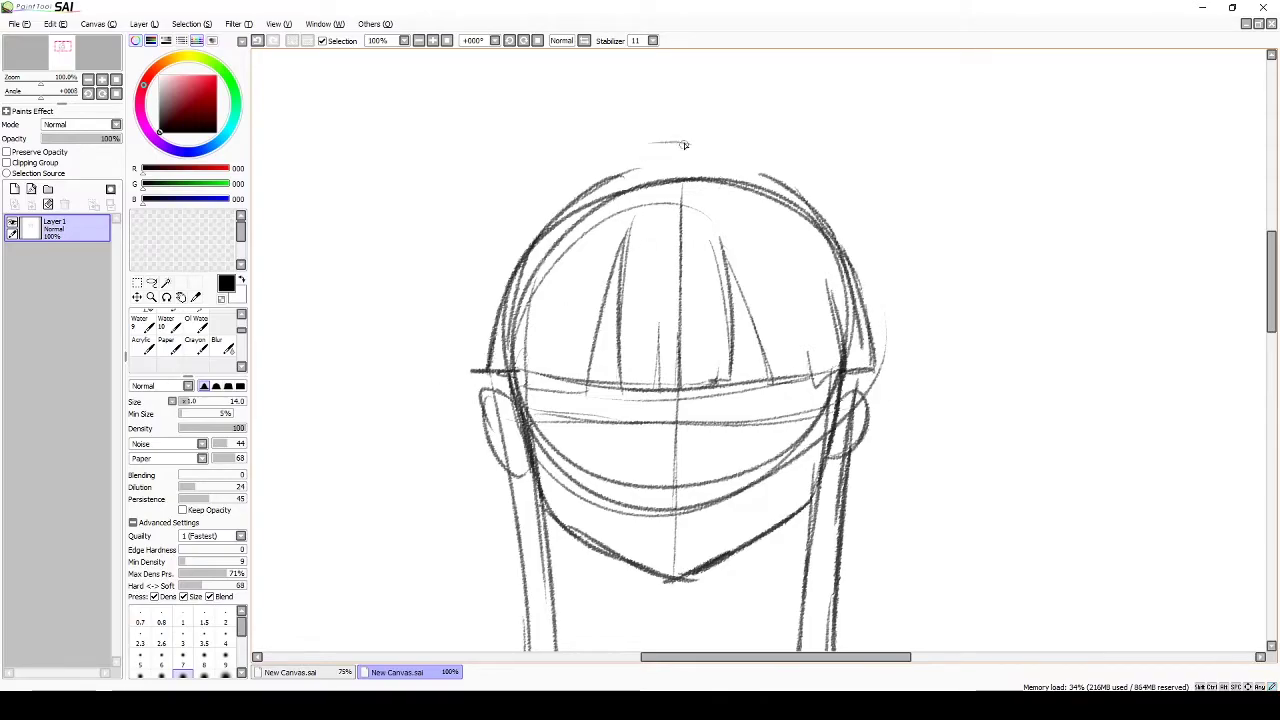
Step: Sketch the outer hair contour around the crown and straight down both sides past the shoulders
{"action": "left_click_drag", "start_coordinate": [743, 367], "coordinate": [633, 289]}
{"action": "left_click_drag", "start_coordinate": [766, 218], "coordinate": [790, 530]}
{"action": "scroll", "coordinate": [775, 169], "scroll_direction": "down", "scroll_amount": 4}
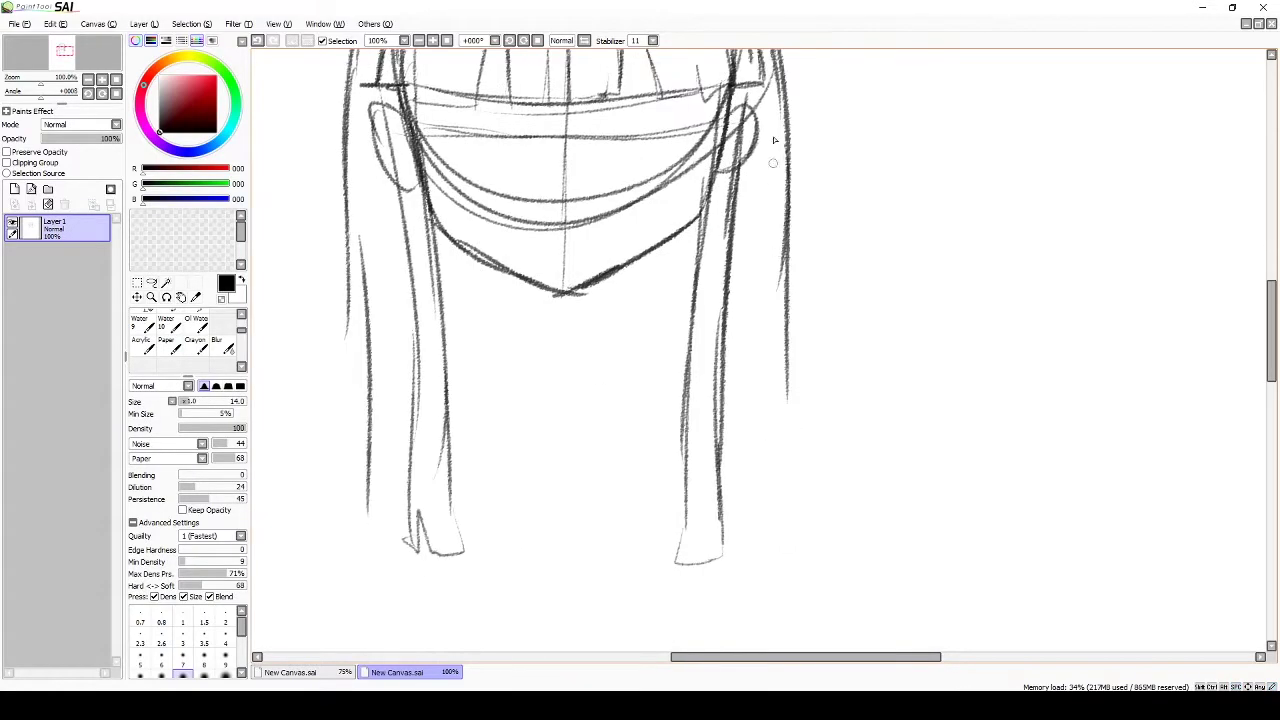
{"action": "scroll", "coordinate": [662, 380], "scroll_direction": "left", "scroll_amount": 2}
Step: Sketch the neck curves below the jaw and a horizontal shoulder guideline between the side locks
{"action": "left_click_drag", "start_coordinate": [764, 408], "coordinate": [556, 408]}
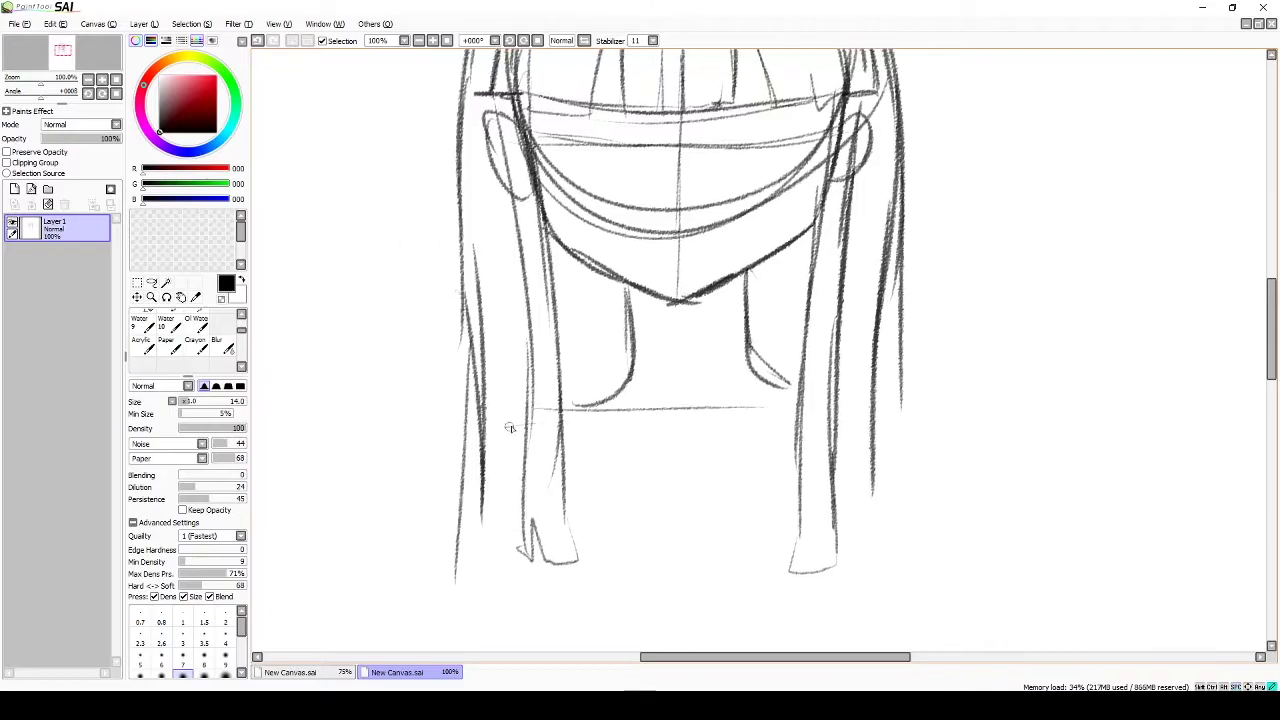
{"action": "mouse_move", "coordinate": [697, 466]}
{"action": "left_mouse_down"}
{"action": "mouse_move", "coordinate": [637, 326]}
{"action": "mouse_move", "coordinate": [777, 383]}
{"action": "left_mouse_up"}
{"action": "scroll", "coordinate": [500, 457], "scroll_direction": "up", "scroll_amount": 3}
{"action": "key", "text": "ctrl+z"}
Step: Sketch horizontal oval placeholders for both eyes between the fringe line and the lower eye guideline
{"action": "mouse_move", "coordinate": [646, 300]}
{"action": "left_mouse_down"}
{"action": "mouse_move", "coordinate": [560, 275]}
{"action": "mouse_move", "coordinate": [680, 300]}
{"action": "left_mouse_up"}
{"action": "mouse_move", "coordinate": [900, 280]}
{"action": "left_mouse_down"}
{"action": "mouse_move", "coordinate": [920, 306]}
{"action": "mouse_move", "coordinate": [989, 331]}
{"action": "mouse_move", "coordinate": [900, 282]}
{"action": "left_mouse_up"}
{"action": "key", "text": "ctrl+z"}
{"action": "key", "text": "ctrl+z"}
{"action": "mouse_move", "coordinate": [459, 318]}
{"action": "left_mouse_down"}
{"action": "mouse_move", "coordinate": [448, 184]}
{"action": "mouse_move", "coordinate": [376, 212]}
{"action": "mouse_move", "coordinate": [422, 293]}
{"action": "left_mouse_up"}
{"action": "left_click_drag", "start_coordinate": [923, 393], "coordinate": [893, 343]}
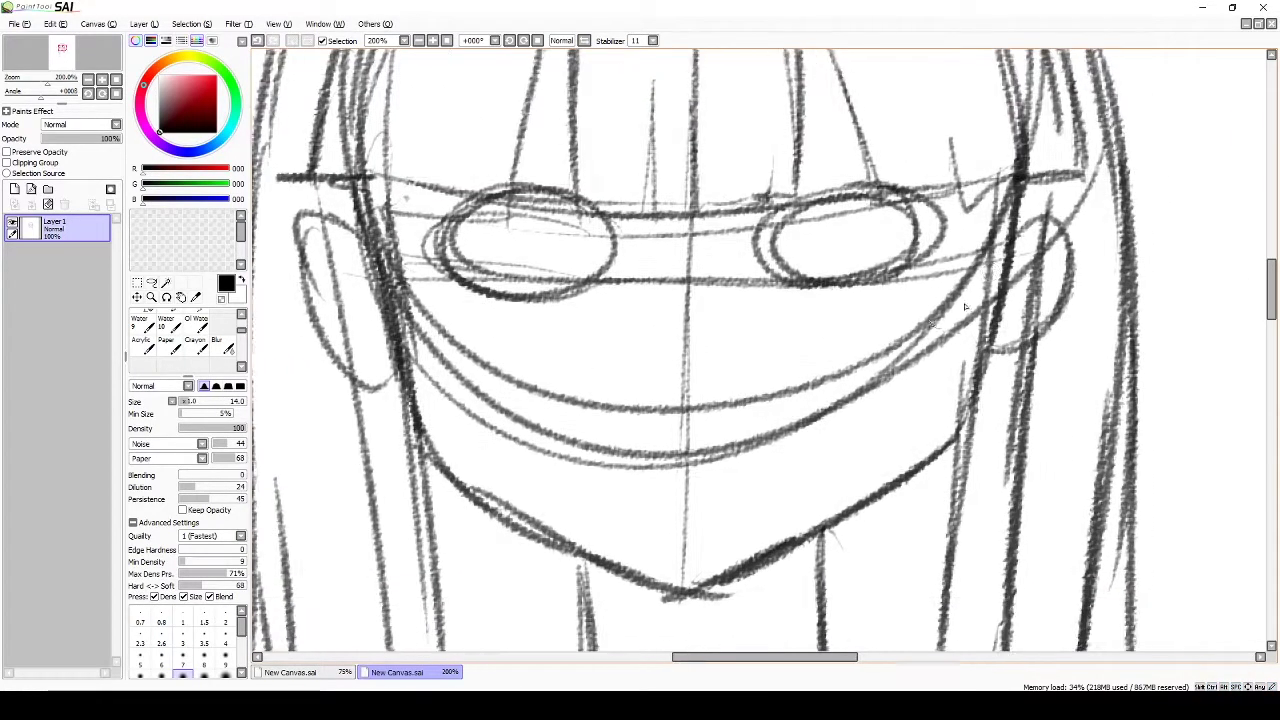
Step: Darken the right jawline and ear, and mark the nostrils and a short slanted mouth
{"action": "left_click_drag", "start_coordinate": [1000, 183], "coordinate": [946, 437]}
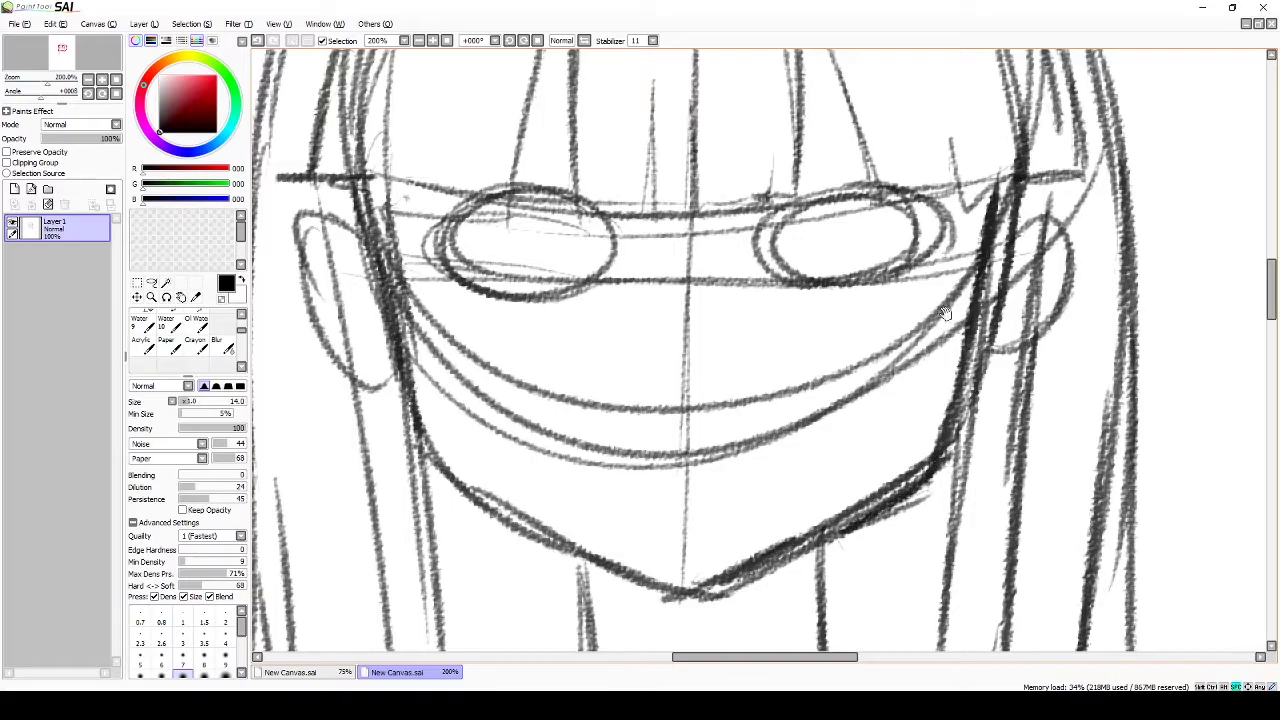
{"action": "left_click_drag", "start_coordinate": [1025, 208], "coordinate": [1055, 228]}
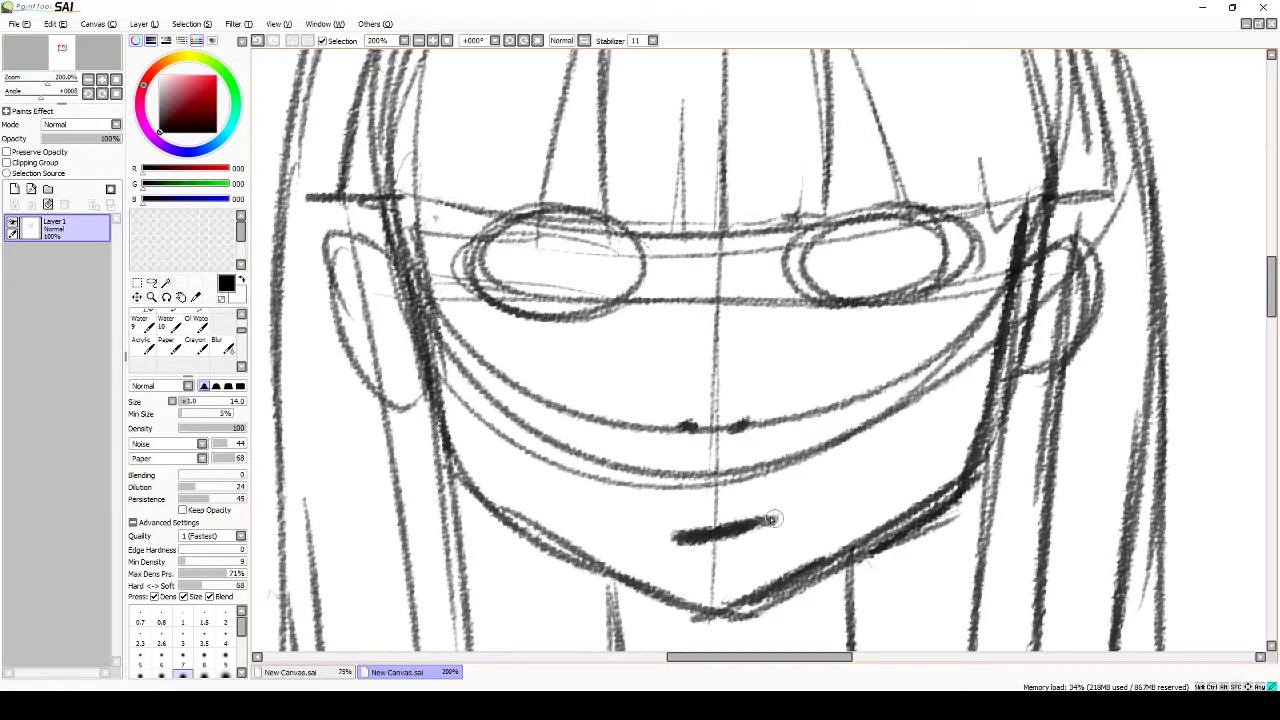
{"action": "left_click_drag", "start_coordinate": [765, 521], "coordinate": [801, 627]}
Step: Sketch arched eyebrows above both eye ovals and the shoulder slopes below the neck
{"action": "left_click_drag", "start_coordinate": [565, 247], "coordinate": [755, 240]}
{"action": "scroll", "coordinate": [893, 233], "scroll_direction": "down", "scroll_amount": 2}
{"action": "mouse_move", "coordinate": [700, 560]}
{"action": "left_mouse_down"}
{"action": "mouse_move", "coordinate": [643, 166]}
{"action": "mouse_move", "coordinate": [648, 552]}
{"action": "left_mouse_up"}
{"action": "scroll", "coordinate": [434, 400], "scroll_direction": "down", "scroll_amount": 4}
Step: Add a new layer above the sketch, reduce Layer 1's opacity to 33%, and make Layer 2 active
{"action": "left_click", "coordinate": [14, 189]}
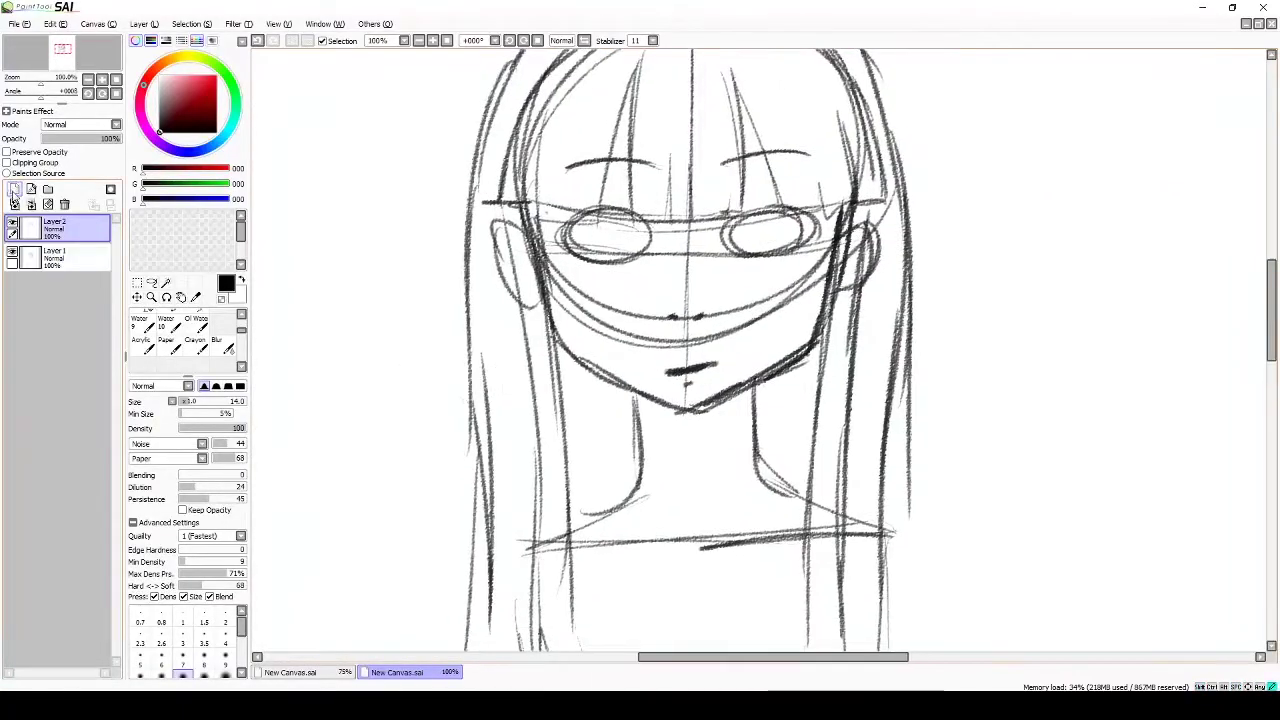
{"action": "left_click", "coordinate": [55, 258]}
{"action": "left_click_drag", "start_coordinate": [110, 138], "coordinate": [68, 138]}
{"action": "left_click", "coordinate": [55, 229]}
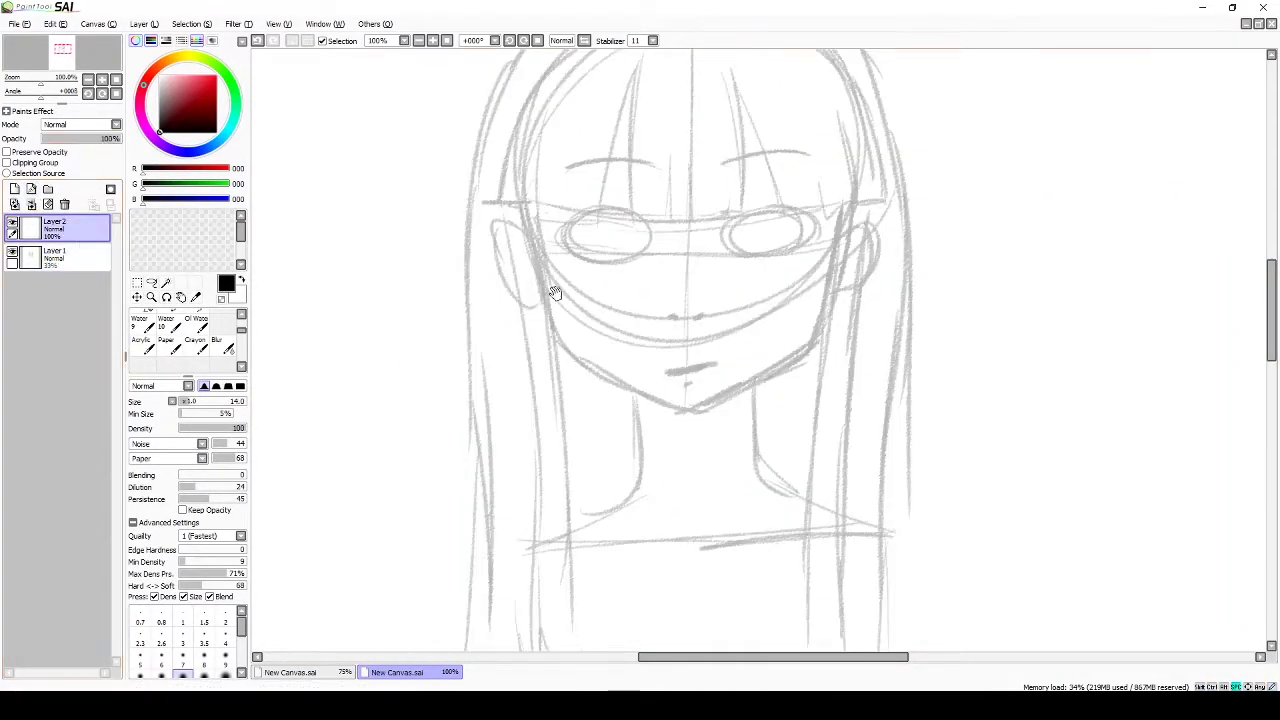
Step: Draw the refined fringe strands over the faded sketch on Layer 2 with a size 6 brush
{"action": "scroll", "coordinate": [603, 289], "scroll_direction": "up", "scroll_amount": 1}
{"action": "scroll", "coordinate": [620, 392], "scroll_direction": "down", "scroll_amount": 2}
{"action": "scroll", "coordinate": [620, 392], "scroll_direction": "up", "scroll_amount": 3}
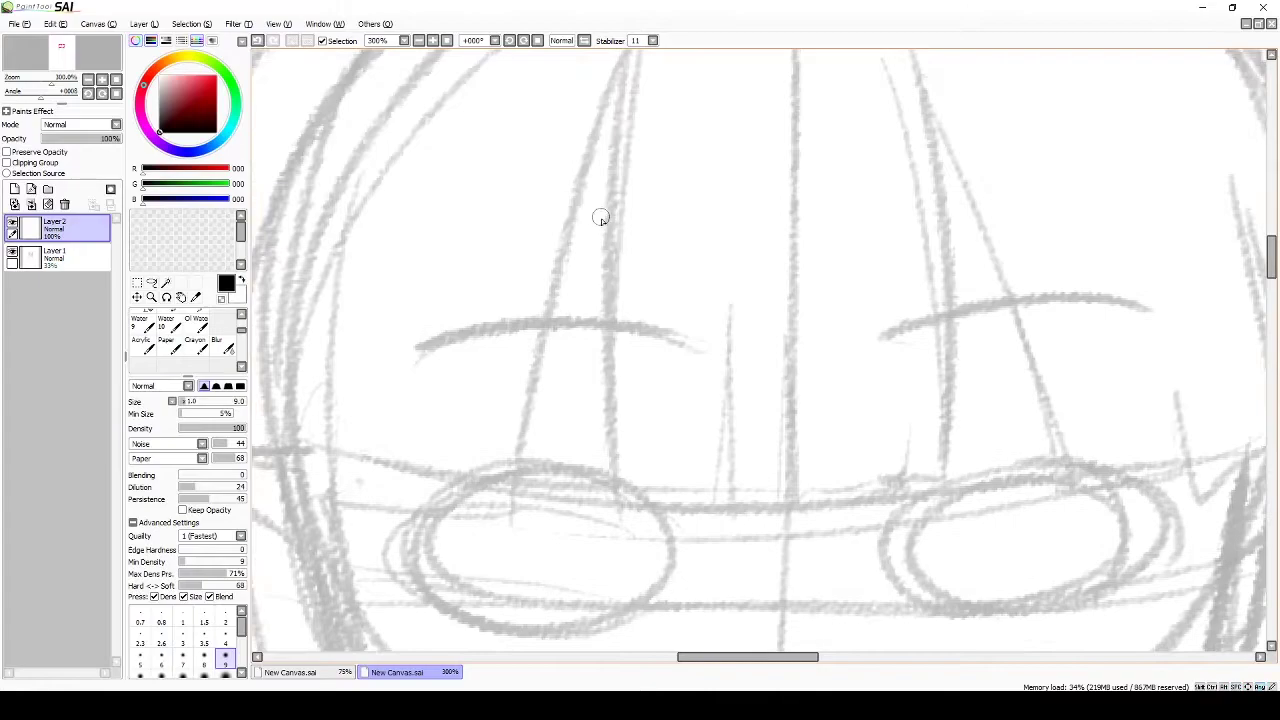
{"action": "left_click_drag", "start_coordinate": [608, 282], "coordinate": [596, 398]}
{"action": "left_click_drag", "start_coordinate": [630, 136], "coordinate": [605, 268]}
{"action": "scroll", "coordinate": [594, 400], "scroll_direction": "down", "scroll_amount": 3}
{"action": "mouse_move", "coordinate": [597, 222]}
{"action": "left_mouse_down"}
{"action": "mouse_move", "coordinate": [606, 443]}
{"action": "mouse_move", "coordinate": [710, 268]}
{"action": "mouse_move", "coordinate": [748, 463]}
{"action": "left_mouse_up"}
{"action": "left_click_drag", "start_coordinate": [889, 360], "coordinate": [811, 515]}
{"action": "mouse_move", "coordinate": [830, 130]}
{"action": "left_mouse_down"}
{"action": "mouse_move", "coordinate": [857, 586]}
{"action": "mouse_move", "coordinate": [1037, 521]}
{"action": "left_mouse_up"}
Step: Refine the fringe's lower edge with small notches and draw the hair contour at both sides of the head
{"action": "mouse_move", "coordinate": [736, 60]}
{"action": "left_mouse_down"}
{"action": "mouse_move", "coordinate": [643, 371]}
{"action": "mouse_move", "coordinate": [533, 405]}
{"action": "left_mouse_up"}
{"action": "mouse_move", "coordinate": [370, 462]}
{"action": "left_mouse_down"}
{"action": "mouse_move", "coordinate": [495, 517]}
{"action": "mouse_move", "coordinate": [491, 457]}
{"action": "mouse_move", "coordinate": [429, 534]}
{"action": "mouse_move", "coordinate": [398, 303]}
{"action": "left_mouse_up"}
{"action": "mouse_move", "coordinate": [560, 148]}
{"action": "left_mouse_down"}
{"action": "mouse_move", "coordinate": [688, 548]}
{"action": "mouse_move", "coordinate": [678, 358]}
{"action": "left_mouse_up"}
{"action": "left_click_drag", "start_coordinate": [665, 375], "coordinate": [827, 341]}
{"action": "left_click_drag", "start_coordinate": [978, 343], "coordinate": [920, 104]}
{"action": "left_click_drag", "start_coordinate": [600, 300], "coordinate": [640, 420]}
{"action": "scroll", "coordinate": [640, 420], "scroll_direction": "down", "scroll_amount": 2}
{"action": "left_click_drag", "start_coordinate": [603, 473], "coordinate": [603, 333]}
{"action": "scroll", "coordinate": [603, 333], "scroll_direction": "up", "scroll_amount": 2}
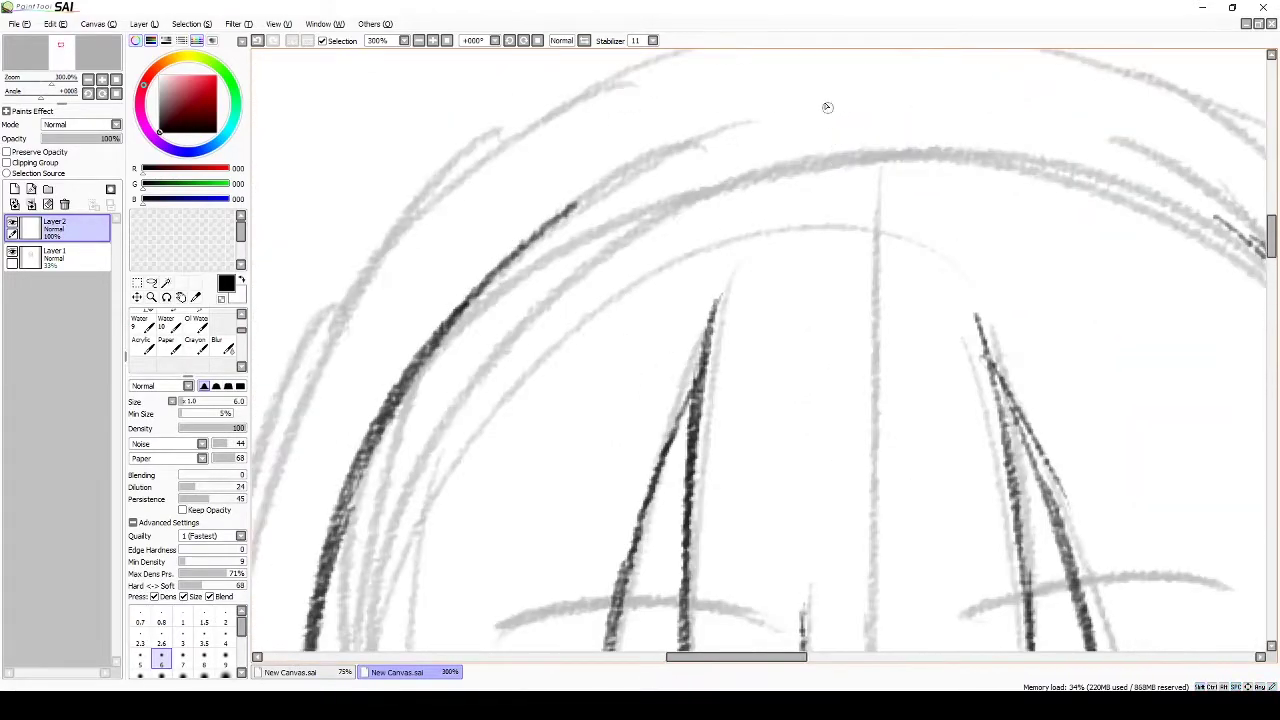
Step: Draw the refined hair outline over the crown and down the left side of the head
{"action": "left_click_drag", "start_coordinate": [829, 114], "coordinate": [700, 200]}
{"action": "left_click_drag", "start_coordinate": [870, 160], "coordinate": [510, 290]}
{"action": "mouse_move", "coordinate": [560, 240]}
{"action": "left_mouse_down"}
{"action": "mouse_move", "coordinate": [360, 430]}
{"action": "mouse_move", "coordinate": [480, 440]}
{"action": "left_mouse_up"}
{"action": "left_click_drag", "start_coordinate": [548, 150], "coordinate": [470, 448]}
{"action": "left_click_drag", "start_coordinate": [459, 515], "coordinate": [425, 200]}
{"action": "left_click_drag", "start_coordinate": [470, 150], "coordinate": [462, 650]}
{"action": "mouse_move", "coordinate": [462, 600]}
{"action": "left_mouse_down"}
{"action": "mouse_move", "coordinate": [460, 420]}
{"action": "mouse_move", "coordinate": [437, 329]}
{"action": "mouse_move", "coordinate": [553, 232]}
{"action": "mouse_move", "coordinate": [566, 340]}
{"action": "left_mouse_up"}
Step: Draw the long left front hair lock from the fringe down to its blunt, split end
{"action": "scroll", "coordinate": [553, 232], "scroll_direction": "down", "scroll_amount": 1}
{"action": "left_click_drag", "start_coordinate": [570, 340], "coordinate": [572, 170]}
{"action": "left_click_drag", "start_coordinate": [610, 258], "coordinate": [595, 582]}
{"action": "mouse_move", "coordinate": [598, 580]}
{"action": "left_mouse_down"}
{"action": "mouse_move", "coordinate": [600, 300]}
{"action": "mouse_move", "coordinate": [600, 644]}
{"action": "left_mouse_up"}
{"action": "mouse_move", "coordinate": [600, 400]}
{"action": "left_mouse_down"}
{"action": "mouse_move", "coordinate": [597, 247]}
{"action": "mouse_move", "coordinate": [630, 420]}
{"action": "mouse_move", "coordinate": [625, 560]}
{"action": "mouse_move", "coordinate": [640, 640]}
{"action": "left_mouse_up"}
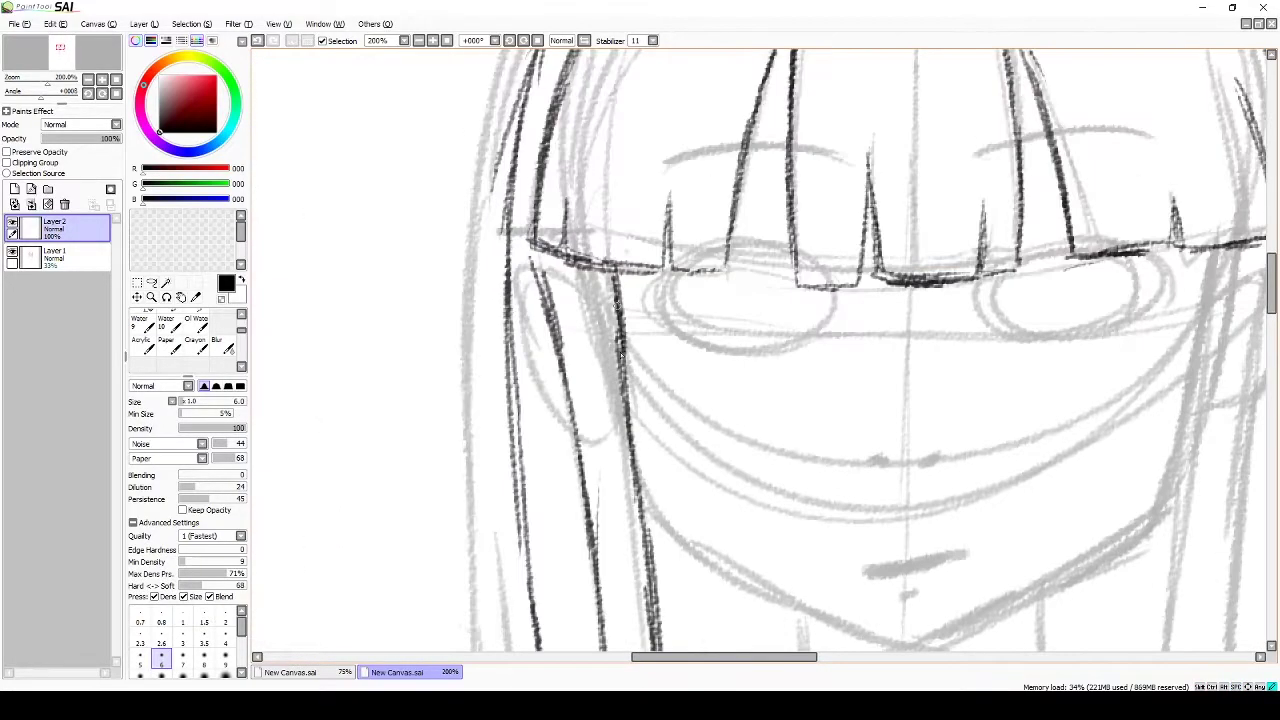
{"action": "left_click_drag", "start_coordinate": [780, 360], "coordinate": [788, 232]}
Step: Draw the matching right front hair lock from the fringe down to its blunt end
{"action": "mouse_move", "coordinate": [831, 454]}
{"action": "left_mouse_down"}
{"action": "mouse_move", "coordinate": [858, 60]}
{"action": "mouse_move", "coordinate": [835, 465]}
{"action": "left_mouse_up"}
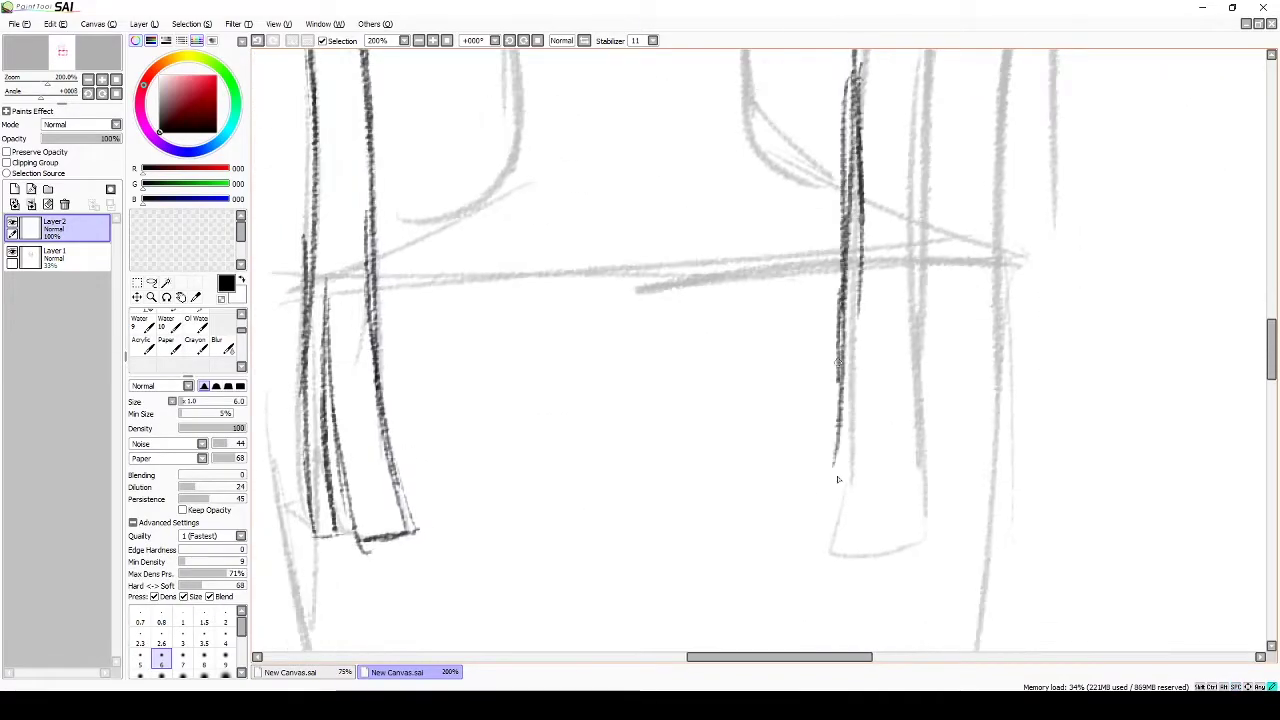
{"action": "left_click_drag", "start_coordinate": [924, 528], "coordinate": [905, 380]}
{"action": "left_click_drag", "start_coordinate": [905, 300], "coordinate": [905, 490]}
{"action": "left_click_drag", "start_coordinate": [905, 250], "coordinate": [910, 450]}
{"action": "left_click_drag", "start_coordinate": [920, 64], "coordinate": [928, 240]}
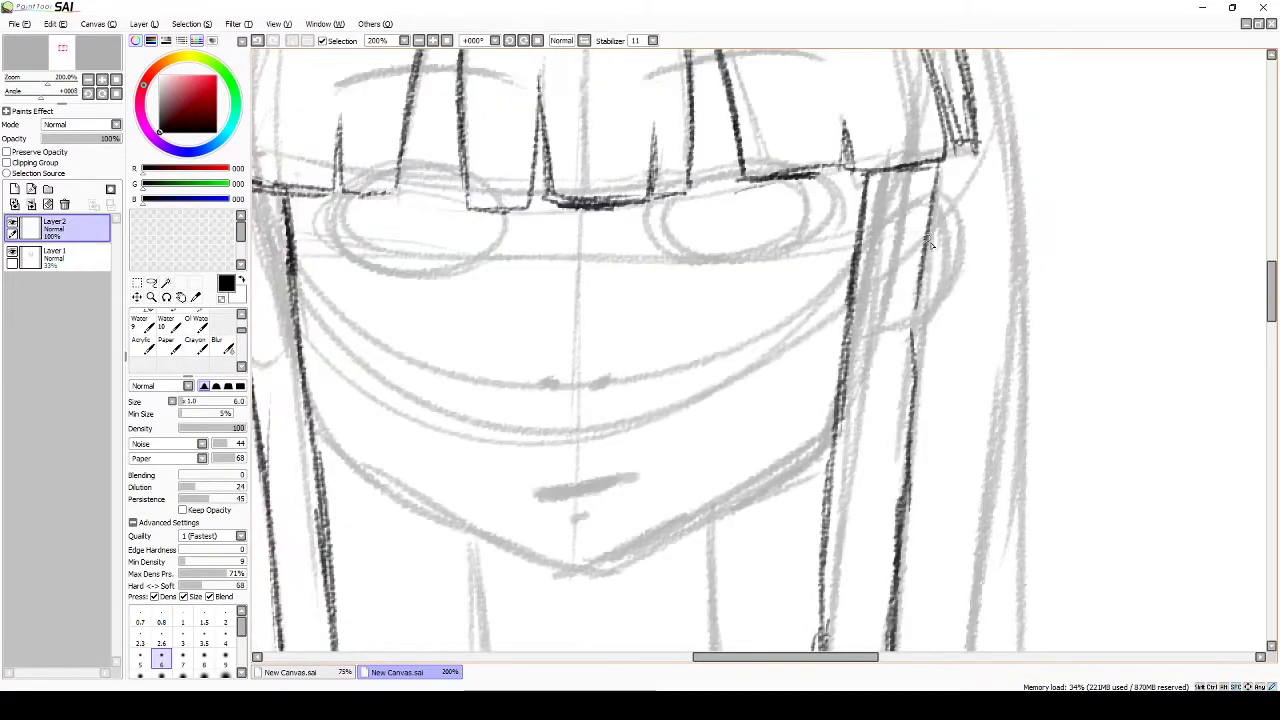
Step: Draw the visible parts of both ears behind the front locks and clean up the lines around them
{"action": "mouse_move", "coordinate": [603, 380]}
{"action": "left_mouse_down"}
{"action": "mouse_move", "coordinate": [700, 330]}
{"action": "mouse_move", "coordinate": [706, 236]}
{"action": "left_mouse_up"}
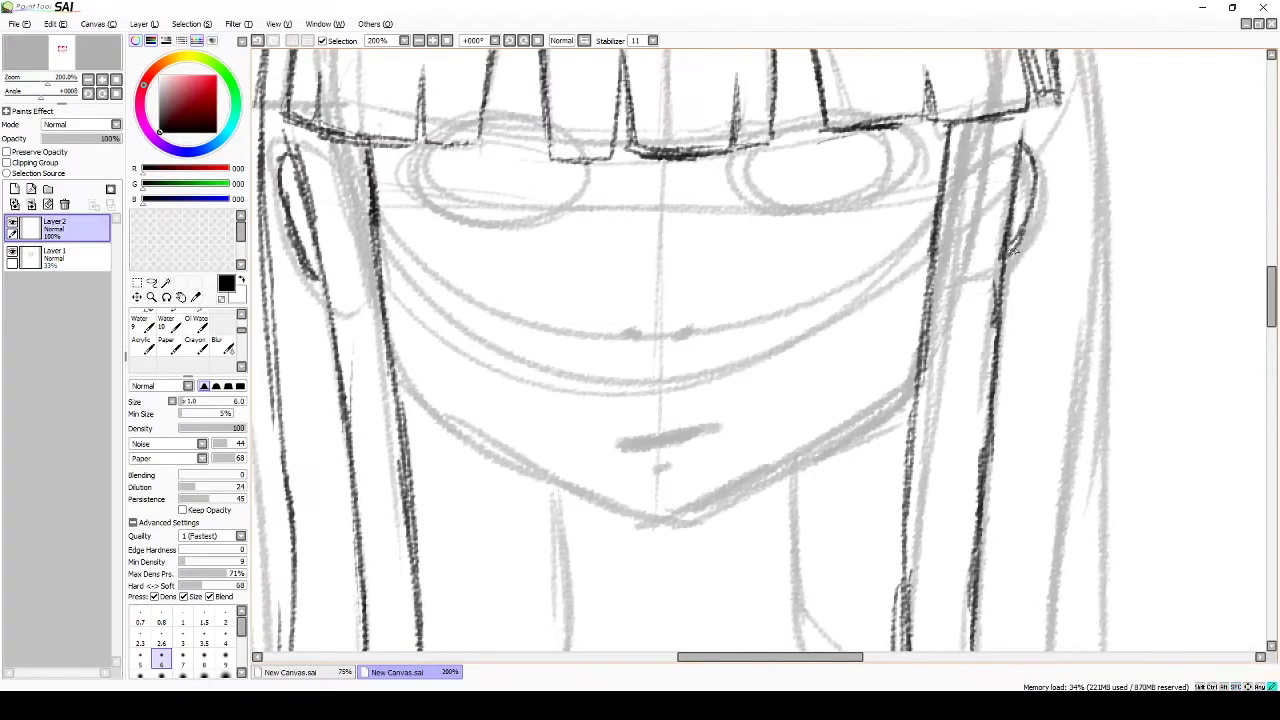
{"action": "left_click_drag", "start_coordinate": [1022, 140], "coordinate": [998, 272]}
{"action": "left_click_drag", "start_coordinate": [690, 325], "coordinate": [760, 360]}
{"action": "key", "text": "e"}
{"action": "key", "text": "b"}
{"action": "left_click_drag", "start_coordinate": [350, 230], "coordinate": [390, 300]}
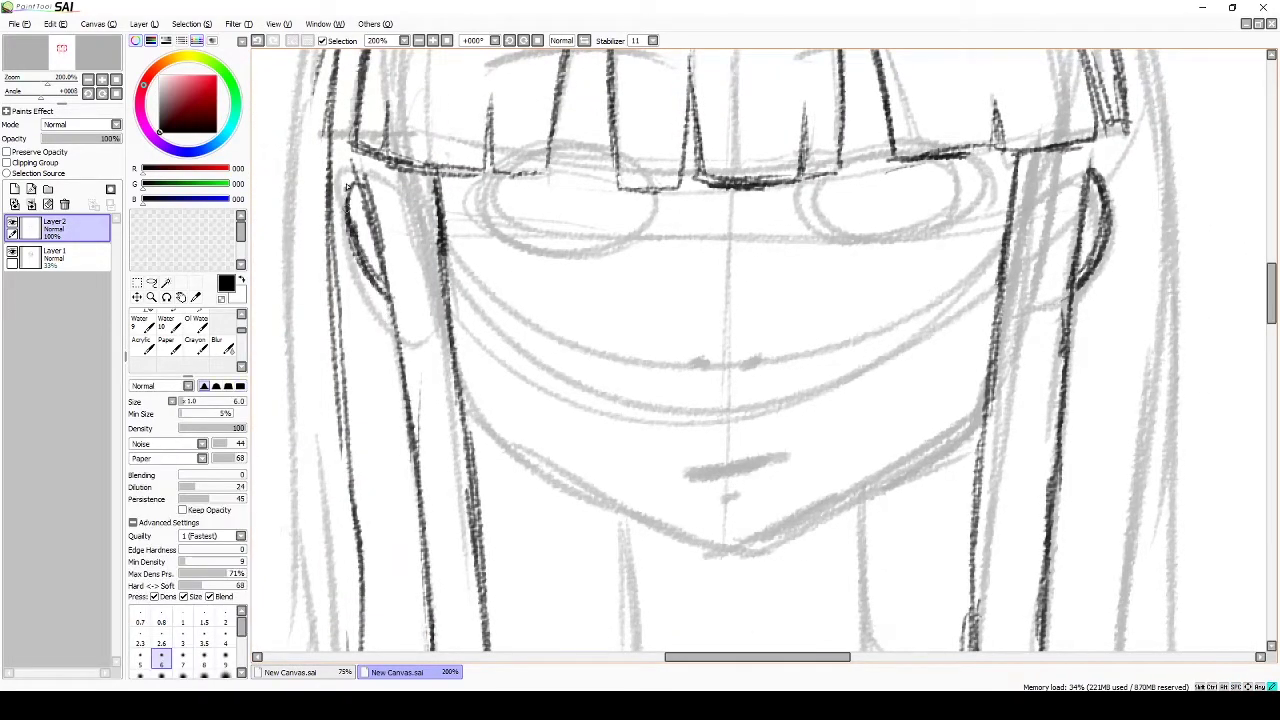
{"action": "left_click_drag", "start_coordinate": [345, 180], "coordinate": [360, 236]}
Step: Draw the refined jawline to a pointed chin and begin the left side of the neck
{"action": "mouse_move", "coordinate": [580, 471]}
{"action": "left_mouse_down"}
{"action": "mouse_move", "coordinate": [551, 280]}
{"action": "mouse_move", "coordinate": [575, 300]}
{"action": "mouse_move", "coordinate": [628, 462]}
{"action": "left_mouse_up"}
{"action": "key", "text": "Home"}
{"action": "left_click_drag", "start_coordinate": [803, 463], "coordinate": [705, 360]}
{"action": "left_click_drag", "start_coordinate": [645, 392], "coordinate": [745, 325]}
{"action": "left_click_drag", "start_coordinate": [668, 385], "coordinate": [788, 252]}
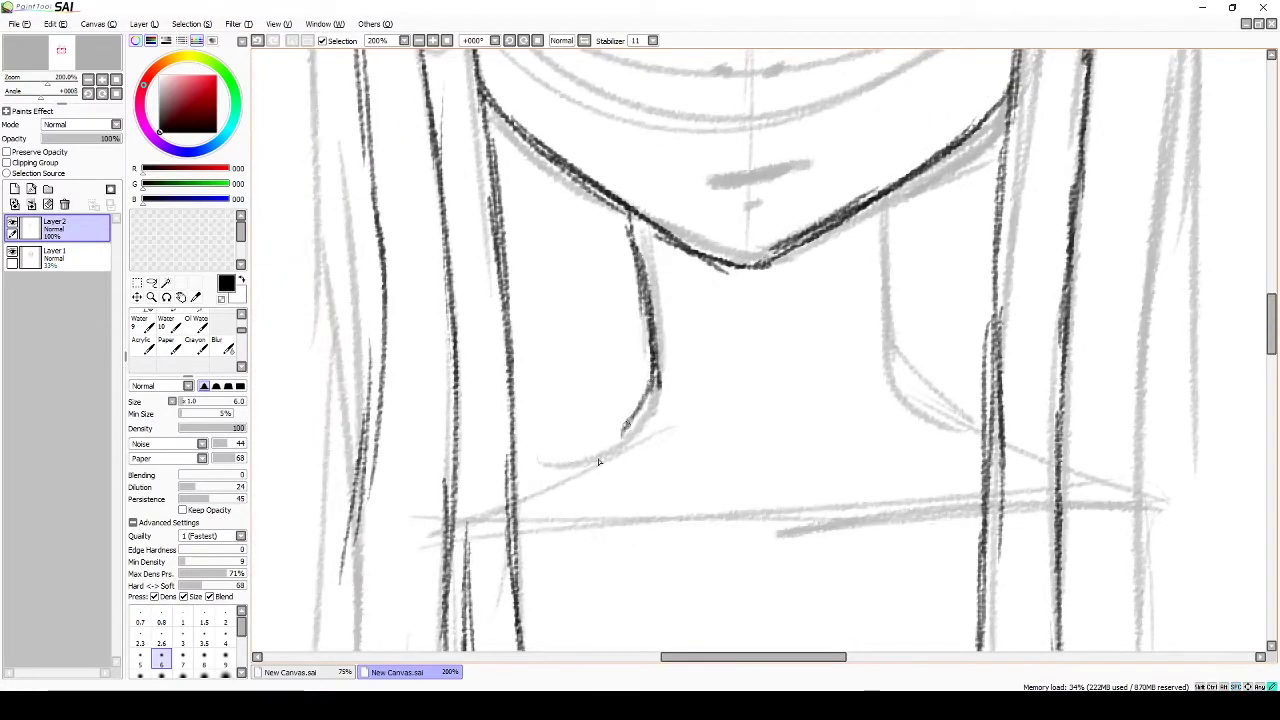
Step: Draw the neck, shoulder slopes and collarbones, and add shading strokes on the neck under the jaw
{"action": "left_click_drag", "start_coordinate": [627, 431], "coordinate": [467, 421]}
{"action": "mouse_move", "coordinate": [600, 500]}
{"action": "left_mouse_down"}
{"action": "mouse_move", "coordinate": [580, 360]}
{"action": "mouse_move", "coordinate": [674, 374]}
{"action": "mouse_move", "coordinate": [880, 311]}
{"action": "left_mouse_up"}
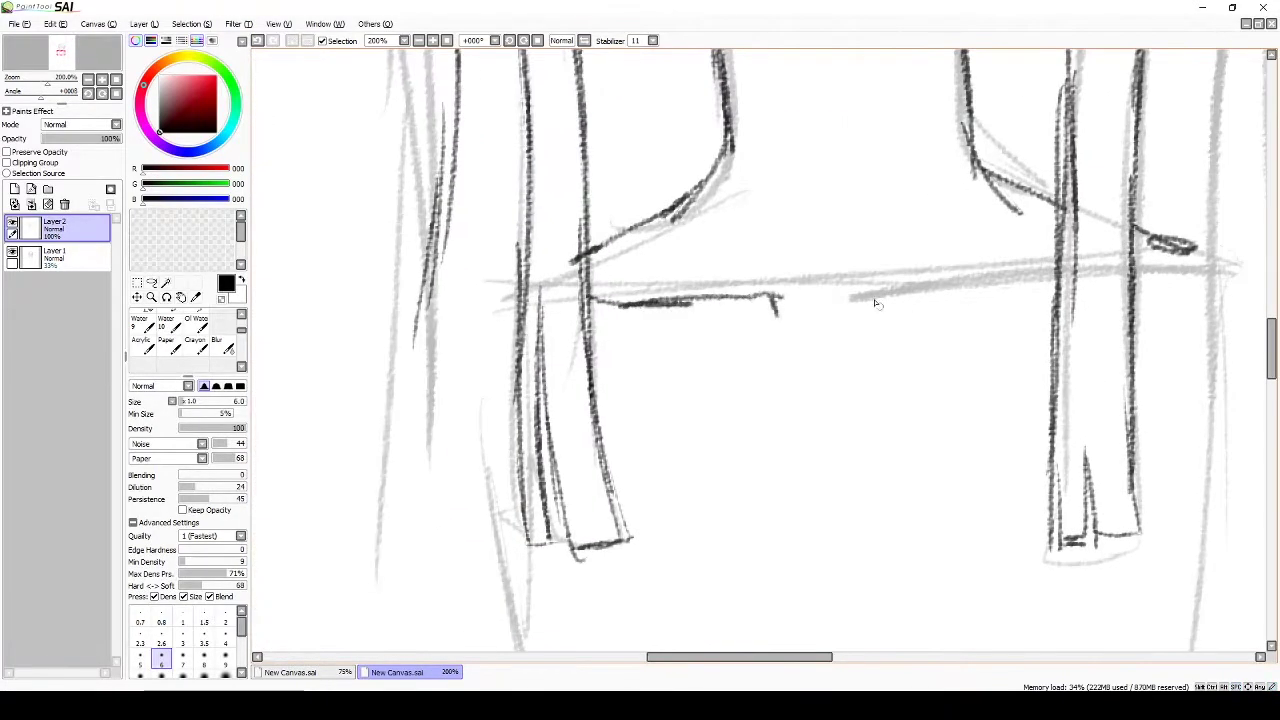
{"action": "left_click_drag", "start_coordinate": [762, 298], "coordinate": [747, 531]}
{"action": "left_click_drag", "start_coordinate": [818, 258], "coordinate": [922, 213]}
{"action": "scroll", "coordinate": [755, 255], "scroll_direction": "down", "scroll_amount": 3}
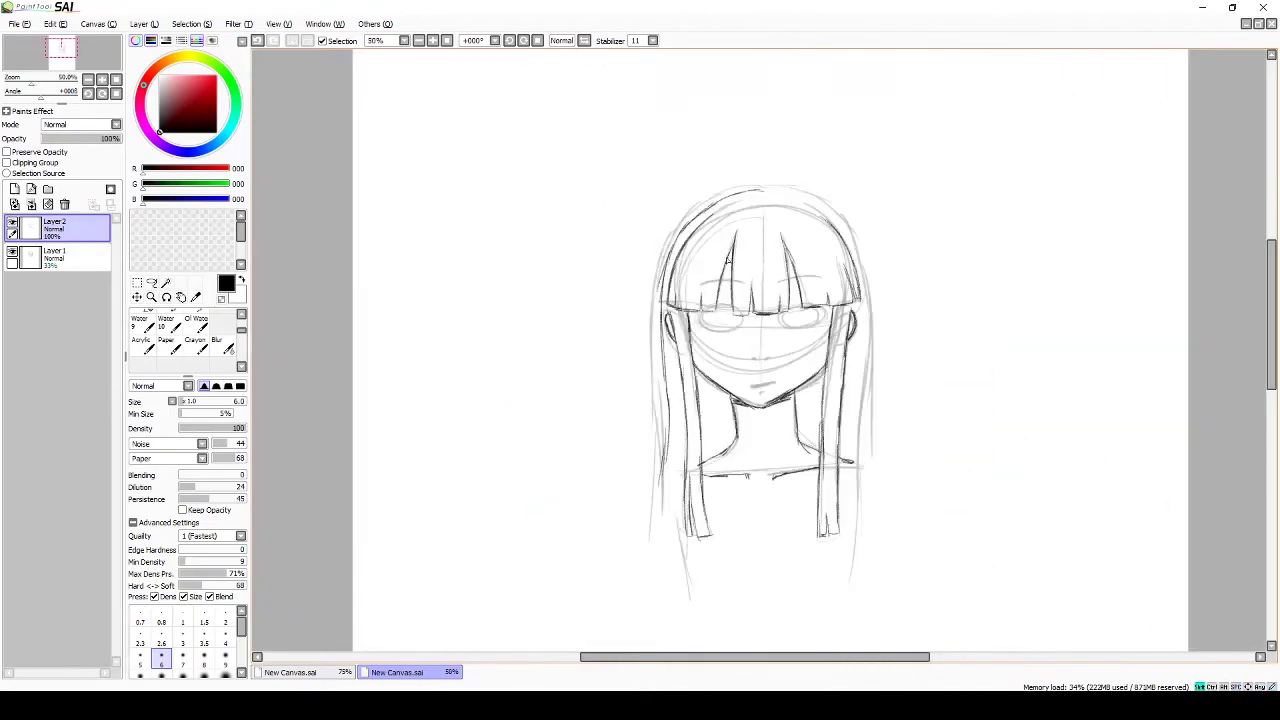
Step: Draw the outer hair strand hanging down the right side of the head beside the shoulder
{"action": "scroll", "coordinate": [491, 246], "scroll_direction": "up", "scroll_amount": 4}
{"action": "left_click_drag", "start_coordinate": [752, 258], "coordinate": [800, 484]}
{"action": "mouse_move", "coordinate": [786, 614]}
{"action": "left_mouse_down"}
{"action": "mouse_move", "coordinate": [766, 503]}
{"action": "mouse_move", "coordinate": [740, 680]}
{"action": "left_mouse_up"}
{"action": "scroll", "coordinate": [607, 320], "scroll_direction": "down", "scroll_amount": 2}
Step: Try to draw the left eye with a wide lash line, lower lid, lashes and iris edge at brush size 7
{"action": "scroll", "coordinate": [590, 322], "scroll_direction": "up", "scroll_amount": 5}
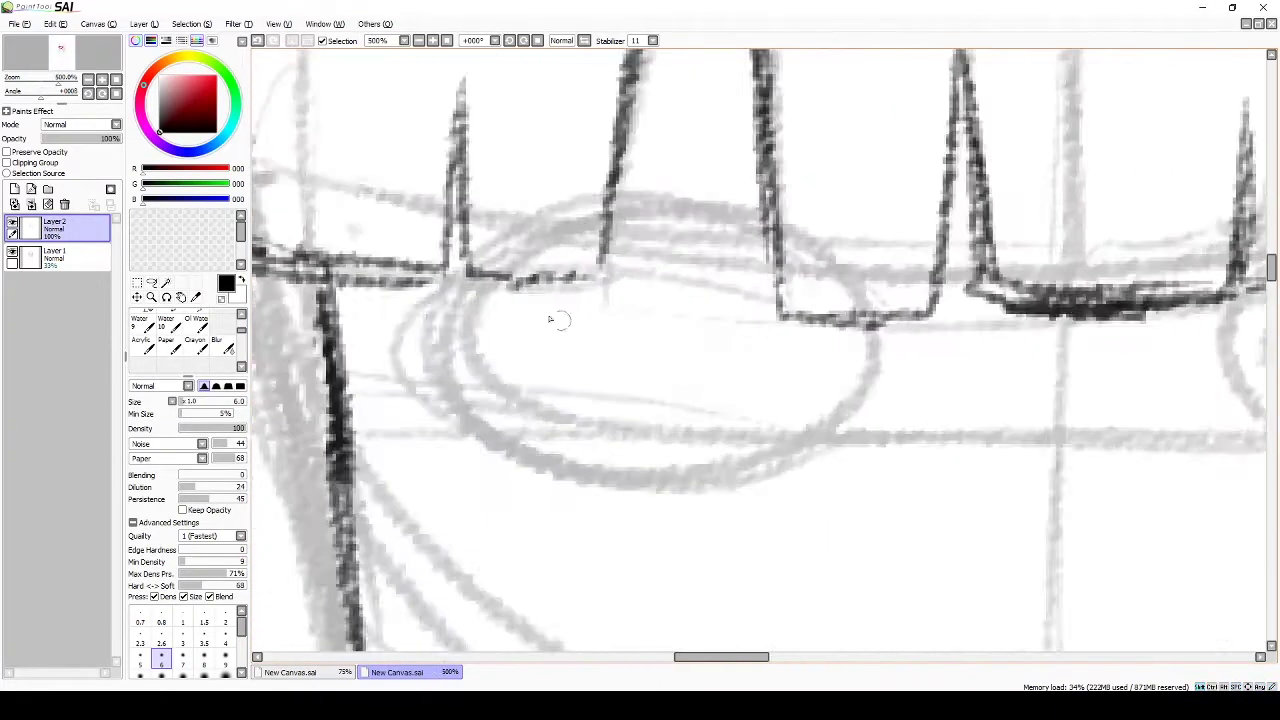
{"action": "key", "text": "bracketright"}
{"action": "left_click_drag", "start_coordinate": [770, 258], "coordinate": [905, 330]}
{"action": "key", "text": "ctrl+z"}
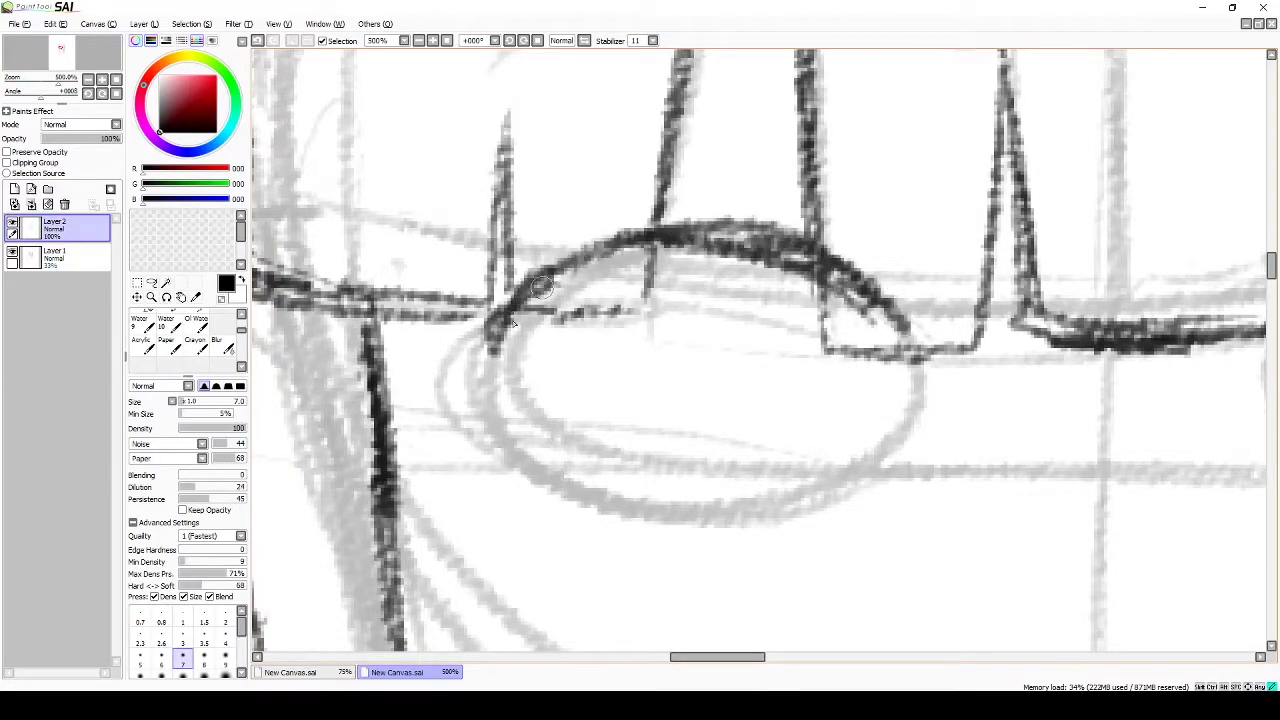
{"action": "scroll", "coordinate": [546, 289], "scroll_direction": "down", "scroll_amount": 1}
{"action": "left_click_drag", "start_coordinate": [496, 368], "coordinate": [810, 400]}
{"action": "scroll", "coordinate": [592, 383], "scroll_direction": "up", "scroll_amount": 2}
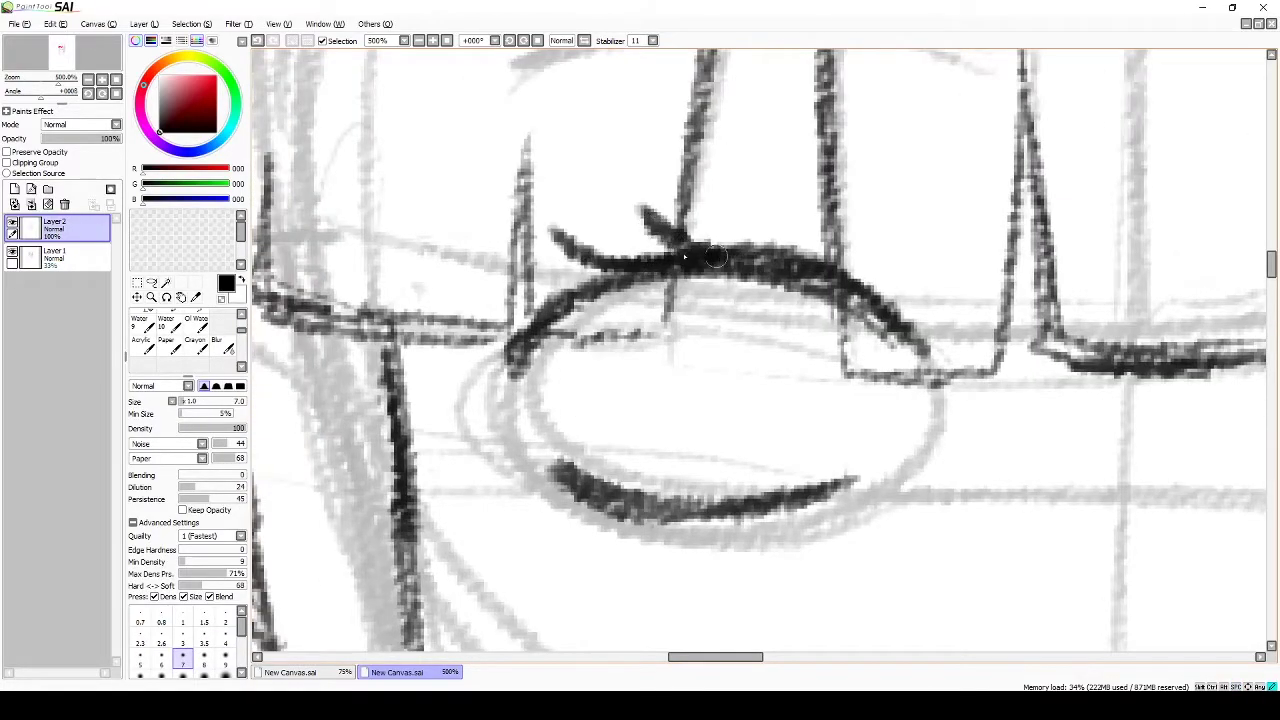
{"action": "left_click_drag", "start_coordinate": [575, 272], "coordinate": [478, 284]}
{"action": "left_click_drag", "start_coordinate": [537, 320], "coordinate": [605, 246]}
{"action": "mouse_move", "coordinate": [640, 290]}
{"action": "left_mouse_down"}
{"action": "mouse_move", "coordinate": [686, 446]}
{"action": "mouse_move", "coordinate": [780, 290]}
{"action": "left_mouse_up"}
{"action": "scroll", "coordinate": [780, 300], "scroll_direction": "down", "scroll_amount": 2}
{"action": "scroll", "coordinate": [802, 386], "scroll_direction": "up", "scroll_amount": 1}
{"action": "scroll", "coordinate": [802, 386], "scroll_direction": "down", "scroll_amount": 4}
{"action": "scroll", "coordinate": [740, 270], "scroll_direction": "up", "scroll_amount": 6}
Step: Undo the recent strokes of the left eye
{"action": "key", "text": "ctrl+z"}
{"action": "key", "text": "ctrl+z"}
{"action": "key", "text": "ctrl+z"}
{"action": "key", "text": "ctrl+z"}
{"action": "key", "text": "ctrl+z"}
{"action": "key", "text": "ctrl+z"}
{"action": "key", "text": "ctrl+z"}
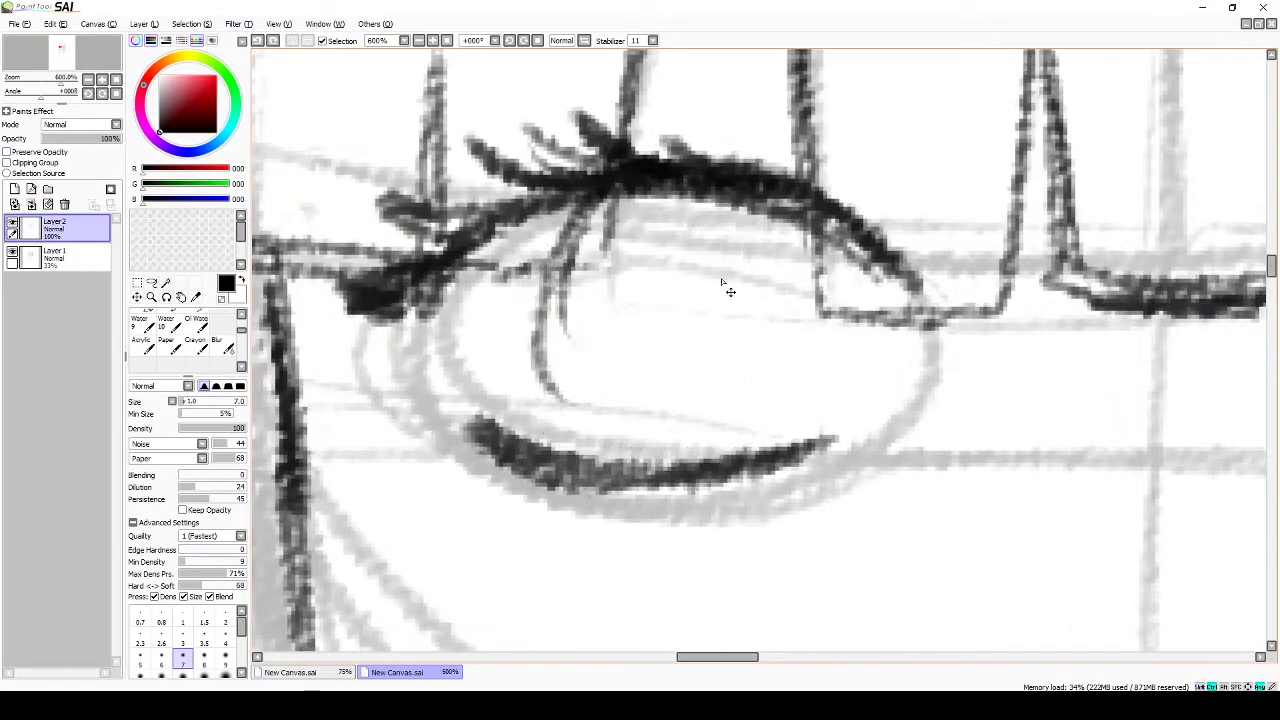
Step: Draw the left eye with short, narrow curved upper and lower lids and a tall oval iris between them
{"action": "mouse_move", "coordinate": [495, 265]}
{"action": "left_mouse_down"}
{"action": "mouse_move", "coordinate": [755, 188]}
{"action": "mouse_move", "coordinate": [486, 330]}
{"action": "mouse_move", "coordinate": [760, 180]}
{"action": "left_mouse_up"}
{"action": "left_click_drag", "start_coordinate": [550, 445], "coordinate": [725, 450]}
{"action": "scroll", "coordinate": [717, 495], "scroll_direction": "down", "scroll_amount": 5}
{"action": "scroll", "coordinate": [574, 377], "scroll_direction": "up", "scroll_amount": 5}
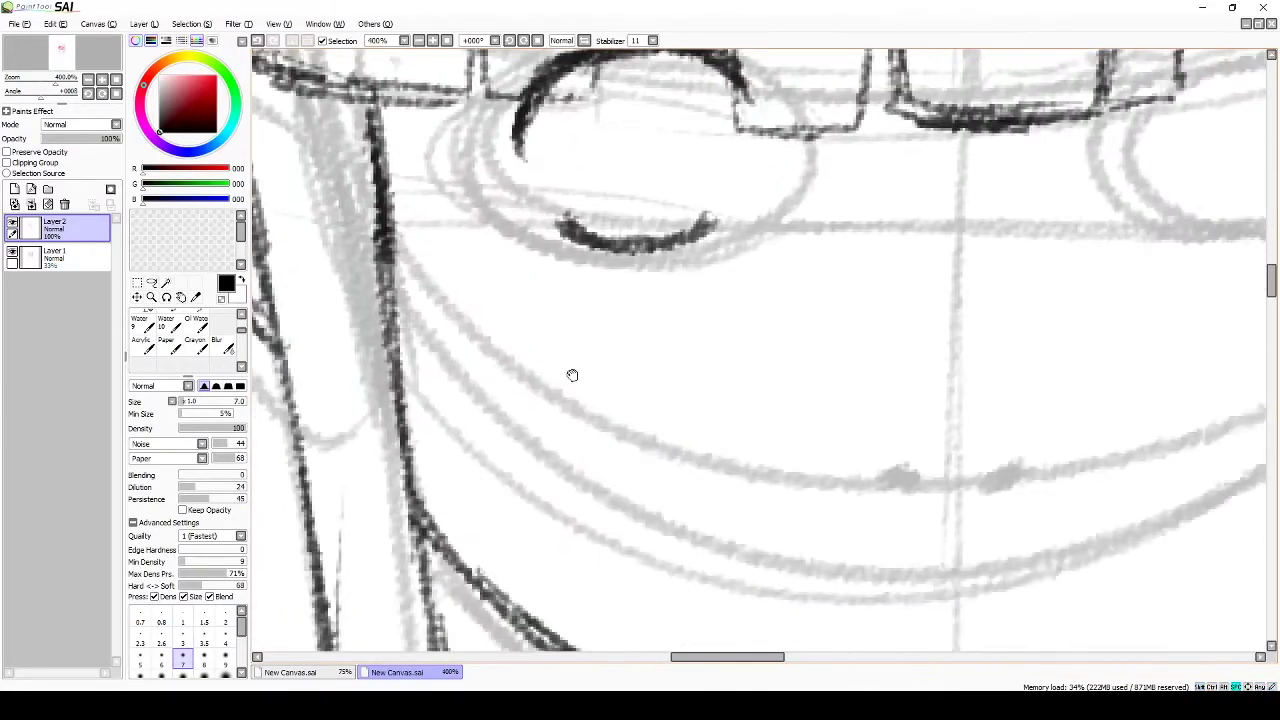
{"action": "scroll", "coordinate": [594, 384], "scroll_direction": "down", "scroll_amount": 5}
{"action": "scroll", "coordinate": [776, 340], "scroll_direction": "down", "scroll_amount": 2}
{"action": "scroll", "coordinate": [471, 371], "scroll_direction": "up", "scroll_amount": 6}
{"action": "left_click_drag", "start_coordinate": [615, 188], "coordinate": [686, 447]}
{"action": "scroll", "coordinate": [686, 447], "scroll_direction": "down", "scroll_amount": 2}
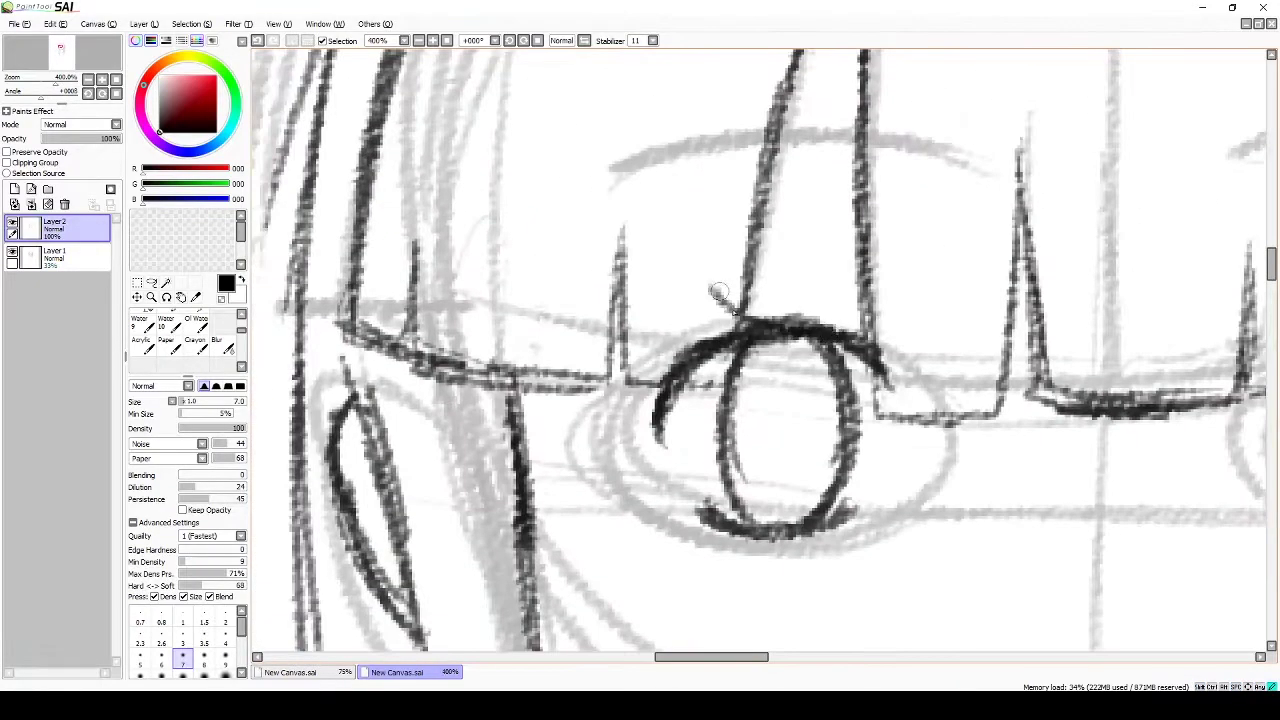
Step: Add upper lashes and outer corner strokes to the left eye
{"action": "left_click_drag", "start_coordinate": [660, 386], "coordinate": [586, 440]}
{"action": "left_click_drag", "start_coordinate": [724, 514], "coordinate": [640, 540]}
{"action": "left_click_drag", "start_coordinate": [751, 310], "coordinate": [611, 270]}
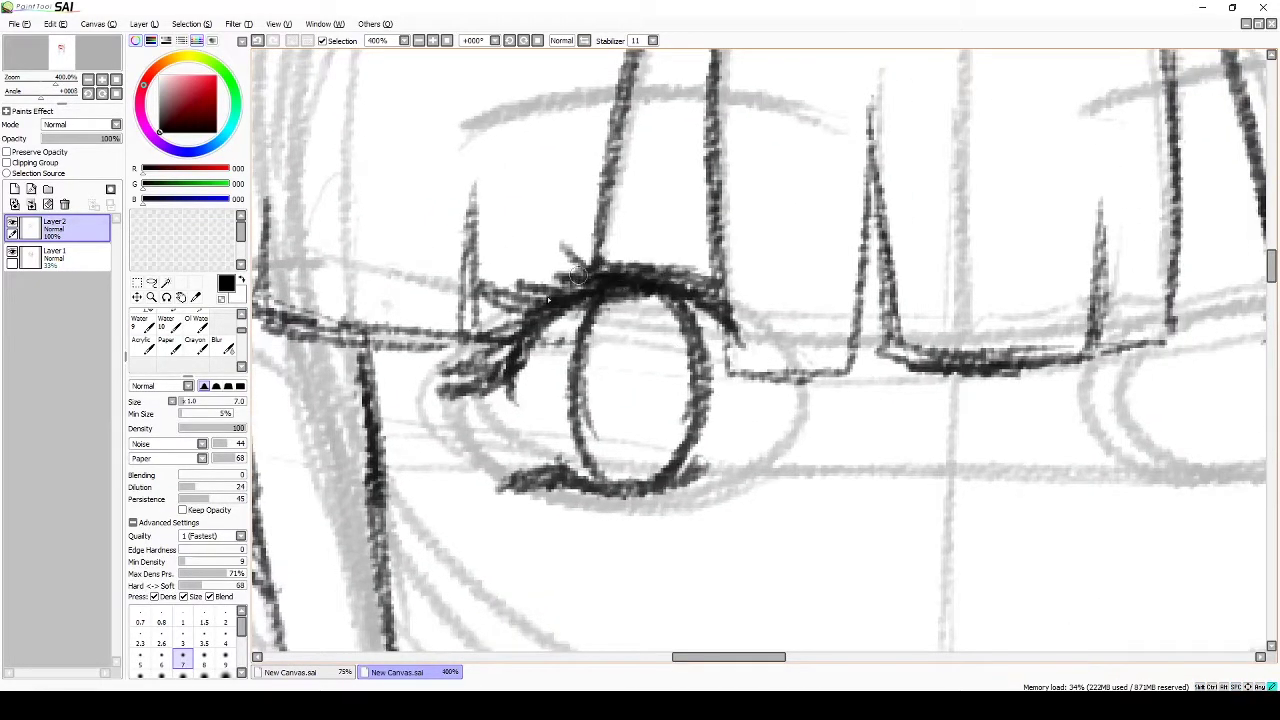
Step: Draw the right eye's curved upper and lower lids and a tall oval iris to match the left eye
{"action": "mouse_move", "coordinate": [1157, 305]}
{"action": "left_mouse_down"}
{"action": "mouse_move", "coordinate": [877, 295]}
{"action": "mouse_move", "coordinate": [1070, 288]}
{"action": "left_mouse_up"}
{"action": "left_click_drag", "start_coordinate": [880, 322], "coordinate": [1098, 300]}
{"action": "mouse_move", "coordinate": [886, 370]}
{"action": "left_mouse_down"}
{"action": "mouse_move", "coordinate": [920, 415]}
{"action": "mouse_move", "coordinate": [1058, 440]}
{"action": "left_mouse_up"}
{"action": "left_click_drag", "start_coordinate": [955, 285], "coordinate": [930, 460]}
{"action": "left_click_drag", "start_coordinate": [1015, 288], "coordinate": [1050, 445]}
{"action": "left_click_drag", "start_coordinate": [940, 335], "coordinate": [960, 468]}
{"action": "left_click_drag", "start_coordinate": [991, 363], "coordinate": [986, 421]}
{"action": "mouse_move", "coordinate": [1008, 272]}
{"action": "left_mouse_down"}
{"action": "mouse_move", "coordinate": [972, 336]}
{"action": "mouse_move", "coordinate": [1020, 345]}
{"action": "left_mouse_up"}
Step: Thicken the right eye's upper lid and add lashes and outer corner strokes
{"action": "left_click_drag", "start_coordinate": [1000, 330], "coordinate": [1128, 388]}
{"action": "left_click_drag", "start_coordinate": [900, 400], "coordinate": [845, 300]}
{"action": "left_click_drag", "start_coordinate": [1020, 350], "coordinate": [1090, 380]}
{"action": "left_click_drag", "start_coordinate": [880, 330], "coordinate": [880, 310]}
{"action": "left_click_drag", "start_coordinate": [870, 300], "coordinate": [1050, 255]}
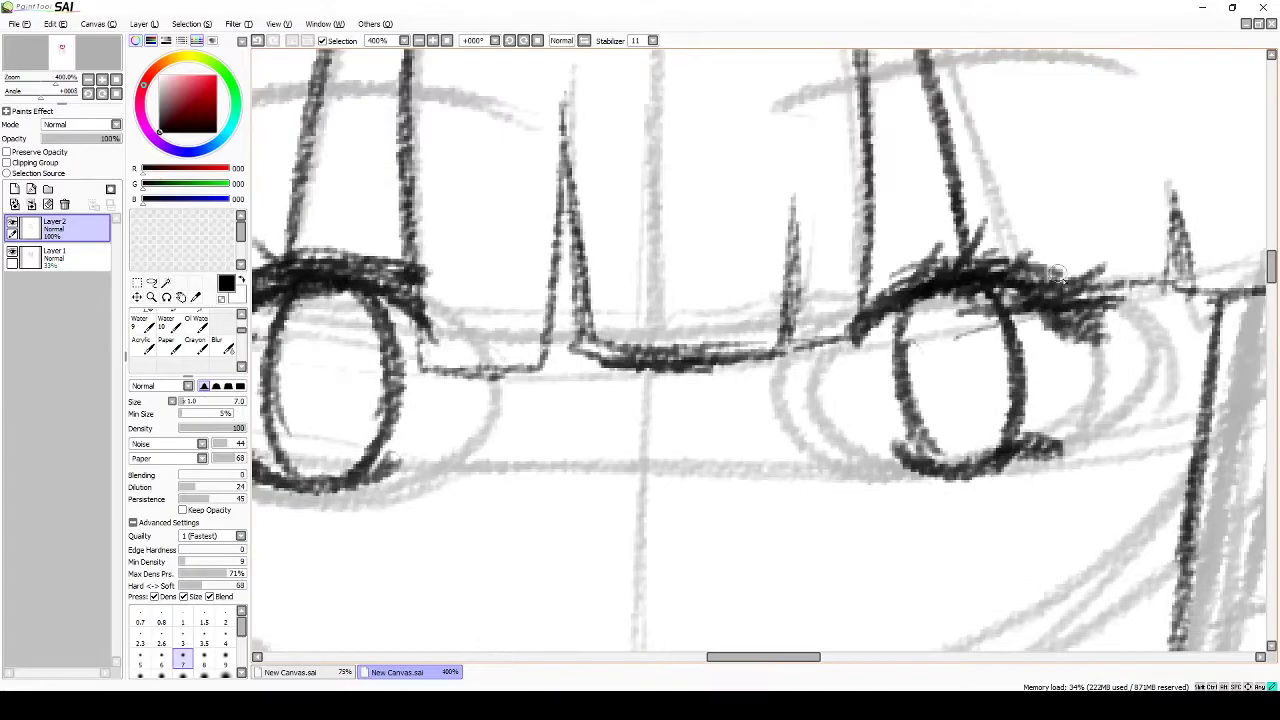
Step: Draw the pupils and shade the irises of both eyes with short strokes
{"action": "scroll", "coordinate": [820, 308], "scroll_direction": "down", "scroll_amount": 1}
{"action": "scroll", "coordinate": [820, 308], "scroll_direction": "up", "scroll_amount": 1}
{"action": "scroll", "coordinate": [560, 340], "scroll_direction": "down", "scroll_amount": 2}
{"action": "scroll", "coordinate": [620, 380], "scroll_direction": "up", "scroll_amount": 2}
{"action": "left_click_drag", "start_coordinate": [650, 285], "coordinate": [605, 425]}
{"action": "mouse_move", "coordinate": [690, 350]}
{"action": "left_mouse_down"}
{"action": "mouse_move", "coordinate": [665, 462]}
{"action": "mouse_move", "coordinate": [645, 461]}
{"action": "left_mouse_up"}
{"action": "left_click_drag", "start_coordinate": [755, 430], "coordinate": [600, 500]}
{"action": "left_click_drag", "start_coordinate": [700, 260], "coordinate": [690, 380]}
{"action": "scroll", "coordinate": [757, 314], "scroll_direction": "down", "scroll_amount": 4}
{"action": "scroll", "coordinate": [770, 248], "scroll_direction": "up", "scroll_amount": 3}
{"action": "mouse_move", "coordinate": [822, 372]}
{"action": "left_mouse_down"}
{"action": "mouse_move", "coordinate": [790, 450]}
{"action": "mouse_move", "coordinate": [805, 265]}
{"action": "left_mouse_up"}
Step: Draw the refined eyebrows, nostrils, slanted mouth and the small mark beneath it
{"action": "scroll", "coordinate": [760, 330], "scroll_direction": "down", "scroll_amount": 4}
{"action": "scroll", "coordinate": [505, 220], "scroll_direction": "up", "scroll_amount": 2}
{"action": "left_click_drag", "start_coordinate": [640, 212], "coordinate": [455, 238]}
{"action": "left_click_drag", "start_coordinate": [1020, 185], "coordinate": [880, 215]}
{"action": "mouse_move", "coordinate": [520, 660]}
{"action": "left_mouse_down"}
{"action": "mouse_move", "coordinate": [686, 323]}
{"action": "mouse_move", "coordinate": [808, 289]}
{"action": "left_mouse_up"}
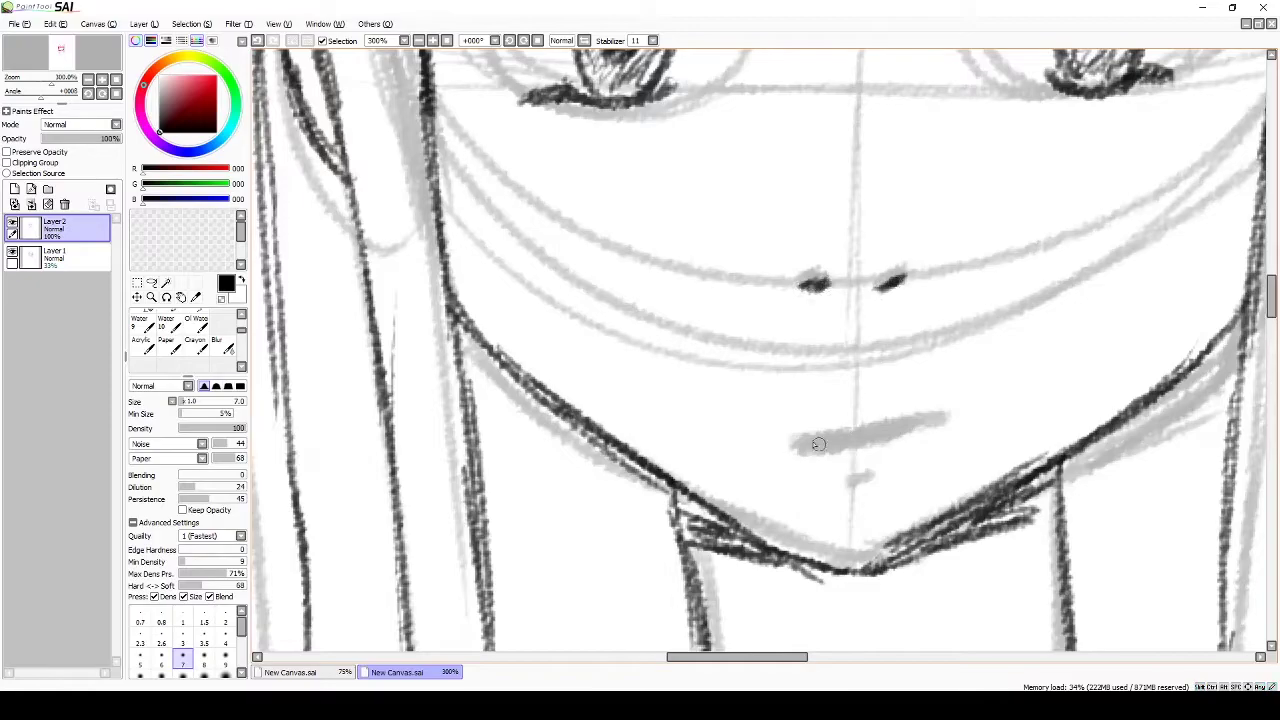
{"action": "scroll", "coordinate": [854, 466], "scroll_direction": "down", "scroll_amount": 4}
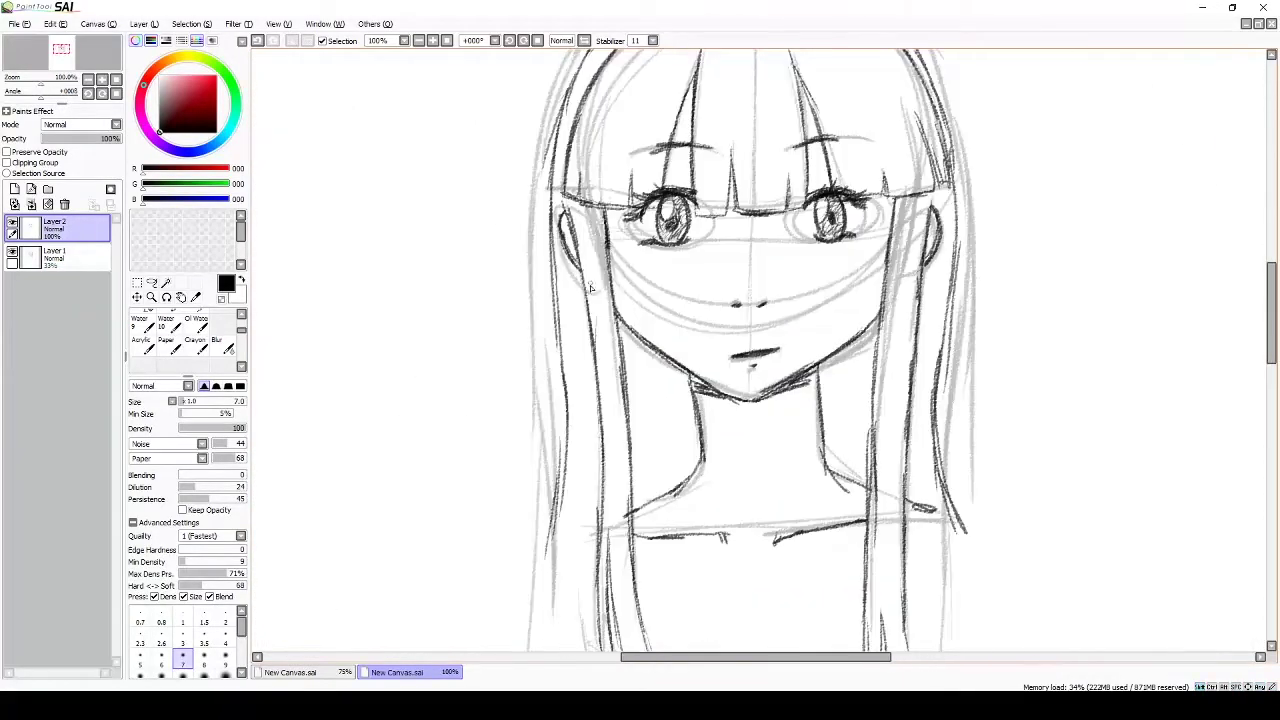
Step: Lasso the left front hair lock, move it slightly inward toward the face, and clear the selection
{"action": "key", "text": "l"}
{"action": "scroll", "coordinate": [641, 540], "scroll_direction": "down", "scroll_amount": 3}
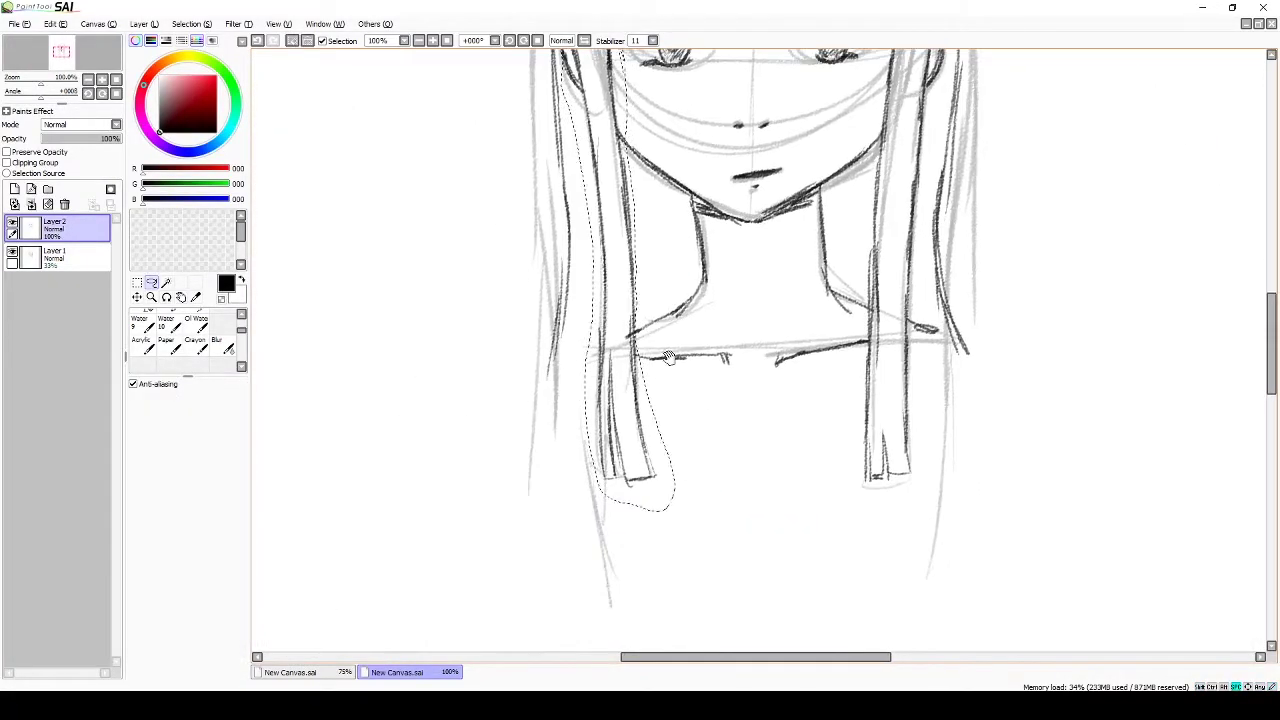
{"action": "scroll", "coordinate": [641, 540], "scroll_direction": "up", "scroll_amount": 3}
{"action": "left_click_drag", "start_coordinate": [640, 545], "coordinate": [605, 230]}
{"action": "left_click_drag", "start_coordinate": [625, 480], "coordinate": [631, 489]}
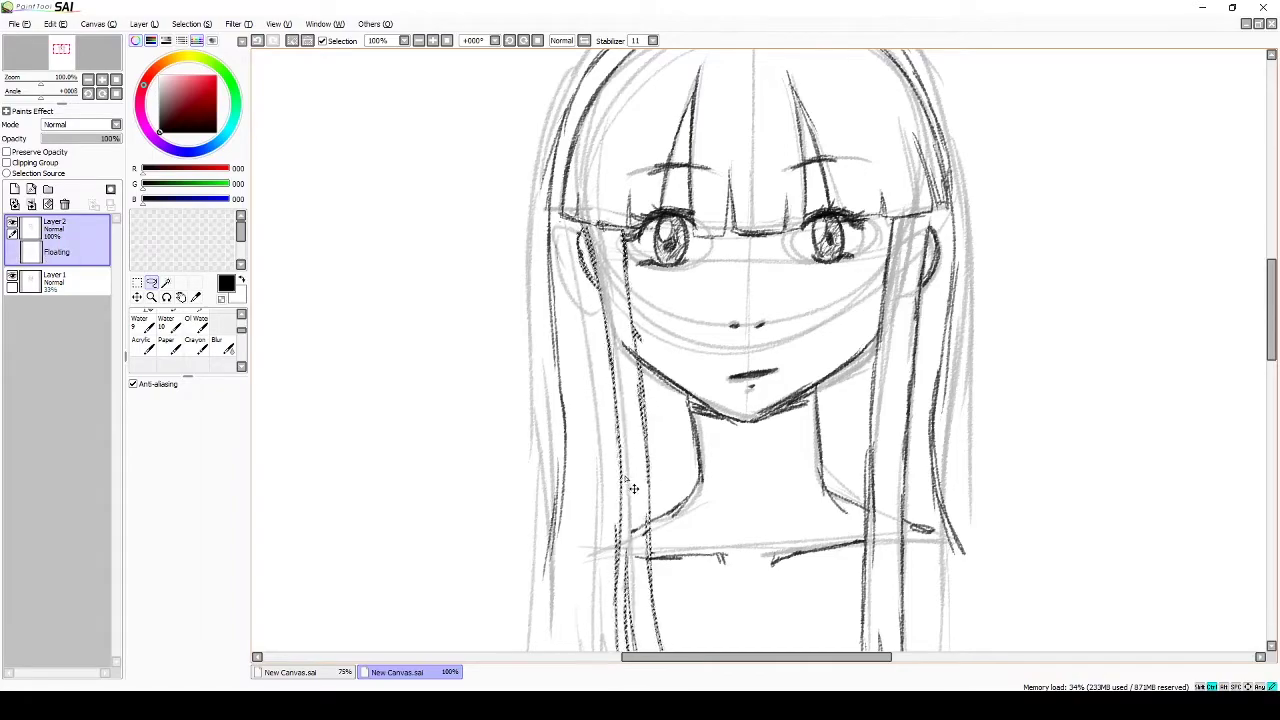
{"action": "key", "text": "ctrl+d"}
{"action": "key", "text": "n"}
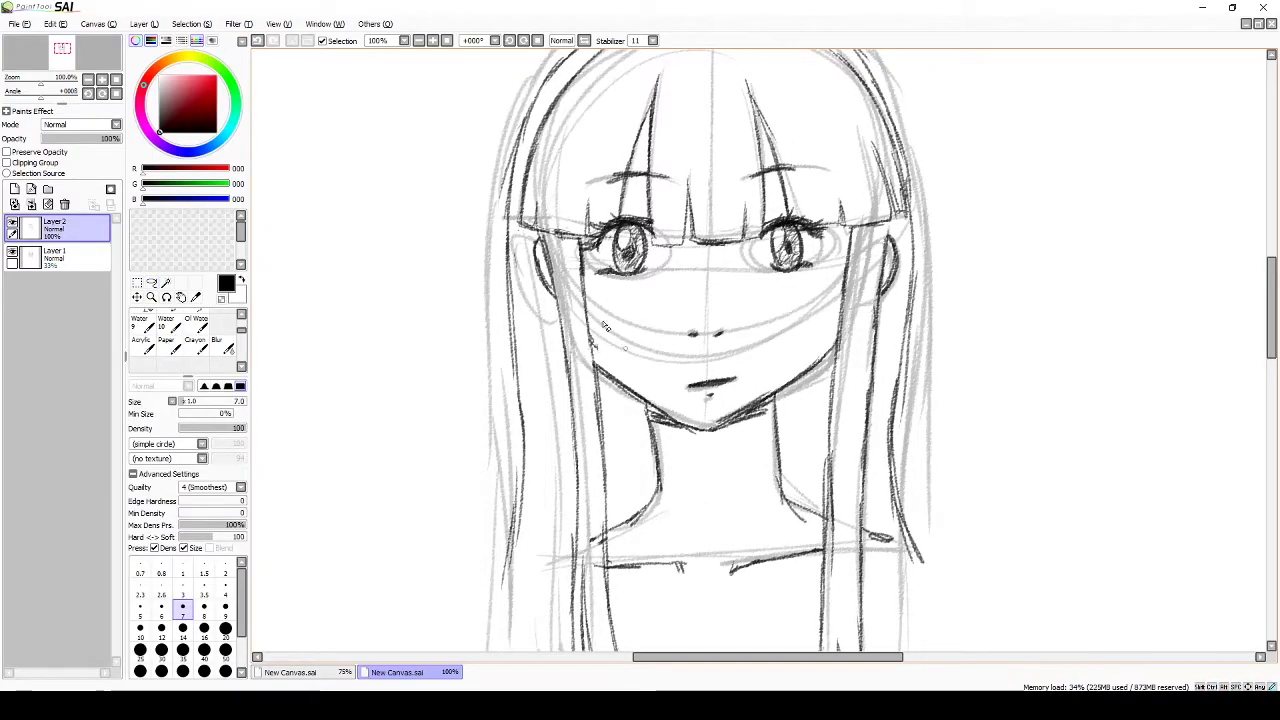
Step: Lasso the right front hair lock, move it slightly inward toward the face, and clear the selection
{"action": "key", "text": "l"}
{"action": "scroll", "coordinate": [700, 300], "scroll_direction": "down", "scroll_amount": 1}
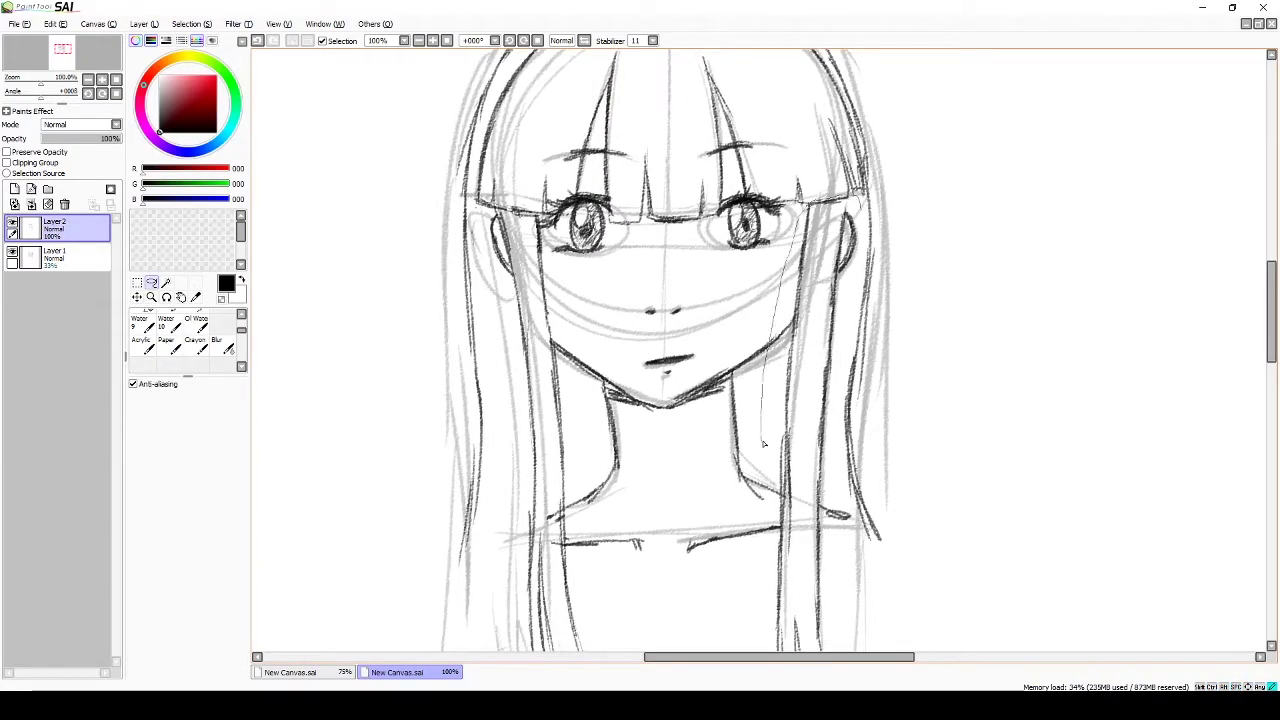
{"action": "left_click_drag", "start_coordinate": [762, 444], "coordinate": [805, 215]}
{"action": "mouse_move", "coordinate": [812, 282]}
{"action": "left_mouse_down"}
{"action": "mouse_move", "coordinate": [849, 277]}
{"action": "mouse_move", "coordinate": [845, 288]}
{"action": "left_mouse_up"}
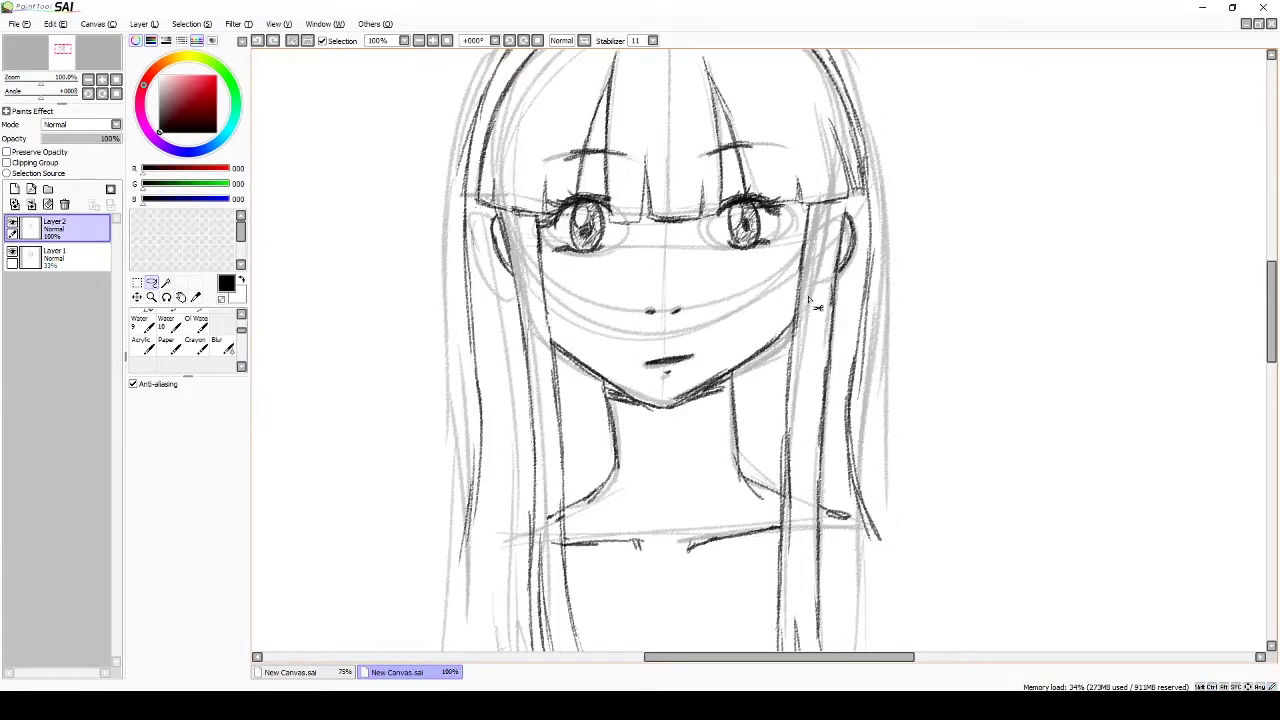
{"action": "scroll", "coordinate": [913, 220], "scroll_direction": "up", "scroll_amount": 2}
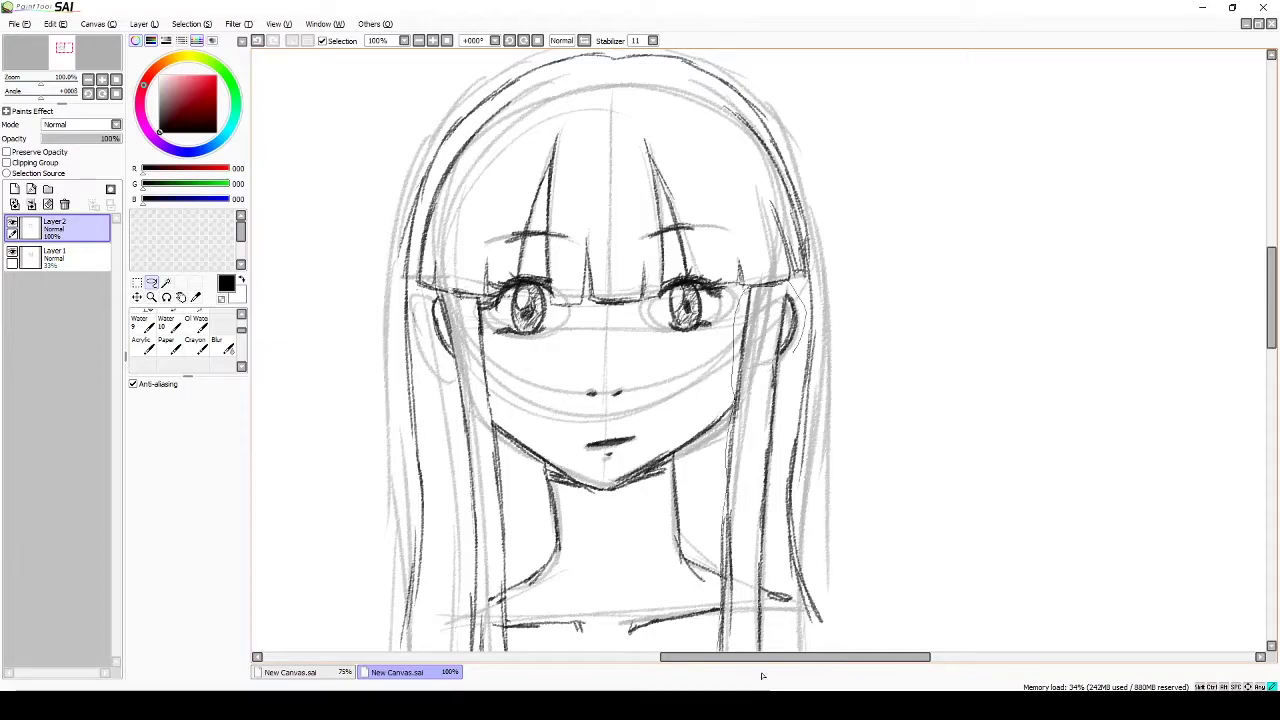
{"action": "scroll", "coordinate": [745, 440], "scroll_direction": "down", "scroll_amount": 3}
{"action": "scroll", "coordinate": [745, 440], "scroll_direction": "up", "scroll_amount": 2}
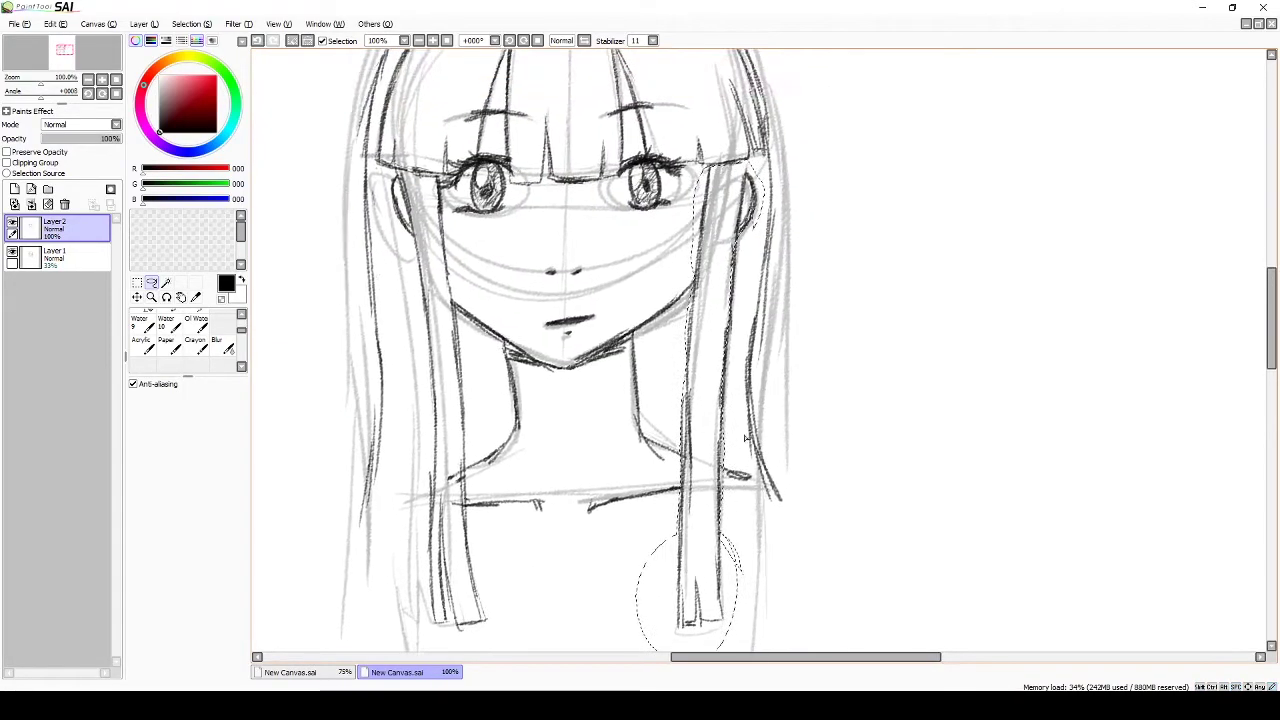
{"action": "left_click_drag", "start_coordinate": [728, 486], "coordinate": [703, 486]}
{"action": "key", "text": "n"}
{"action": "scroll", "coordinate": [540, 415], "scroll_direction": "down", "scroll_amount": 1}
{"action": "scroll", "coordinate": [540, 415], "scroll_direction": "left", "scroll_amount": 3}
Step: Lasso the left eye and its eyebrow on Layer 2 and transform them slightly to match the right eye
{"action": "left_click", "coordinate": [11, 253]}
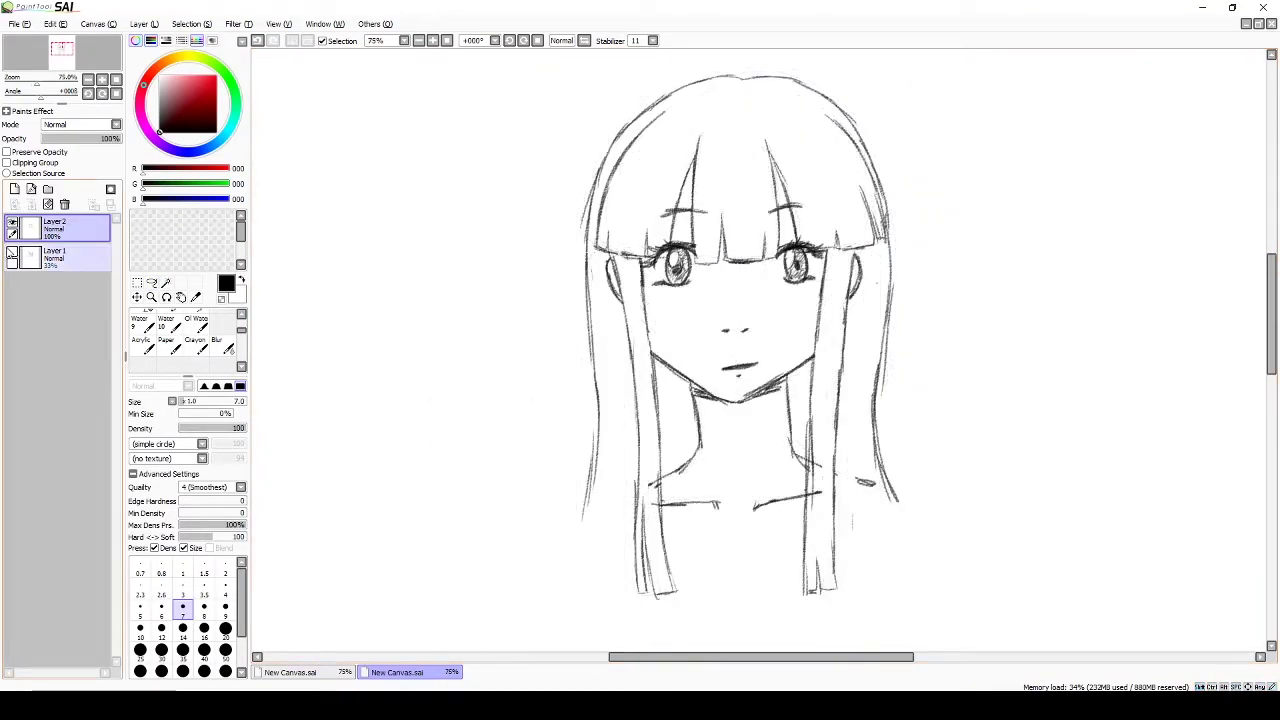
{"action": "left_click", "coordinate": [11, 253]}
{"action": "left_click", "coordinate": [60, 257]}
{"action": "scroll", "coordinate": [627, 388], "scroll_direction": "up", "scroll_amount": 4}
{"action": "key", "text": "l"}
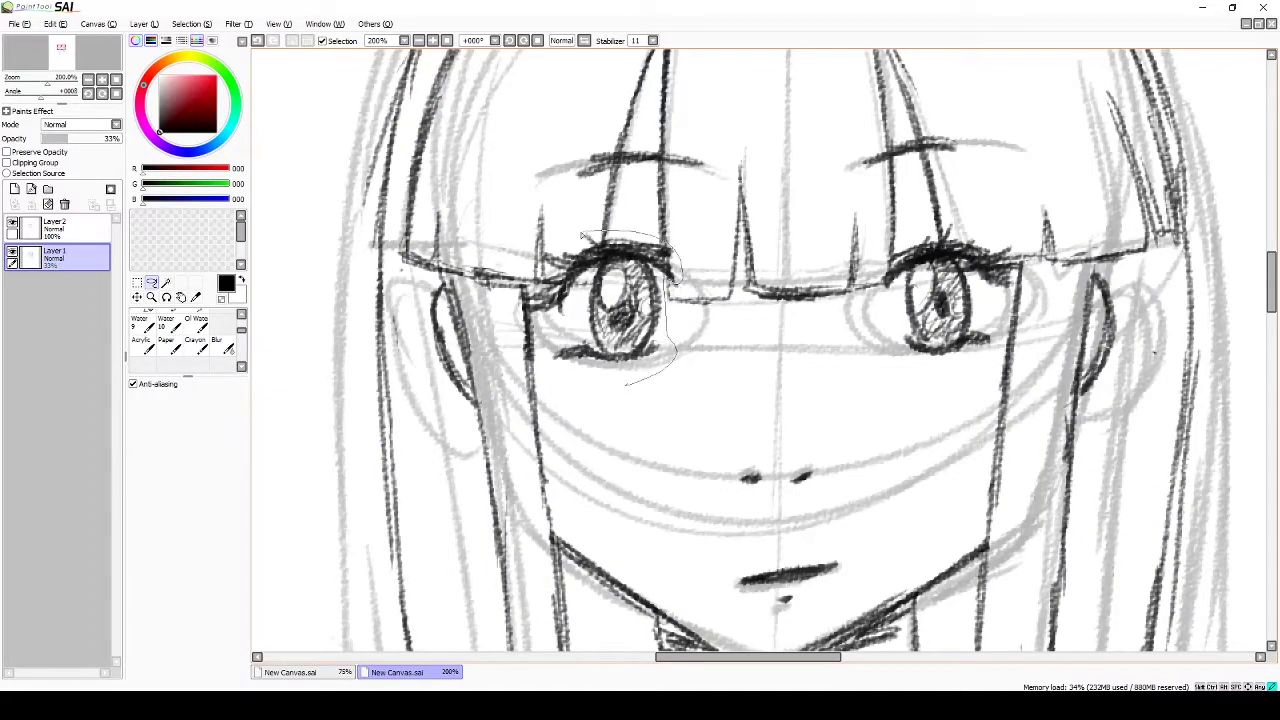
{"action": "key", "text": "alt+bracketright"}
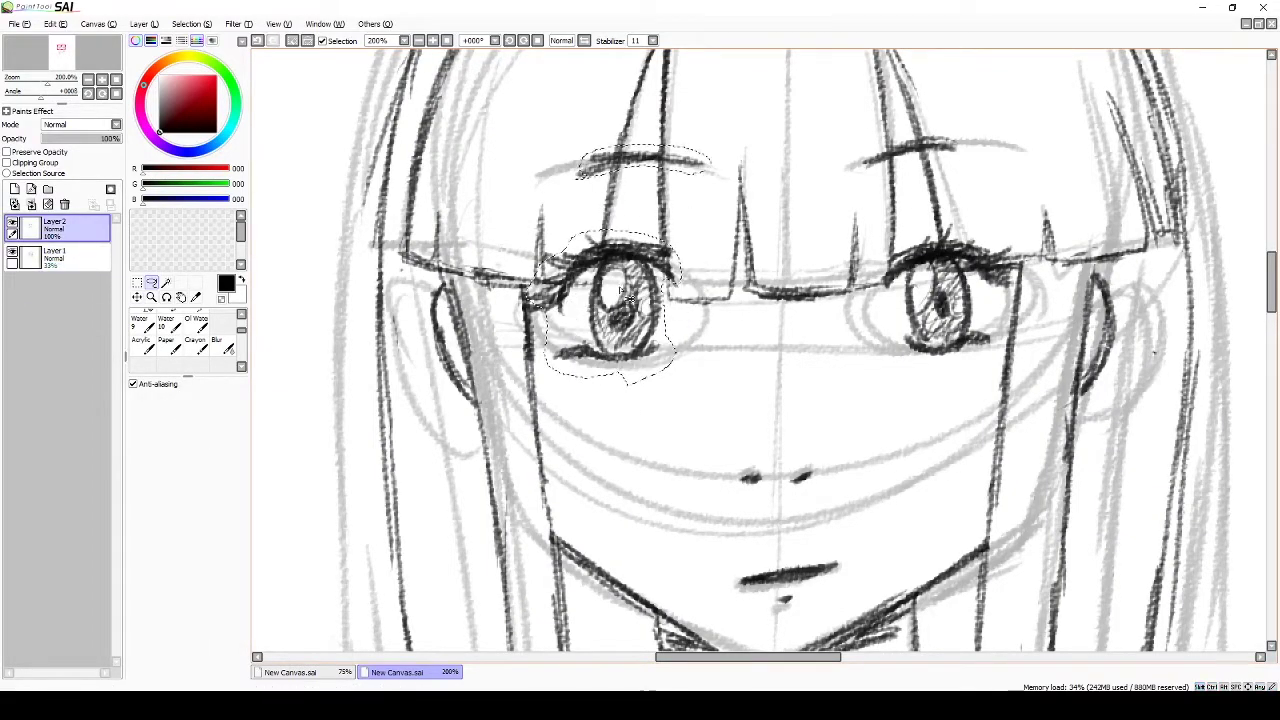
{"action": "scroll", "coordinate": [714, 398], "scroll_direction": "down", "scroll_amount": 4}
{"action": "scroll", "coordinate": [730, 432], "scroll_direction": "up", "scroll_amount": 4}
{"action": "key", "text": "ctrl+t"}
{"action": "scroll", "coordinate": [627, 437], "scroll_direction": "down", "scroll_amount": 2}
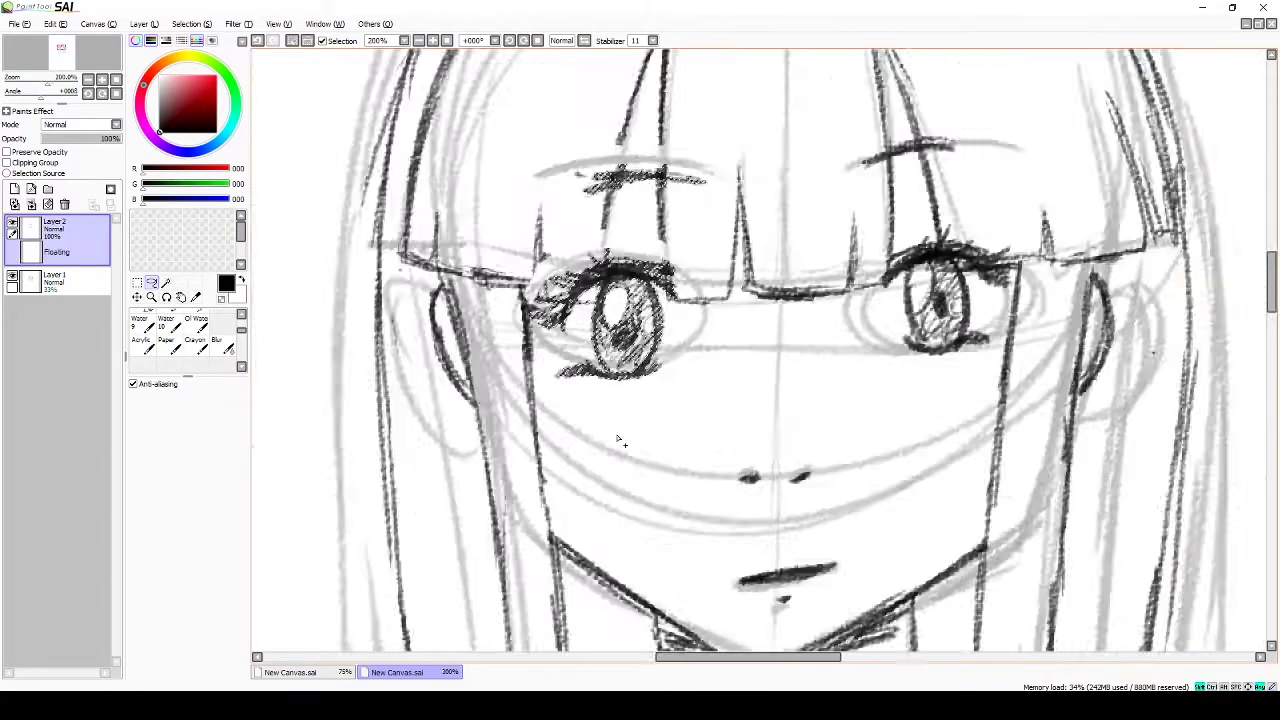
{"action": "scroll", "coordinate": [627, 437], "scroll_direction": "up", "scroll_amount": 2}
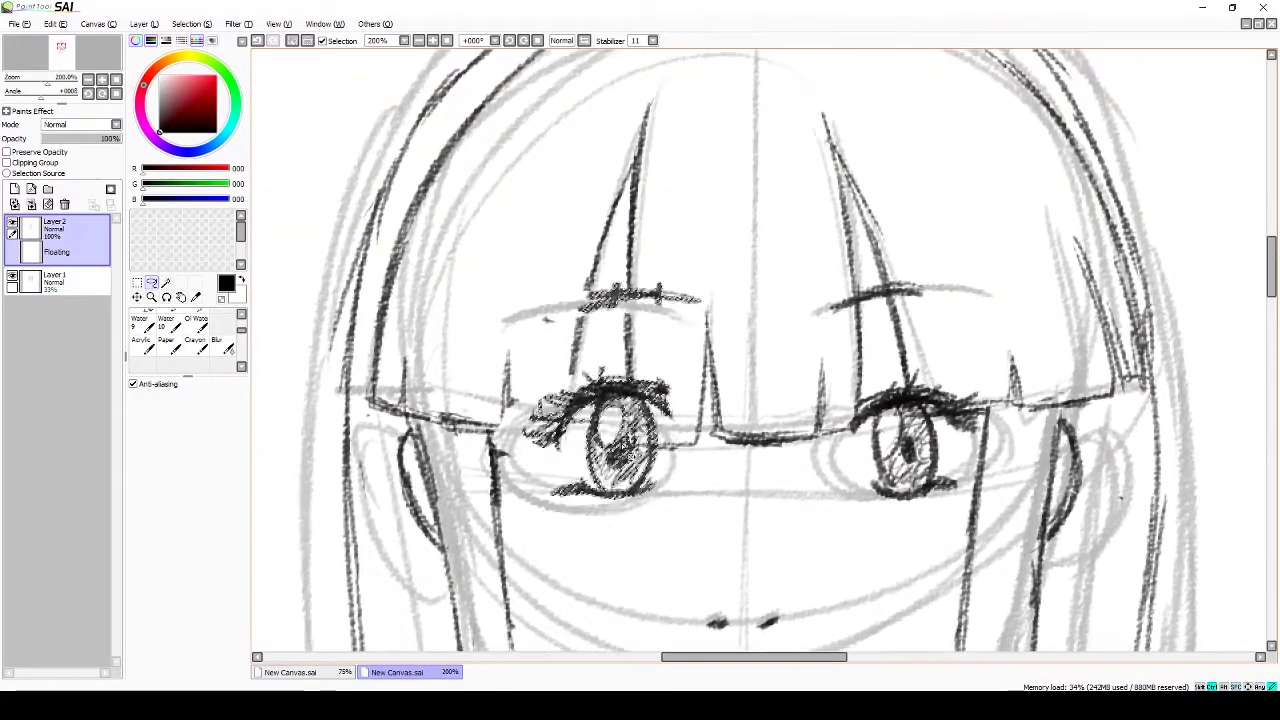
{"action": "scroll", "coordinate": [627, 437], "scroll_direction": "down", "scroll_amount": 3}
{"action": "key", "text": "Return"}
{"action": "scroll", "coordinate": [640, 400], "scroll_direction": "up", "scroll_amount": 2}
Step: Lasso the nostrils and mouth and move them slightly up the face
{"action": "left_click_drag", "start_coordinate": [745, 437], "coordinate": [782, 455]}
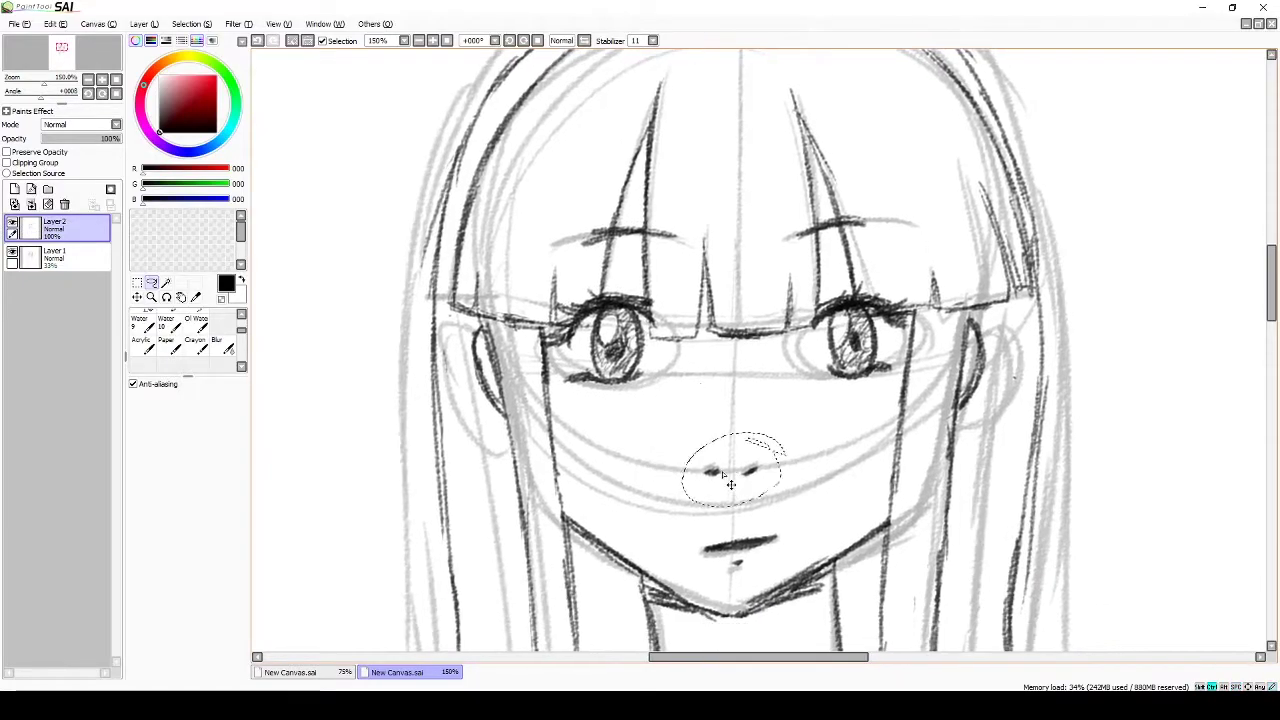
{"action": "key", "text": "ctrl+t"}
{"action": "scroll", "coordinate": [740, 476], "scroll_direction": "down", "scroll_amount": 2}
{"action": "scroll", "coordinate": [740, 476], "scroll_direction": "up", "scroll_amount": 2}
{"action": "left_click_drag", "start_coordinate": [734, 549], "coordinate": [736, 525]}
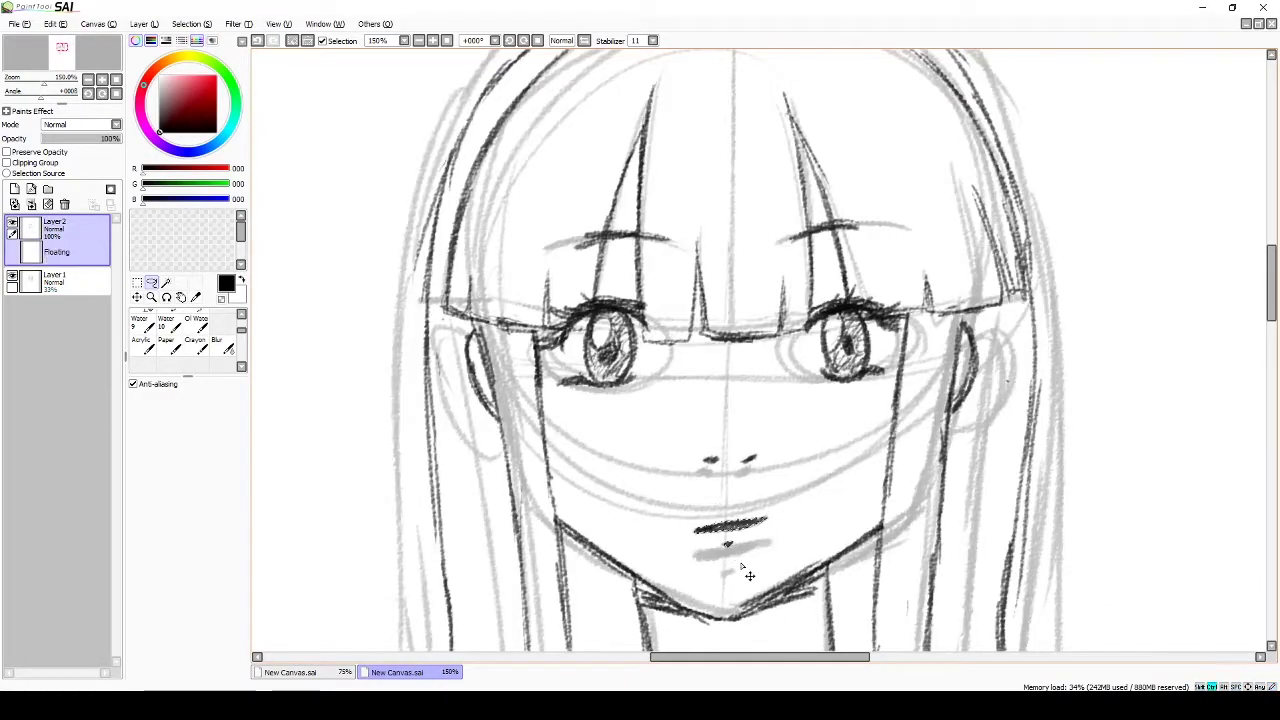
{"action": "key", "text": "Return"}
{"action": "scroll", "coordinate": [736, 525], "scroll_direction": "down", "scroll_amount": 2}
Step: Hide Layer 1, then erase the angular cheek lines and redraw both cheeks as rounder curves down to the chin
{"action": "left_click", "coordinate": [11, 253]}
{"action": "scroll", "coordinate": [677, 555], "scroll_direction": "up", "scroll_amount": 4}
{"action": "key", "text": "ctrl"}
{"action": "left_click_drag", "start_coordinate": [565, 366], "coordinate": [615, 404]}
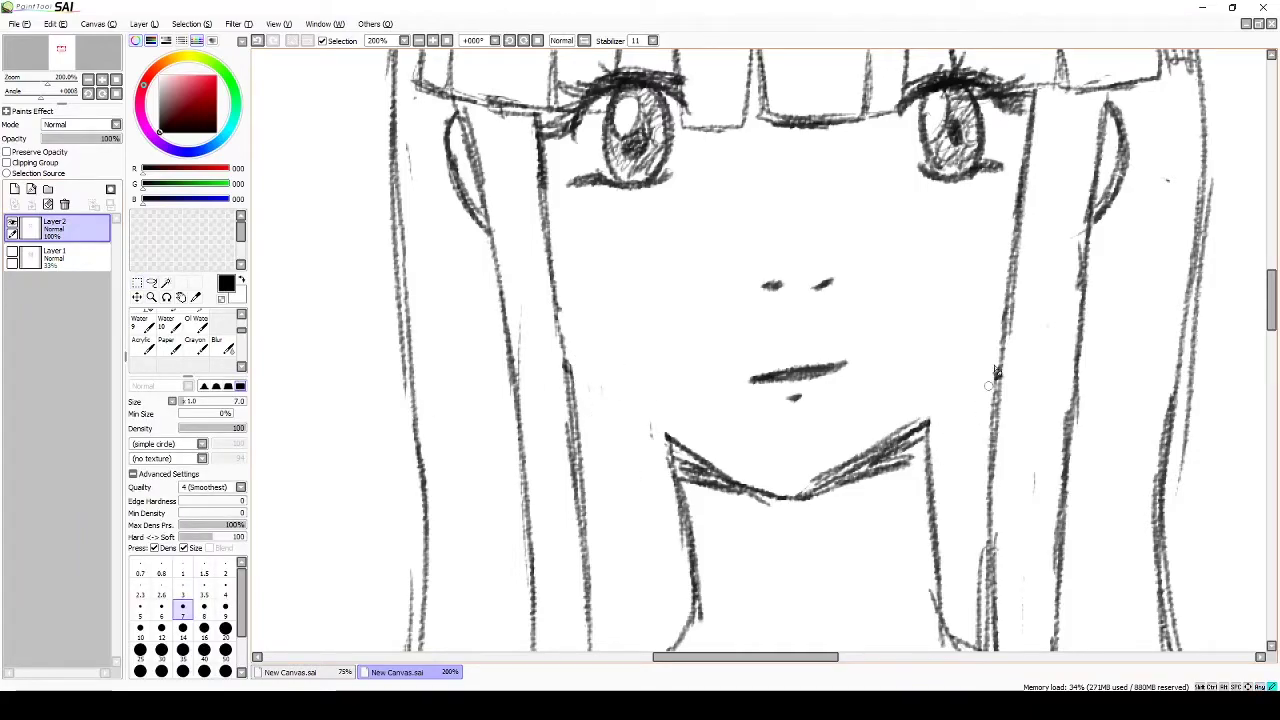
{"action": "scroll", "coordinate": [828, 292], "scroll_direction": "down", "scroll_amount": 1}
{"action": "key", "text": "b"}
{"action": "key", "text": "ctrl+z"}
{"action": "key", "text": "n"}
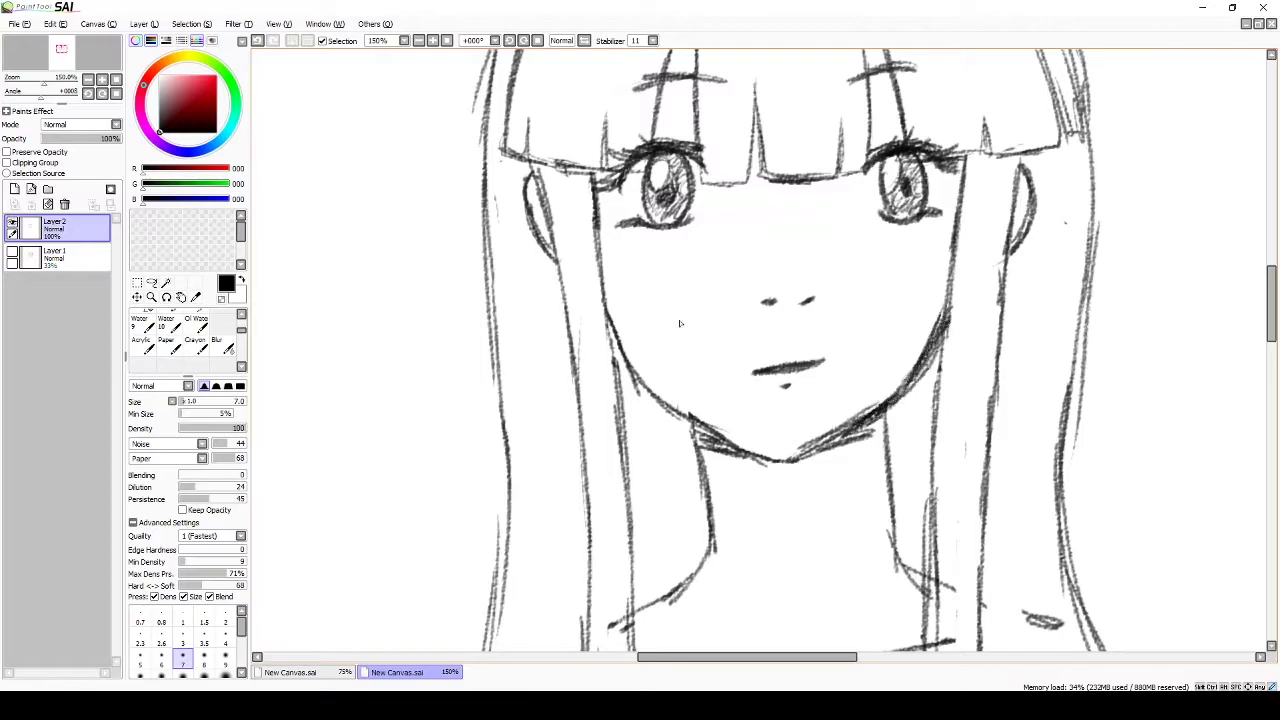
{"action": "scroll", "coordinate": [692, 425], "scroll_direction": "down", "scroll_amount": 5}
Step: Lasso the right eye and shift it slightly inward toward the nose
{"action": "scroll", "coordinate": [770, 341], "scroll_direction": "up", "scroll_amount": 6}
{"action": "mouse_move", "coordinate": [827, 332]}
{"action": "left_mouse_down"}
{"action": "mouse_move", "coordinate": [780, 215]}
{"action": "mouse_move", "coordinate": [827, 330]}
{"action": "mouse_move", "coordinate": [852, 289]}
{"action": "left_mouse_up"}
{"action": "key", "text": "ctrl+t"}
{"action": "key", "text": "Return"}
{"action": "scroll", "coordinate": [800, 445], "scroll_direction": "down", "scroll_amount": 4}
{"action": "scroll", "coordinate": [798, 452], "scroll_direction": "up", "scroll_amount": 2}
Step: Add a new top layer for the line art, with Layer 2's opacity lowered to 26% and Layer 1 hidden
{"action": "left_click", "coordinate": [14, 189]}
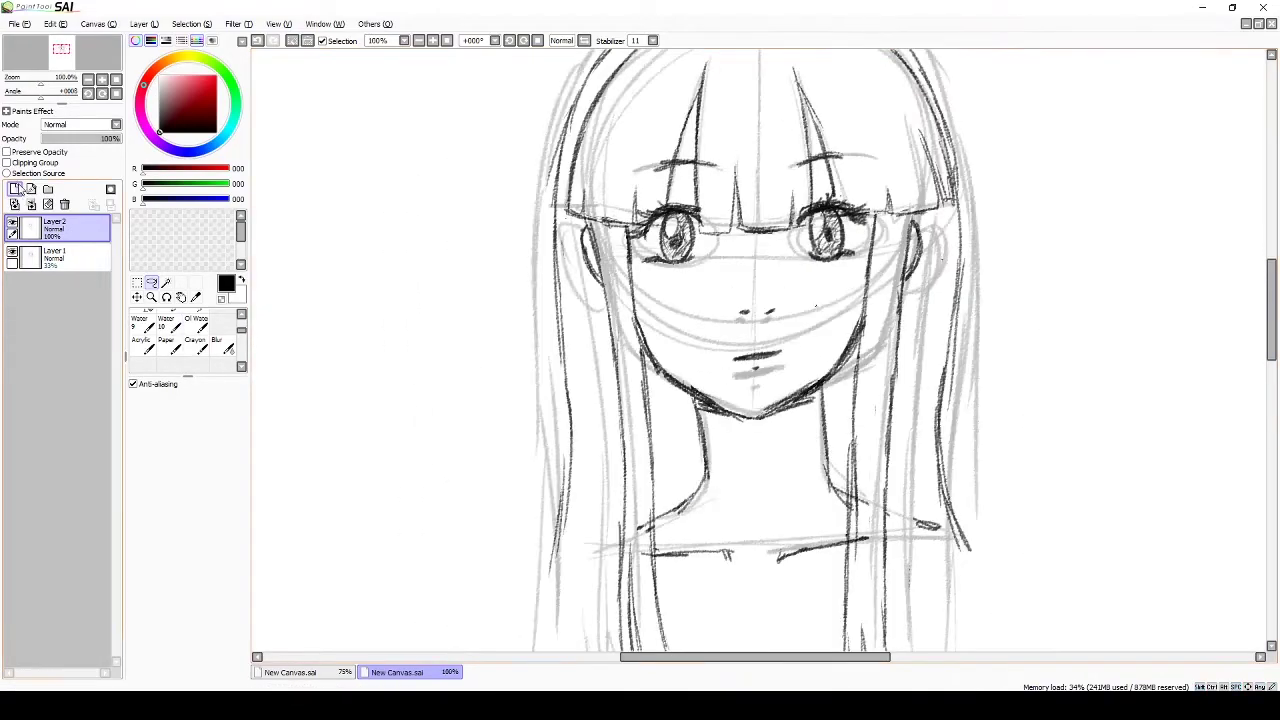
{"action": "left_click", "coordinate": [60, 257]}
{"action": "left_click_drag", "start_coordinate": [110, 138], "coordinate": [61, 138]}
{"action": "left_click", "coordinate": [60, 228]}
{"action": "key", "text": "n"}
{"action": "scroll", "coordinate": [666, 223], "scroll_direction": "up", "scroll_amount": 6}
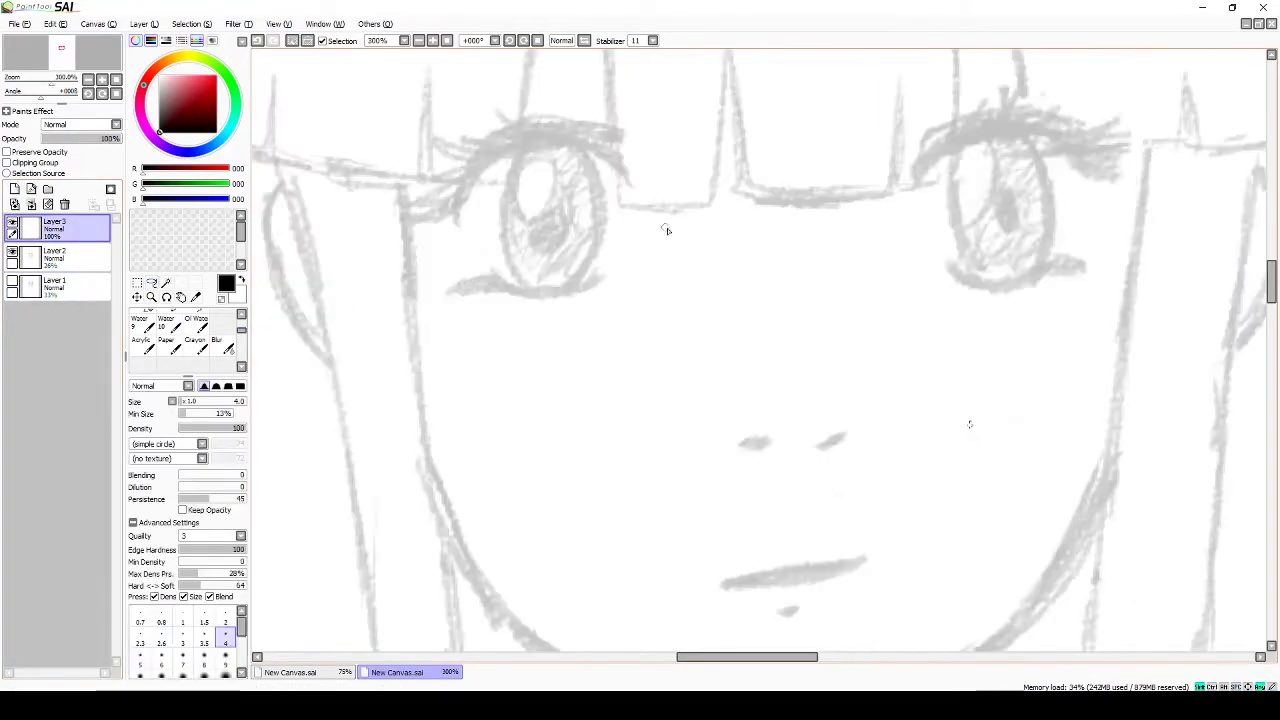
Step: Ink the long left edge of the central fringe section on Layer 3 with a size 4 brush
{"action": "scroll", "coordinate": [678, 412], "scroll_direction": "down", "scroll_amount": 3}
{"action": "scroll", "coordinate": [680, 209], "scroll_direction": "up", "scroll_amount": 2}
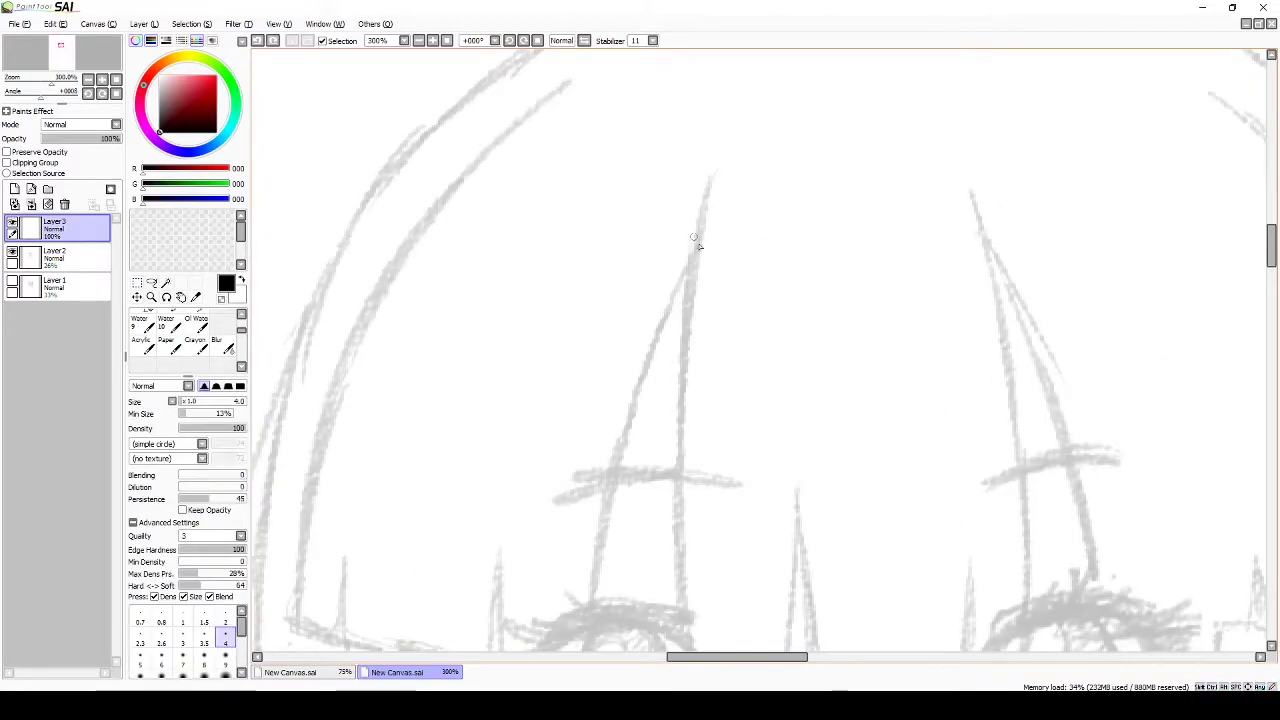
{"action": "left_click_drag", "start_coordinate": [694, 234], "coordinate": [768, 169]}
{"action": "mouse_move", "coordinate": [763, 102]}
{"action": "left_mouse_down"}
{"action": "mouse_move", "coordinate": [738, 147]}
{"action": "mouse_move", "coordinate": [755, 51]}
{"action": "left_mouse_up"}
{"action": "mouse_move", "coordinate": [754, 51]}
{"action": "left_mouse_down"}
{"action": "mouse_move", "coordinate": [689, 371]}
{"action": "mouse_move", "coordinate": [680, 310]}
{"action": "left_mouse_up"}
{"action": "left_click_drag", "start_coordinate": [700, 460], "coordinate": [743, 189]}
{"action": "mouse_move", "coordinate": [1234, 318]}
{"action": "left_mouse_down"}
{"action": "mouse_move", "coordinate": [720, 372]}
{"action": "mouse_move", "coordinate": [735, 254]}
{"action": "left_mouse_up"}
{"action": "left_click_drag", "start_coordinate": [738, 258], "coordinate": [737, 420]}
Step: Ink the bottom edge of the central fringe section with a tall notch and a shorter one to its right
{"action": "scroll", "coordinate": [740, 432], "scroll_direction": "up", "scroll_amount": 2}
{"action": "left_click_drag", "start_coordinate": [551, 290], "coordinate": [657, 292]}
{"action": "left_click_drag", "start_coordinate": [671, 294], "coordinate": [857, 290]}
{"action": "left_click_drag", "start_coordinate": [862, 290], "coordinate": [895, 286]}
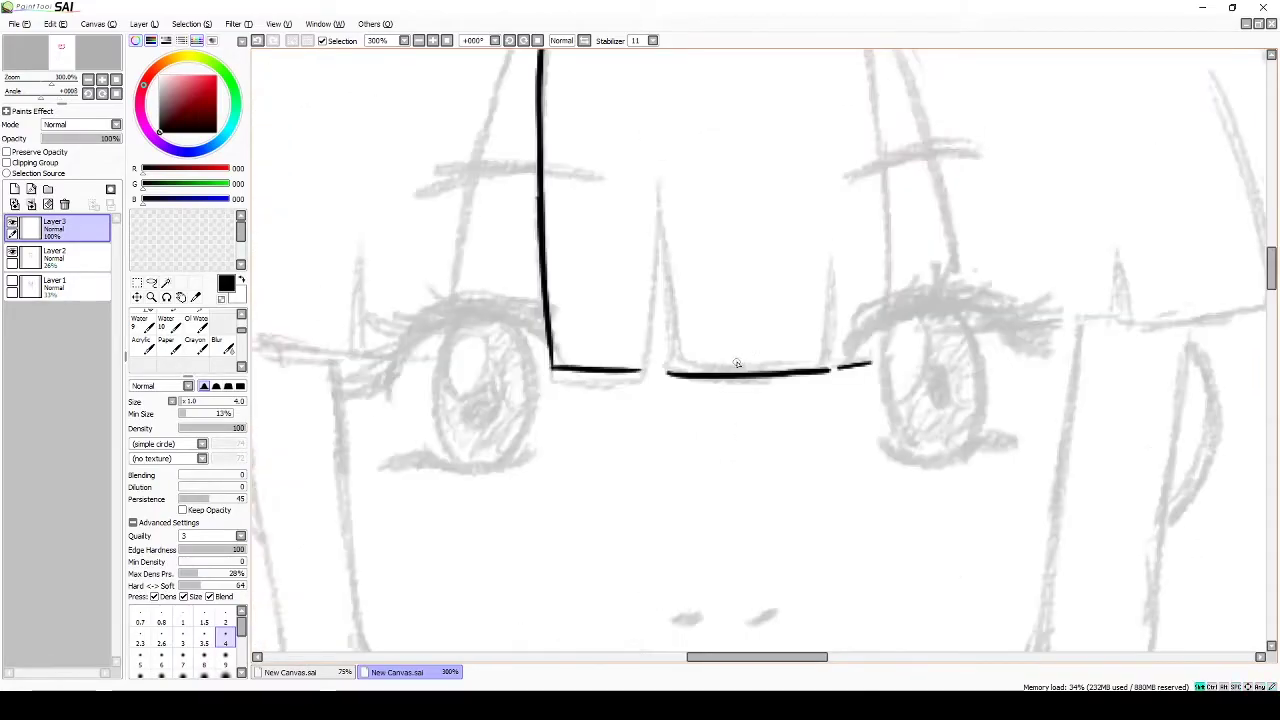
{"action": "left_click_drag", "start_coordinate": [693, 89], "coordinate": [693, 226]}
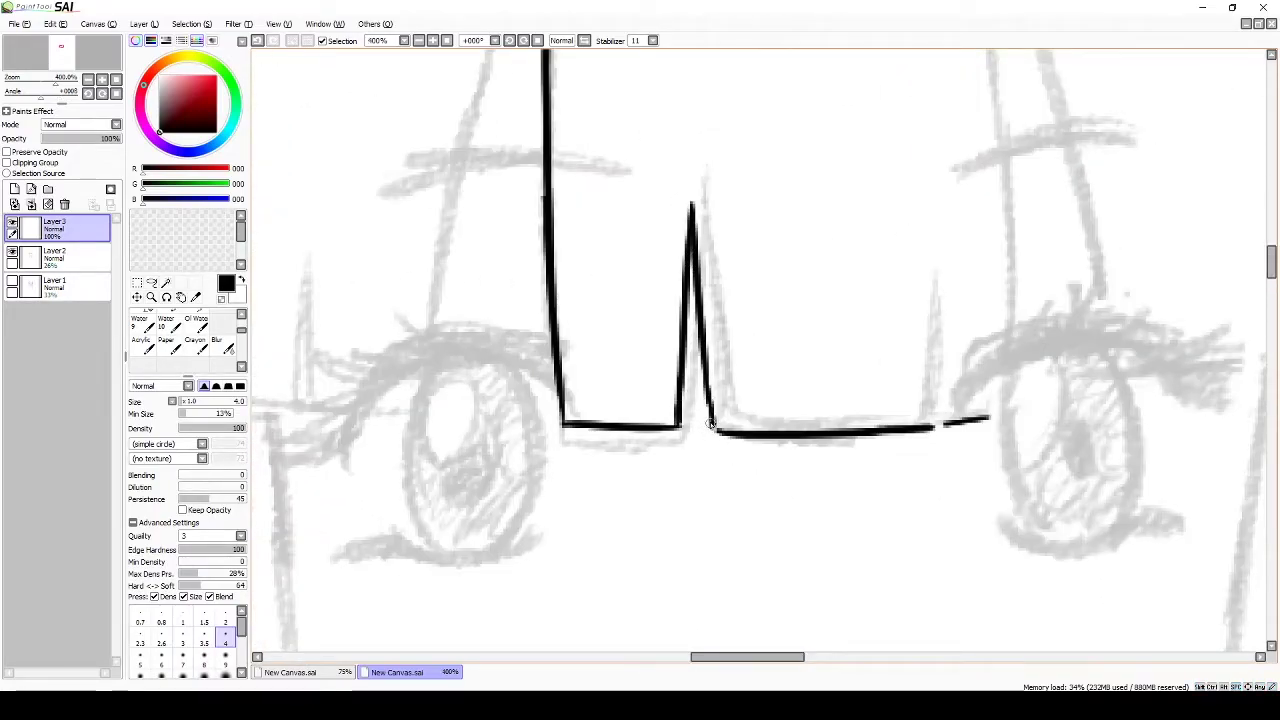
{"action": "left_click_drag", "start_coordinate": [710, 425], "coordinate": [520, 425]}
{"action": "left_click_drag", "start_coordinate": [737, 300], "coordinate": [740, 425]}
Step: Ink the long right edge of the central fringe section, curving in to meet its bottom edge
{"action": "scroll", "coordinate": [743, 429], "scroll_direction": "down", "scroll_amount": 2}
{"action": "left_click_drag", "start_coordinate": [655, 155], "coordinate": [755, 192]}
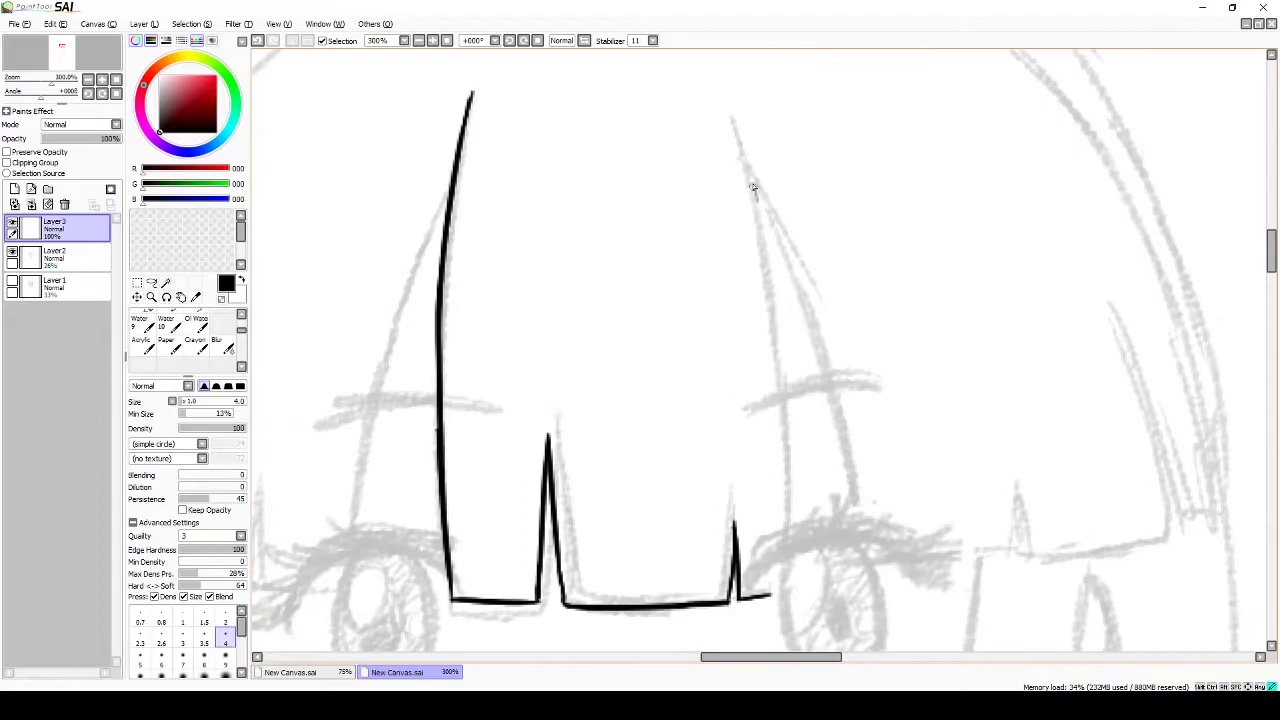
{"action": "left_click_drag", "start_coordinate": [788, 318], "coordinate": [790, 232]}
{"action": "left_click_drag", "start_coordinate": [772, 186], "coordinate": [800, 446]}
{"action": "left_click_drag", "start_coordinate": [800, 446], "coordinate": [808, 279]}
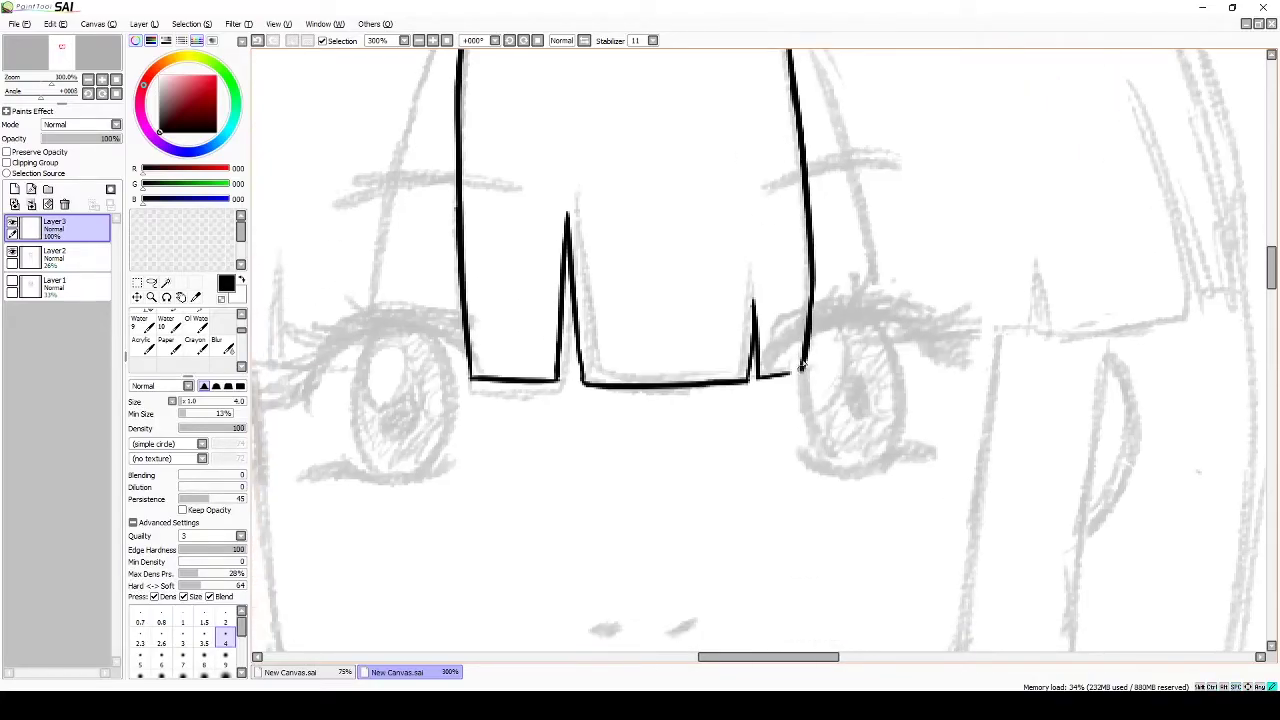
{"action": "left_click_drag", "start_coordinate": [810, 330], "coordinate": [802, 374]}
Step: Ink the right fringe section with its curved inner edge, notched bottom edge and short outer edge
{"action": "left_click_drag", "start_coordinate": [826, 149], "coordinate": [691, 301]}
{"action": "left_click_drag", "start_coordinate": [697, 253], "coordinate": [681, 93]}
{"action": "left_click_drag", "start_coordinate": [700, 158], "coordinate": [727, 345]}
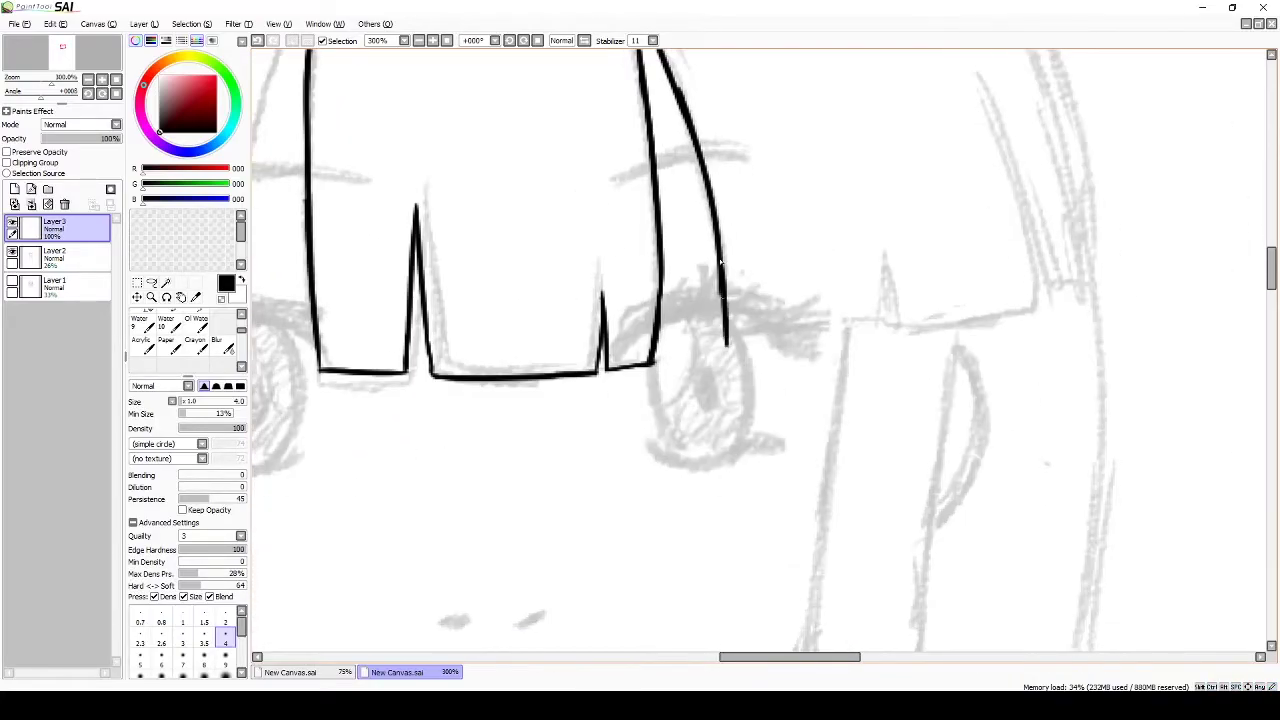
{"action": "left_click_drag", "start_coordinate": [858, 297], "coordinate": [713, 360]}
{"action": "left_click_drag", "start_coordinate": [716, 322], "coordinate": [737, 403]}
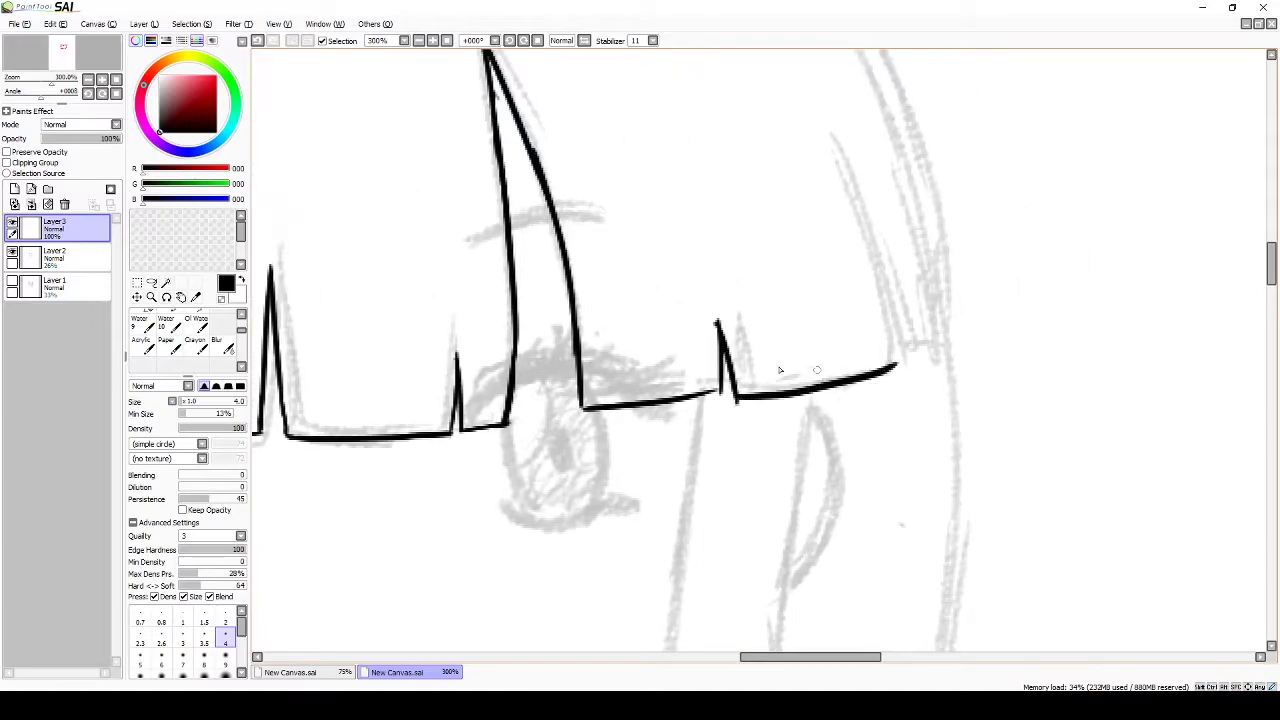
{"action": "scroll", "coordinate": [824, 373], "scroll_direction": "up", "scroll_amount": 2}
{"action": "scroll", "coordinate": [686, 437], "scroll_direction": "down", "scroll_amount": 1}
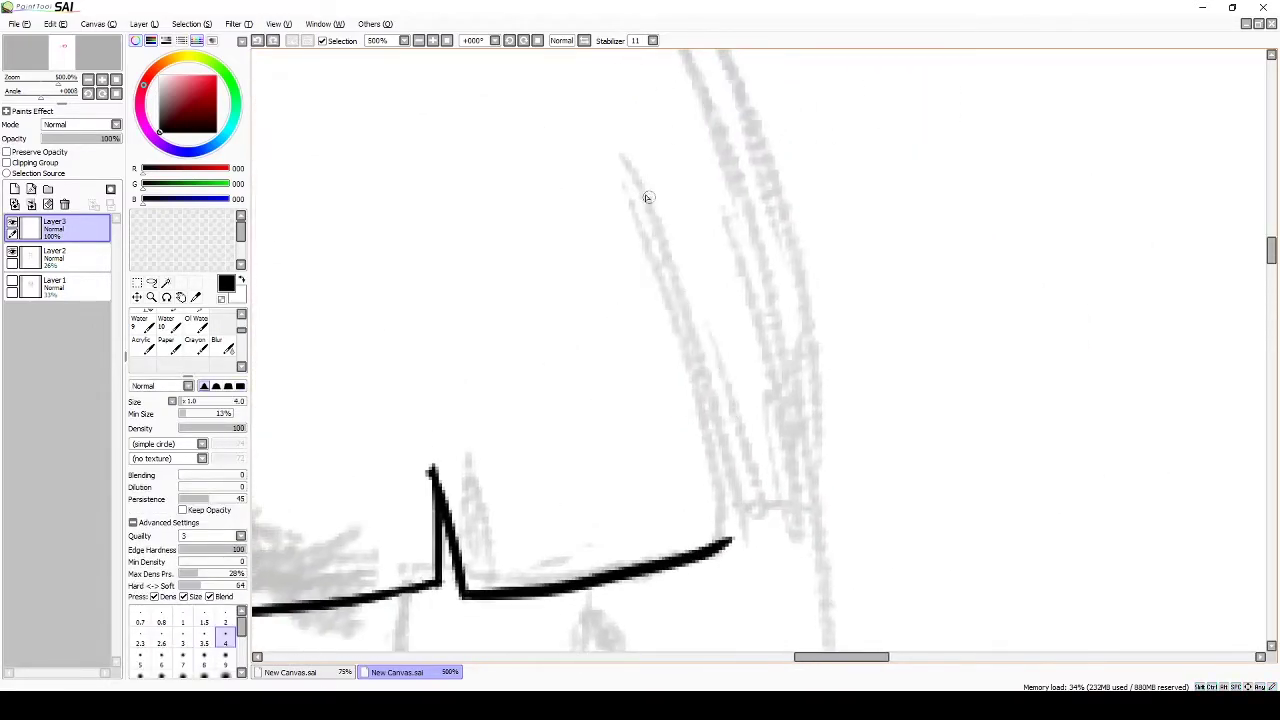
{"action": "left_click_drag", "start_coordinate": [636, 178], "coordinate": [729, 535]}
Step: Try inking extra outer strands beside the right edge of the fringe
{"action": "scroll", "coordinate": [659, 245], "scroll_direction": "down", "scroll_amount": 3}
{"action": "scroll", "coordinate": [700, 262], "scroll_direction": "up", "scroll_amount": 1}
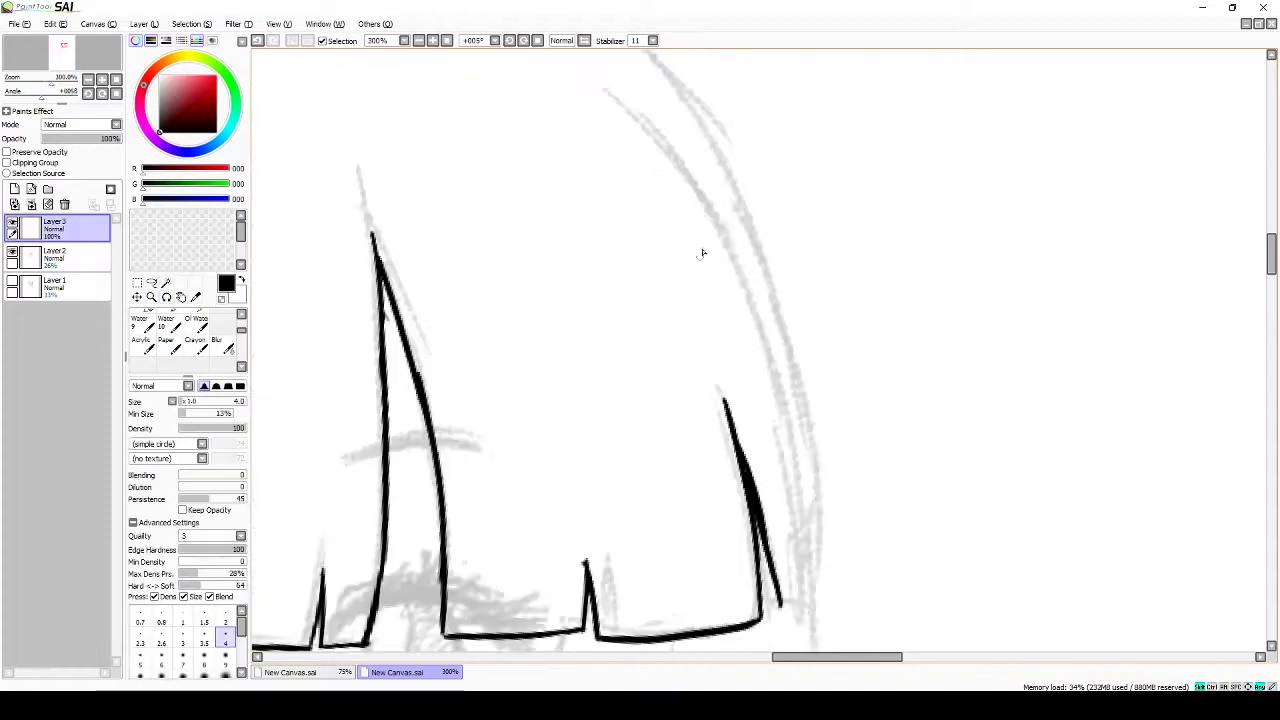
{"action": "scroll", "coordinate": [757, 373], "scroll_direction": "up", "scroll_amount": 1}
{"action": "scroll", "coordinate": [757, 400], "scroll_direction": "up", "scroll_amount": 1}
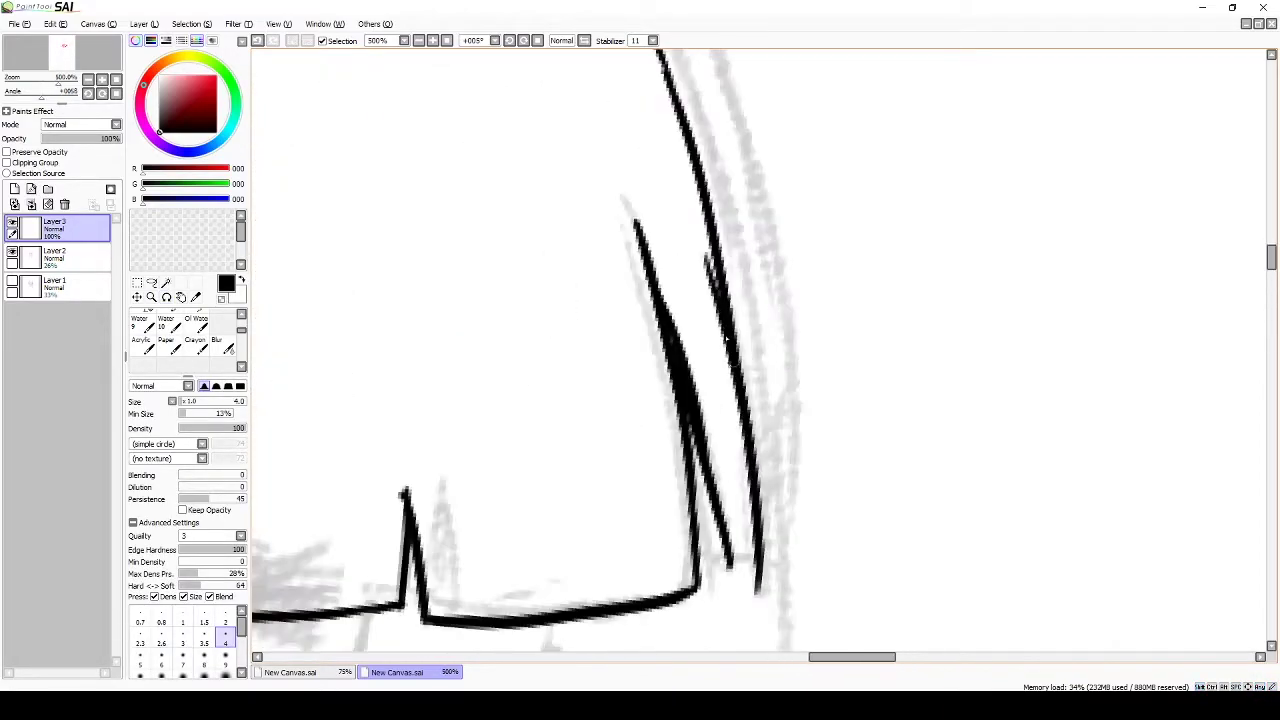
{"action": "scroll", "coordinate": [665, 469], "scroll_direction": "down", "scroll_amount": 7}
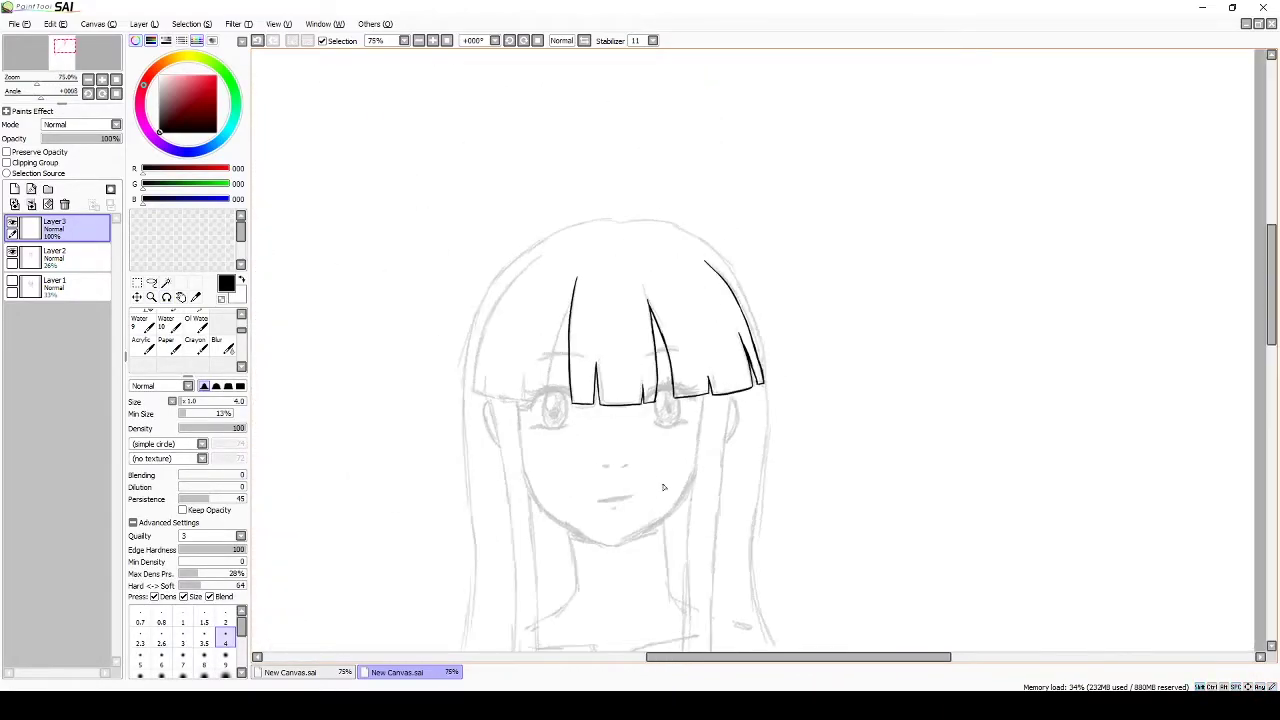
{"action": "key", "text": "n"}
{"action": "scroll", "coordinate": [700, 460], "scroll_direction": "up", "scroll_amount": 5}
{"action": "key", "text": "ctrl+z"}
{"action": "key", "text": "ctrl+z"}
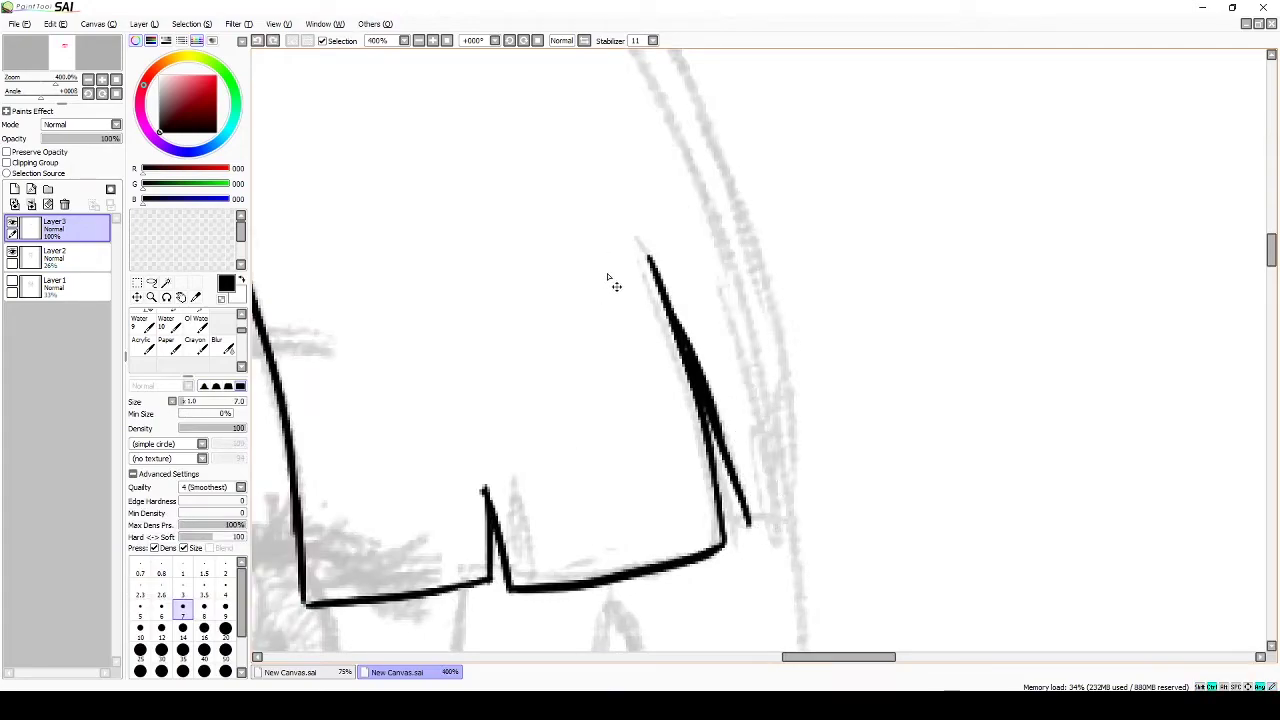
Step: Extend the right fringe section's outer edge upward in a long curve toward the crown
{"action": "key", "text": "b"}
{"action": "left_click_drag", "start_coordinate": [540, 92], "coordinate": [692, 342]}
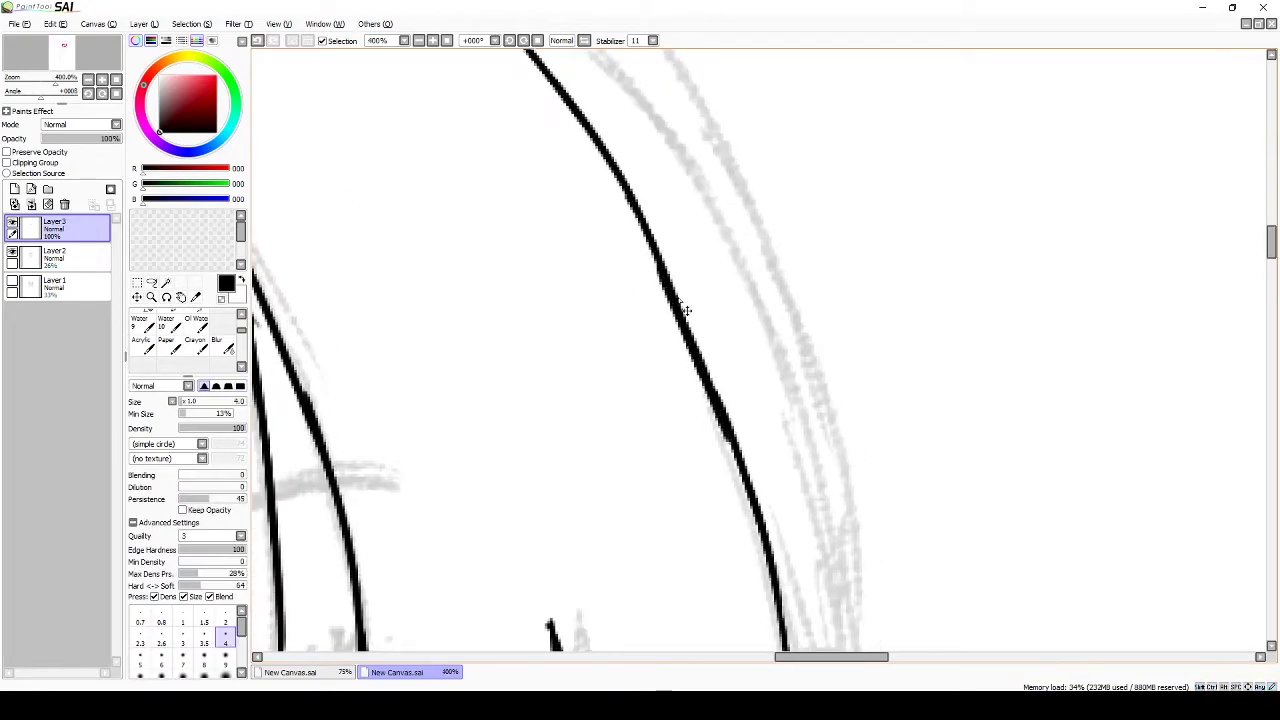
{"action": "scroll", "coordinate": [533, 519], "scroll_direction": "down", "scroll_amount": 5}
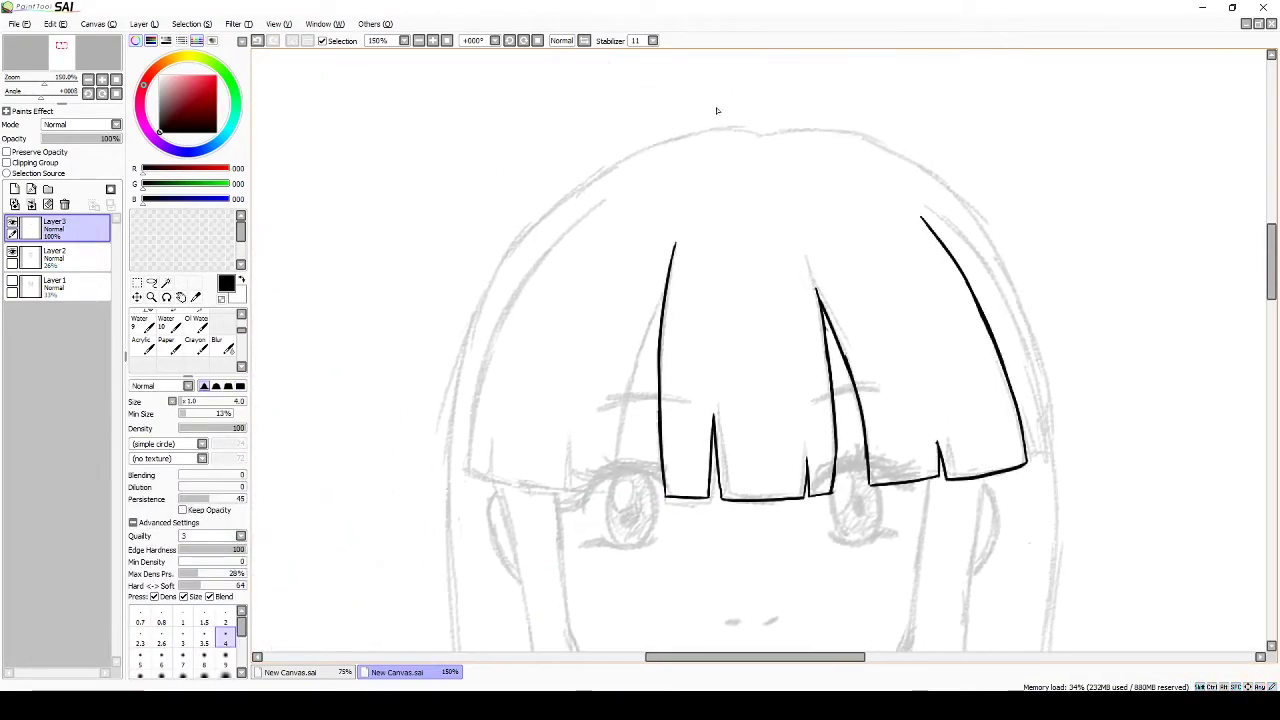
Step: Ink the left fringe section's curved inner edge and its bottom edge with a narrow notch
{"action": "scroll", "coordinate": [533, 519], "scroll_direction": "up", "scroll_amount": 3}
{"action": "left_click_drag", "start_coordinate": [489, 360], "coordinate": [685, 321]}
{"action": "mouse_move", "coordinate": [788, 175]}
{"action": "left_mouse_down"}
{"action": "mouse_move", "coordinate": [723, 400]}
{"action": "mouse_move", "coordinate": [647, 364]}
{"action": "left_mouse_up"}
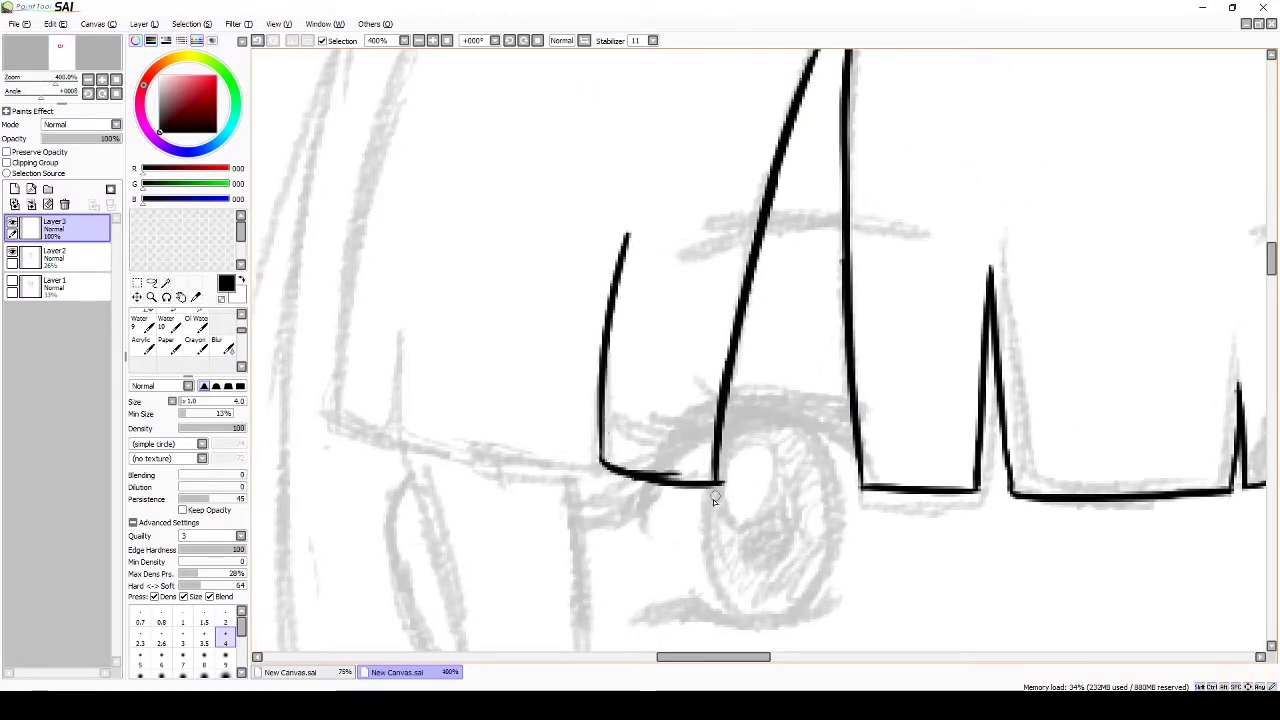
{"action": "left_click_drag", "start_coordinate": [601, 463], "coordinate": [713, 485]}
{"action": "left_click_drag", "start_coordinate": [605, 312], "coordinate": [660, 275]}
{"action": "left_click_drag", "start_coordinate": [598, 329], "coordinate": [640, 300]}
{"action": "mouse_move", "coordinate": [684, 214]}
{"action": "left_mouse_down"}
{"action": "mouse_move", "coordinate": [662, 398]}
{"action": "mouse_move", "coordinate": [636, 373]}
{"action": "left_mouse_up"}
Step: Ink the long curved outer edge of the left fringe section down toward its bottom edge
{"action": "scroll", "coordinate": [636, 373], "scroll_direction": "down", "scroll_amount": 1}
{"action": "scroll", "coordinate": [720, 188], "scroll_direction": "down", "scroll_amount": 3}
{"action": "left_click_drag", "start_coordinate": [715, 60], "coordinate": [662, 335]}
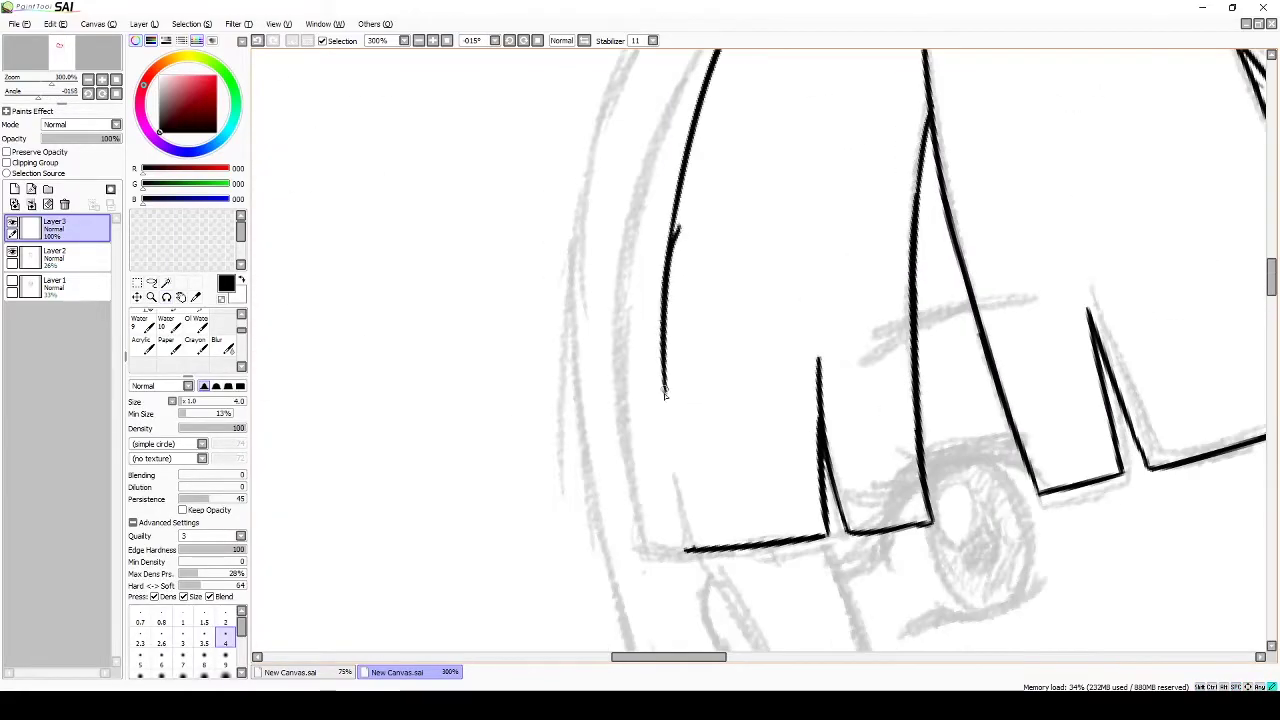
{"action": "scroll", "coordinate": [657, 246], "scroll_direction": "down", "scroll_amount": 3}
{"action": "scroll", "coordinate": [683, 251], "scroll_direction": "down", "scroll_amount": 3}
Step: Ink the crown outline along the left side of the head, following the sketched curve
{"action": "scroll", "coordinate": [708, 331], "scroll_direction": "up", "scroll_amount": 3}
{"action": "scroll", "coordinate": [863, 212], "scroll_direction": "up", "scroll_amount": 4}
{"action": "left_click_drag", "start_coordinate": [863, 212], "coordinate": [884, 166]}
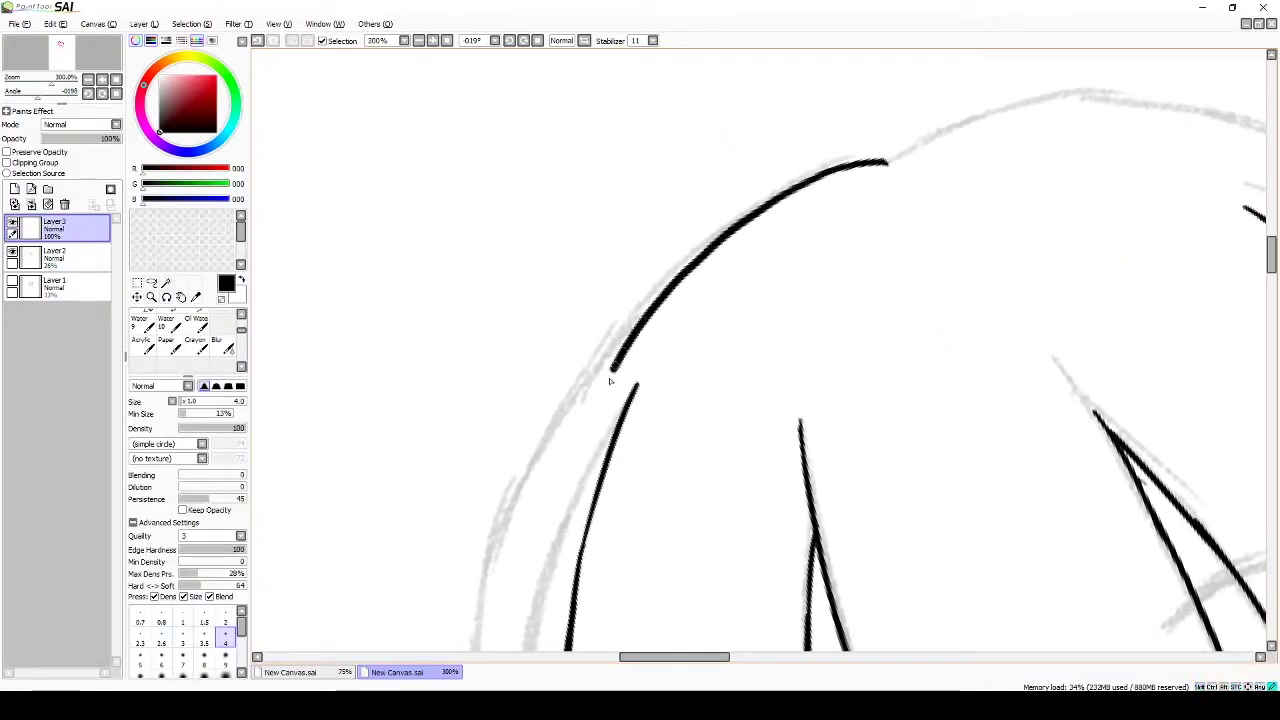
{"action": "left_click_drag", "start_coordinate": [617, 367], "coordinate": [703, 198]}
{"action": "key", "text": "Delete"}
{"action": "scroll", "coordinate": [634, 431], "scroll_direction": "down", "scroll_amount": 3}
{"action": "scroll", "coordinate": [666, 280], "scroll_direction": "up", "scroll_amount": 2}
Step: Ink the long outer hair line on the left and the left front lock's outer edge down to its tip
{"action": "left_click_drag", "start_coordinate": [666, 280], "coordinate": [560, 140]}
{"action": "scroll", "coordinate": [658, 290], "scroll_direction": "up", "scroll_amount": 2}
{"action": "left_click_drag", "start_coordinate": [566, 230], "coordinate": [548, 60]}
{"action": "mouse_move", "coordinate": [548, 70]}
{"action": "left_mouse_down"}
{"action": "mouse_move", "coordinate": [606, 491]}
{"action": "mouse_move", "coordinate": [598, 252]}
{"action": "left_mouse_up"}
{"action": "mouse_move", "coordinate": [598, 252]}
{"action": "left_mouse_down"}
{"action": "mouse_move", "coordinate": [614, 551]}
{"action": "mouse_move", "coordinate": [624, 395]}
{"action": "left_mouse_up"}
{"action": "mouse_move", "coordinate": [643, 205]}
{"action": "left_mouse_down"}
{"action": "mouse_move", "coordinate": [644, 455]}
{"action": "mouse_move", "coordinate": [672, 572]}
{"action": "left_mouse_up"}
{"action": "left_click_drag", "start_coordinate": [638, 426], "coordinate": [570, 341]}
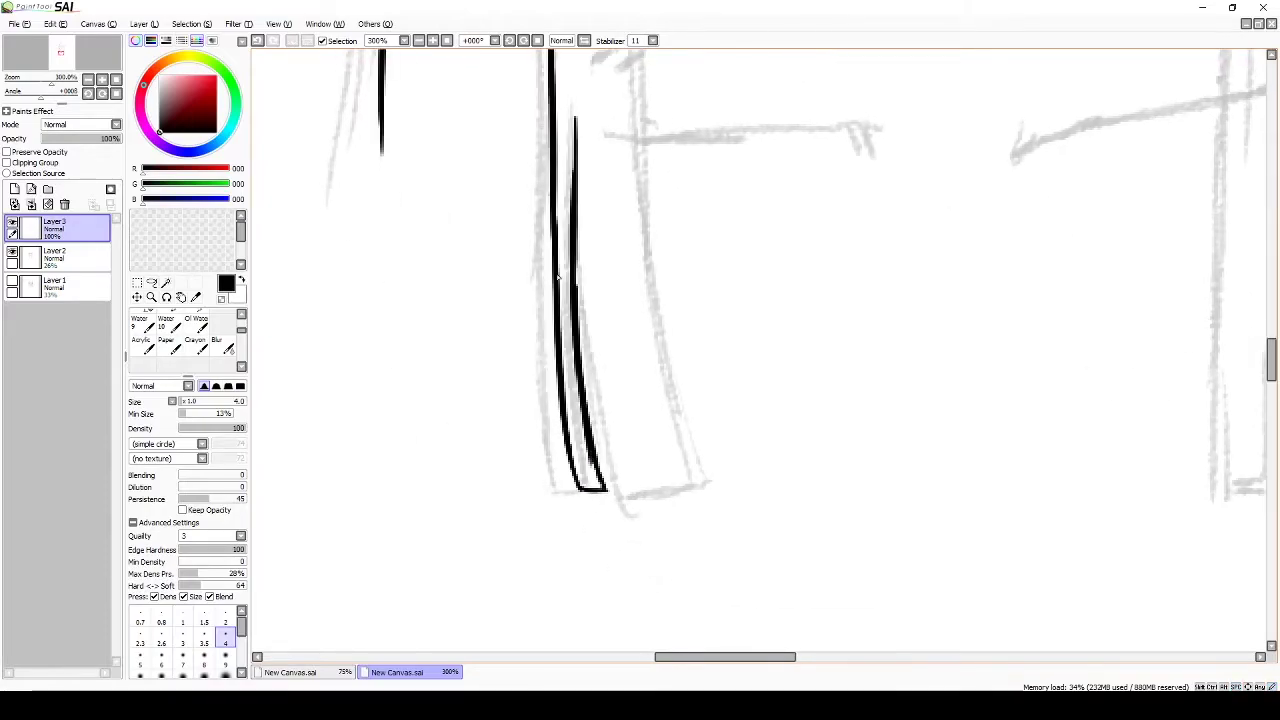
Step: Ink the left front lock's bottom edge and the lower part of its inner edge over the sketch
{"action": "left_click_drag", "start_coordinate": [672, 485], "coordinate": [697, 578]}
{"action": "left_click_drag", "start_coordinate": [644, 248], "coordinate": [655, 372]}
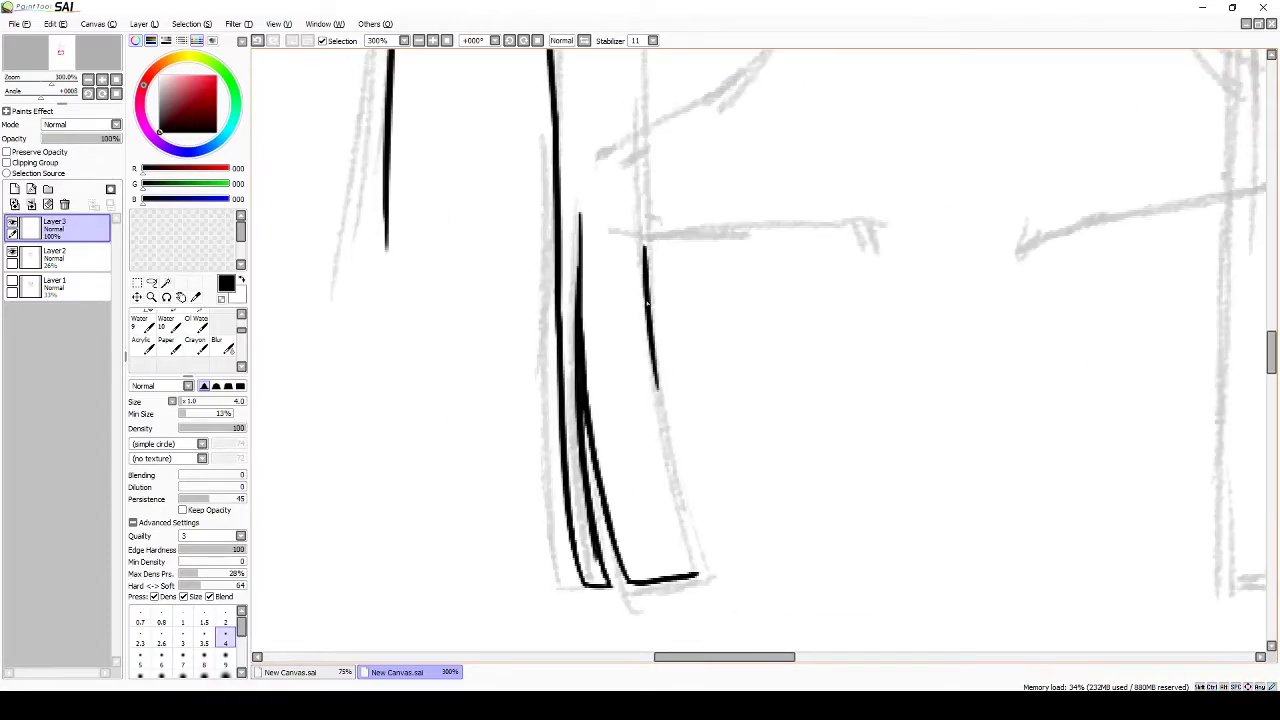
{"action": "left_click_drag", "start_coordinate": [700, 572], "coordinate": [726, 587]}
{"action": "left_click_drag", "start_coordinate": [675, 258], "coordinate": [674, 472]}
{"action": "left_click_drag", "start_coordinate": [674, 472], "coordinate": [674, 580]}
{"action": "left_click_drag", "start_coordinate": [670, 388], "coordinate": [668, 206]}
{"action": "left_click_drag", "start_coordinate": [668, 206], "coordinate": [668, 250]}
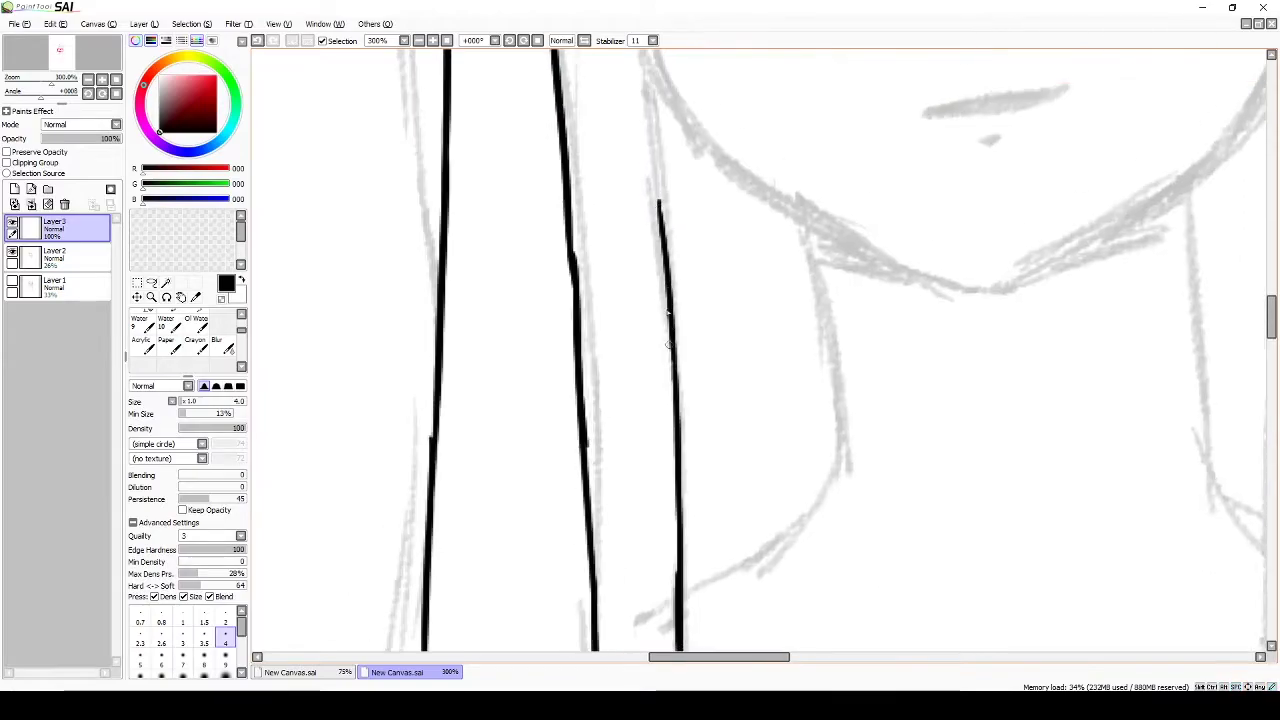
Step: Extend the left front lock's inner edge up to the fringe and ink the curved outline of the left ear
{"action": "left_click_drag", "start_coordinate": [650, 135], "coordinate": [678, 325]}
{"action": "scroll", "coordinate": [660, 260], "scroll_direction": "up", "scroll_amount": 3}
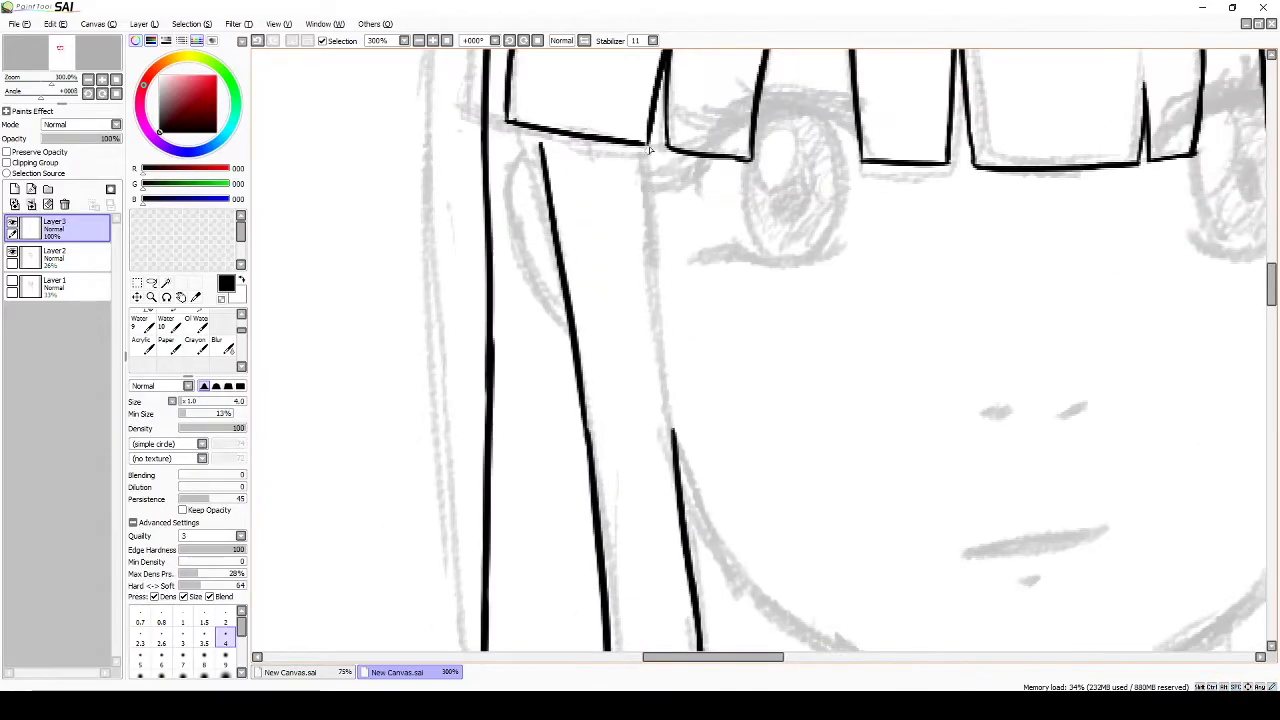
{"action": "scroll", "coordinate": [628, 262], "scroll_direction": "up", "scroll_amount": 2}
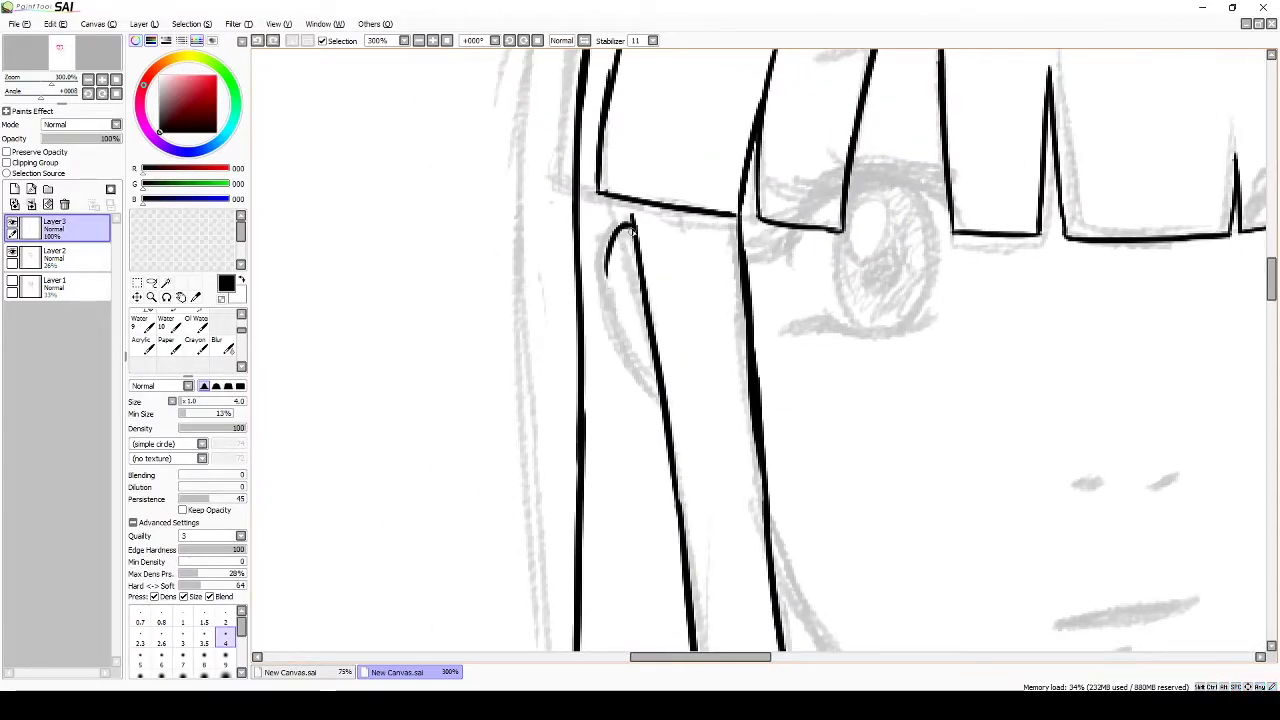
{"action": "scroll", "coordinate": [631, 232], "scroll_direction": "up", "scroll_amount": 2}
Step: Ink the right front lock's long inner edge from the fringe down toward its tip
{"action": "scroll", "coordinate": [600, 200], "scroll_direction": "down", "scroll_amount": 5}
{"action": "scroll", "coordinate": [580, 177], "scroll_direction": "right", "scroll_amount": 5}
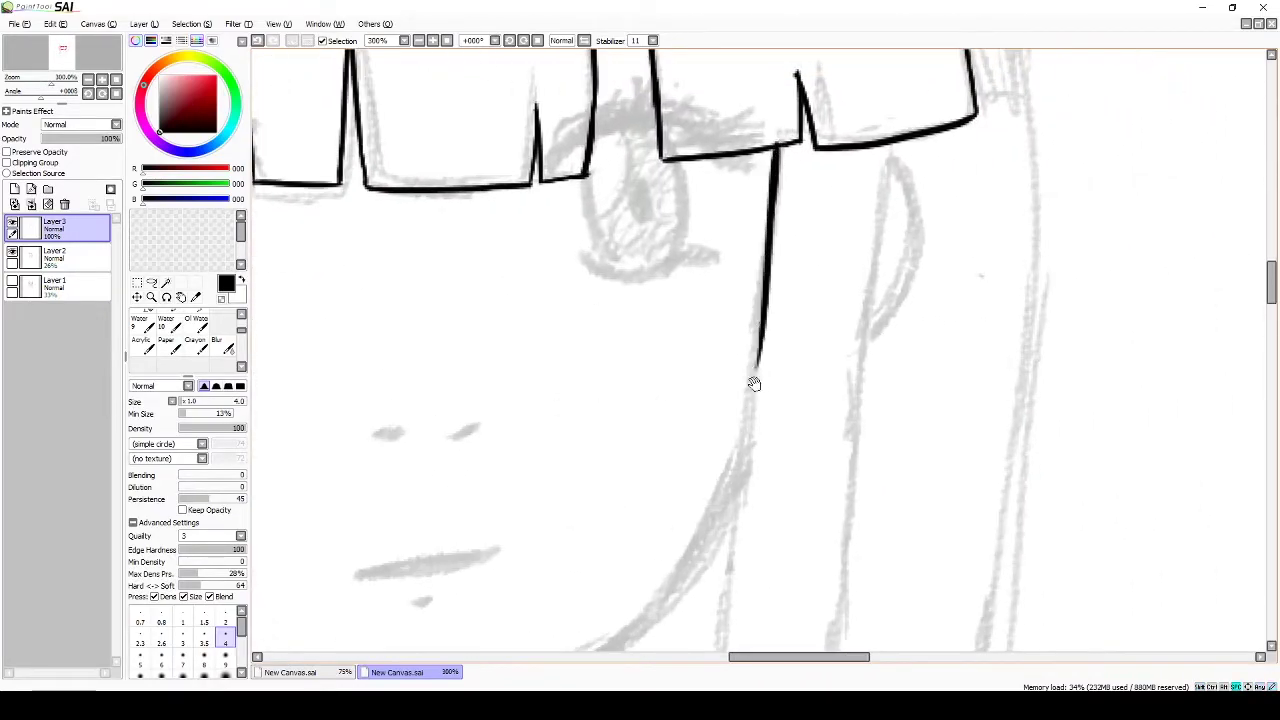
{"action": "mouse_move", "coordinate": [753, 381]}
{"action": "left_mouse_down"}
{"action": "mouse_move", "coordinate": [744, 445]}
{"action": "mouse_move", "coordinate": [761, 208]}
{"action": "mouse_move", "coordinate": [740, 545]}
{"action": "left_mouse_up"}
{"action": "scroll", "coordinate": [760, 208], "scroll_direction": "down", "scroll_amount": 5}
{"action": "left_click_drag", "start_coordinate": [722, 482], "coordinate": [750, 268]}
{"action": "left_click_drag", "start_coordinate": [738, 549], "coordinate": [735, 390]}
{"action": "mouse_move", "coordinate": [724, 314]}
{"action": "left_mouse_down"}
{"action": "mouse_move", "coordinate": [712, 586]}
{"action": "mouse_move", "coordinate": [720, 380]}
{"action": "left_mouse_up"}
{"action": "mouse_move", "coordinate": [721, 384]}
{"action": "left_mouse_down"}
{"action": "mouse_move", "coordinate": [714, 570]}
{"action": "mouse_move", "coordinate": [688, 398]}
{"action": "left_mouse_up"}
Step: Ink the right front lock's outer edge and the curved outline of the right ear
{"action": "left_click_drag", "start_coordinate": [694, 60], "coordinate": [700, 560]}
{"action": "left_click_drag", "start_coordinate": [788, 274], "coordinate": [764, 424]}
{"action": "mouse_move", "coordinate": [767, 510]}
{"action": "left_mouse_down"}
{"action": "mouse_move", "coordinate": [767, 310]}
{"action": "mouse_move", "coordinate": [765, 330]}
{"action": "left_mouse_up"}
{"action": "left_click_drag", "start_coordinate": [760, 540], "coordinate": [756, 386]}
{"action": "left_click_drag", "start_coordinate": [740, 560], "coordinate": [740, 200]}
Step: Ink the crown outline on the right side of the head and the long outer hair line below it
{"action": "left_click_drag", "start_coordinate": [860, 470], "coordinate": [760, 260]}
{"action": "left_click_drag", "start_coordinate": [760, 230], "coordinate": [780, 256]}
{"action": "mouse_move", "coordinate": [850, 350]}
{"action": "left_mouse_down"}
{"action": "mouse_move", "coordinate": [680, 291]}
{"action": "mouse_move", "coordinate": [657, 189]}
{"action": "mouse_move", "coordinate": [486, 134]}
{"action": "mouse_move", "coordinate": [645, 216]}
{"action": "left_mouse_up"}
{"action": "key", "text": "ctrl+z"}
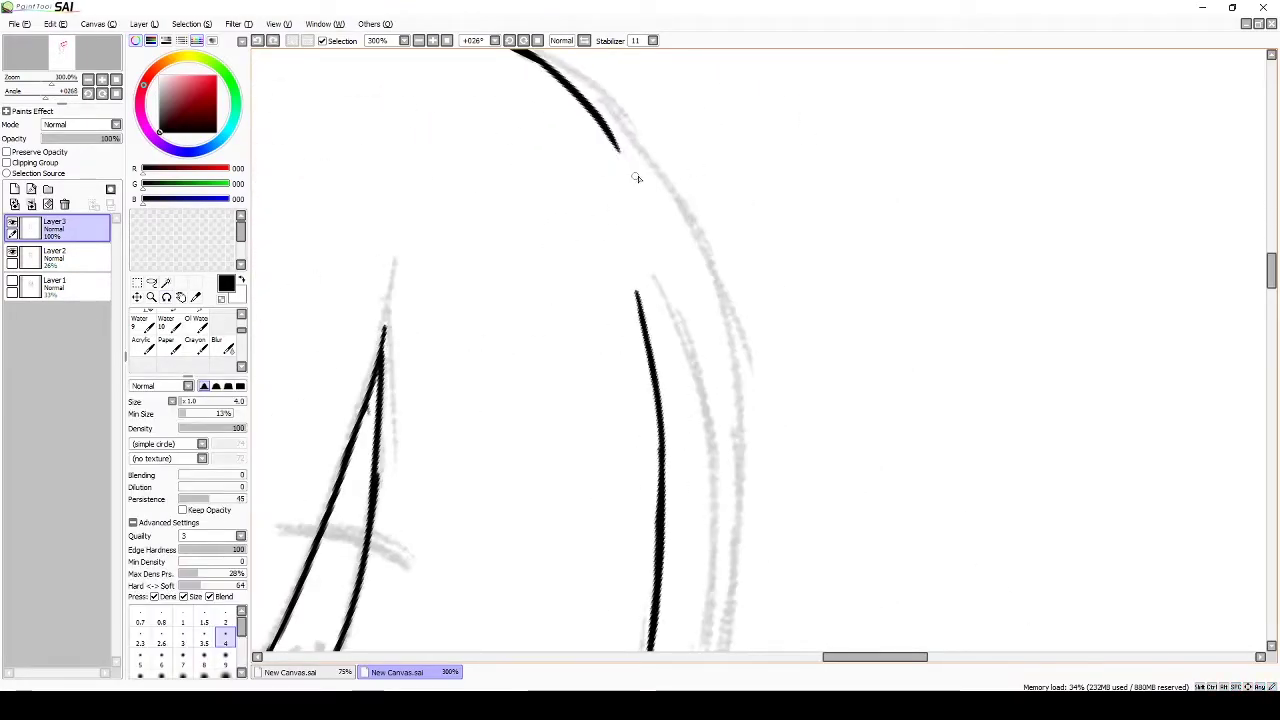
{"action": "key", "text": "Home"}
{"action": "scroll", "coordinate": [706, 430], "scroll_direction": "down", "scroll_amount": 10}
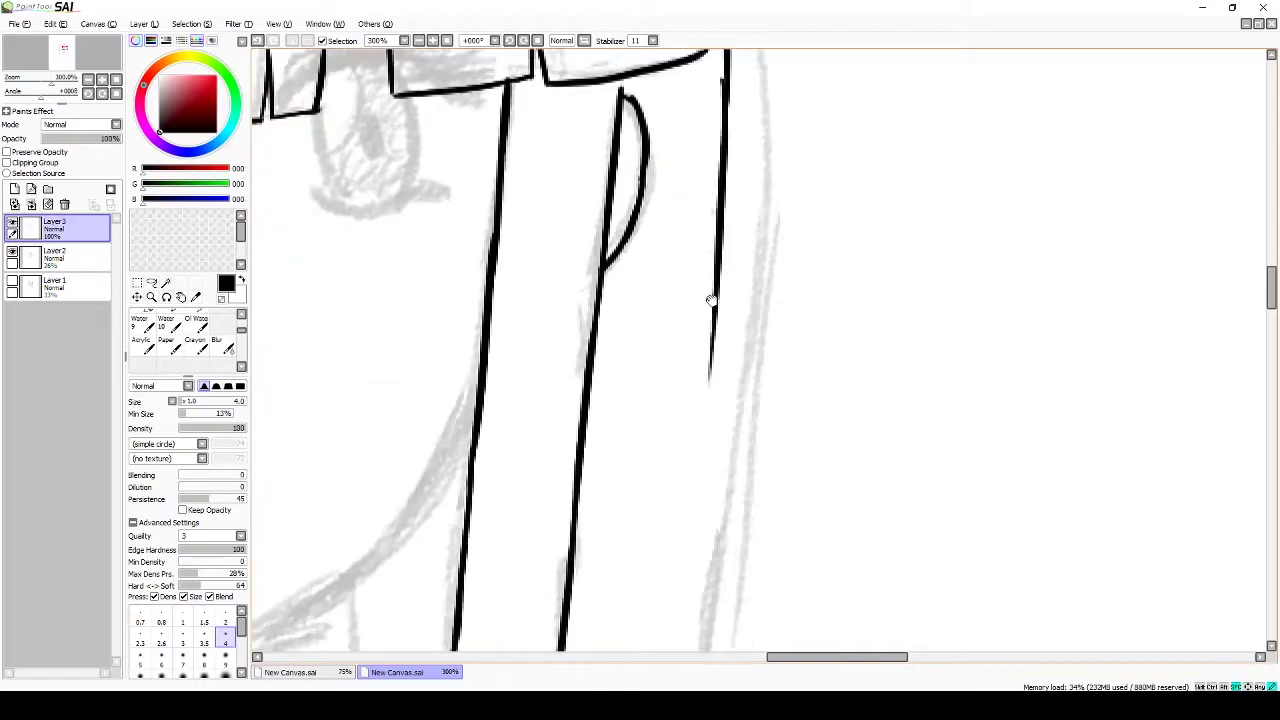
{"action": "scroll", "coordinate": [712, 557], "scroll_direction": "up", "scroll_amount": 10}
Step: Ink the right half of the jawline from the right front lock down to the chin
{"action": "scroll", "coordinate": [597, 271], "scroll_direction": "down", "scroll_amount": 2}
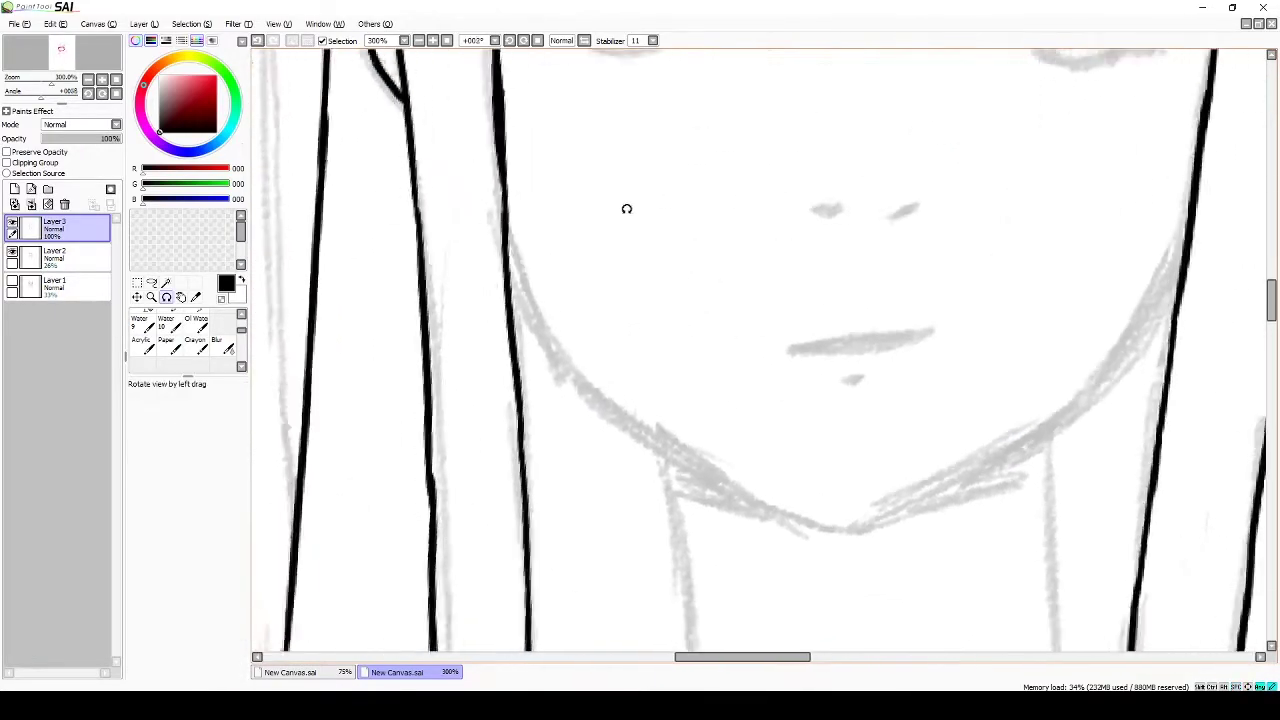
{"action": "left_click_drag", "start_coordinate": [716, 300], "coordinate": [621, 285]}
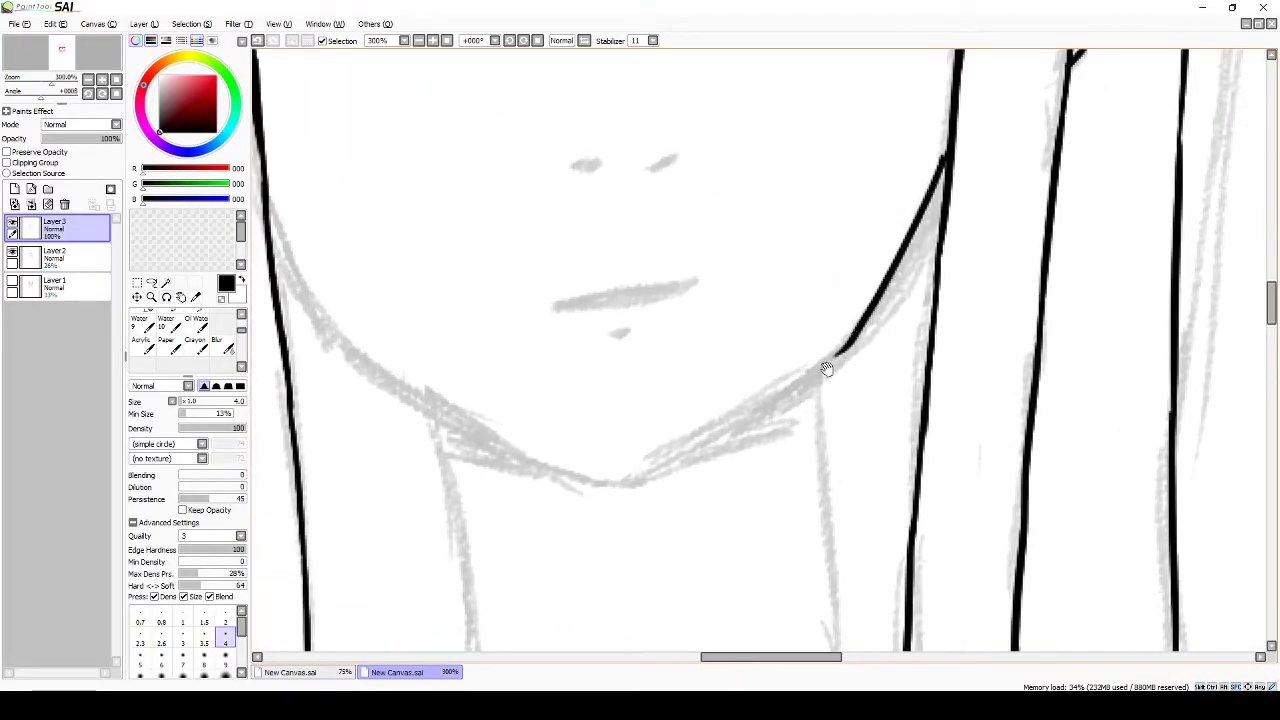
{"action": "left_click_drag", "start_coordinate": [895, 264], "coordinate": [951, 223]}
{"action": "key", "text": "ctrl+z"}
Step: Copy the right half of the jawline, mirror it onto the left side of the face and merge it into the line art layer
{"action": "scroll", "coordinate": [683, 441], "scroll_direction": "up", "scroll_amount": 2}
{"action": "left_click_drag", "start_coordinate": [860, 160], "coordinate": [837, 251]}
{"action": "key", "text": "ctrl+c"}
{"action": "key", "text": "ctrl+v"}
{"action": "key", "text": "ctrl+t"}
{"action": "mouse_move", "coordinate": [792, 316]}
{"action": "left_mouse_down"}
{"action": "mouse_move", "coordinate": [480, 403]}
{"action": "mouse_move", "coordinate": [490, 398]}
{"action": "left_mouse_up"}
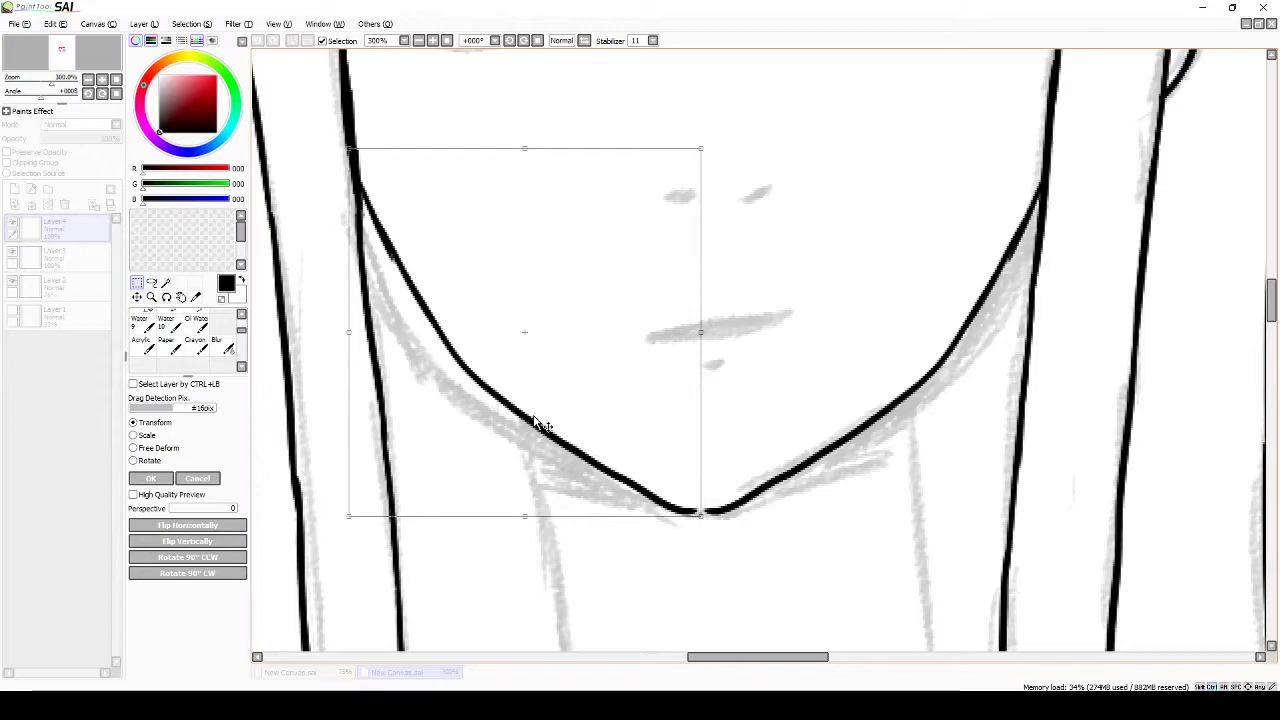
{"action": "key", "text": "Return"}
{"action": "key", "text": "ctrl+e"}
Step: Join the two jawline halves at the chin and ink the side lines of the neck below the jaw
{"action": "scroll", "coordinate": [629, 474], "scroll_direction": "down", "scroll_amount": 2}
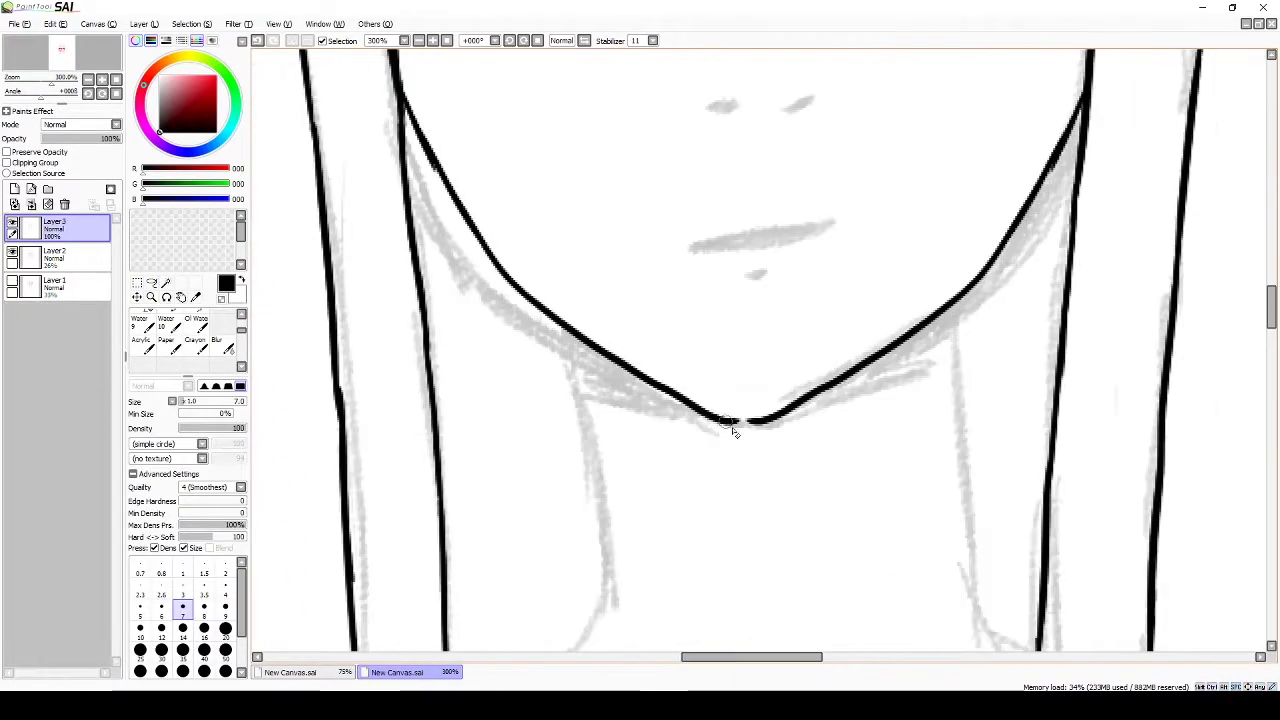
{"action": "key", "text": "b"}
{"action": "scroll", "coordinate": [700, 440], "scroll_direction": "up", "scroll_amount": 3}
{"action": "scroll", "coordinate": [766, 390], "scroll_direction": "down", "scroll_amount": 3}
{"action": "key", "text": "ctrl+z"}
Step: Ink both collarbones and the short shoulder segments beside the front locks
{"action": "scroll", "coordinate": [745, 438], "scroll_direction": "down", "scroll_amount": 2}
{"action": "left_click_drag", "start_coordinate": [725, 372], "coordinate": [754, 353]}
{"action": "scroll", "coordinate": [935, 319], "scroll_direction": "up", "scroll_amount": 1}
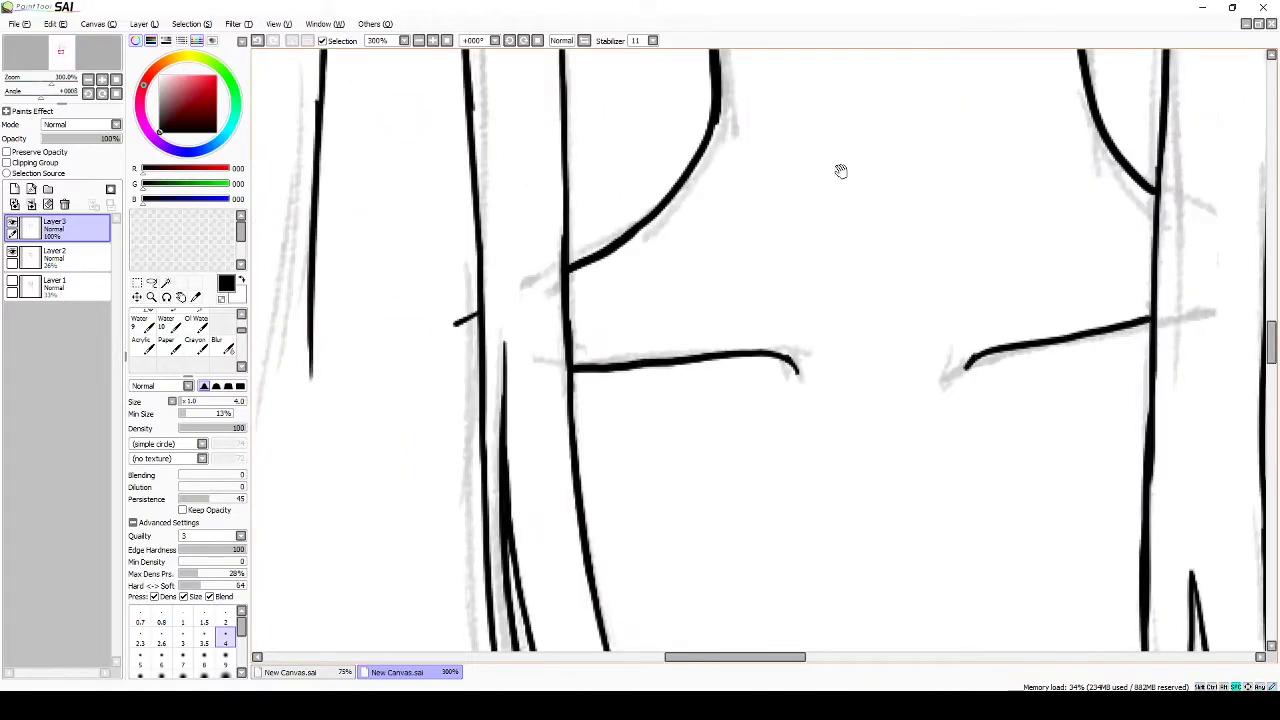
{"action": "scroll", "coordinate": [811, 480], "scroll_direction": "down", "scroll_amount": 2}
{"action": "scroll", "coordinate": [957, 366], "scroll_direction": "down", "scroll_amount": 3}
{"action": "scroll", "coordinate": [679, 465], "scroll_direction": "up", "scroll_amount": 5}
Step: Hide and show the sketch layer to check the inked line art
{"action": "scroll", "coordinate": [679, 465], "scroll_direction": "down", "scroll_amount": 2}
{"action": "left_click", "coordinate": [12, 251]}
{"action": "left_click", "coordinate": [12, 251]}
Step: Add a new layer above the line art for inking the eyes
{"action": "scroll", "coordinate": [668, 285], "scroll_direction": "up", "scroll_amount": 6}
{"action": "key", "text": "ctrl+shift+n"}
{"action": "left_click_drag", "start_coordinate": [830, 278], "coordinate": [562, 358]}
{"action": "key", "text": "ctrl+z"}
{"action": "left_click_drag", "start_coordinate": [817, 340], "coordinate": [588, 338]}
{"action": "key", "text": "ctrl+z"}
{"action": "key", "text": "ctrl+z"}
{"action": "mouse_move", "coordinate": [818, 338]}
{"action": "left_mouse_down"}
{"action": "mouse_move", "coordinate": [580, 338]}
{"action": "mouse_move", "coordinate": [623, 323]}
{"action": "mouse_move", "coordinate": [672, 495]}
{"action": "left_mouse_up"}
{"action": "scroll", "coordinate": [830, 502], "scroll_direction": "down", "scroll_amount": 5}
{"action": "scroll", "coordinate": [806, 486], "scroll_direction": "up", "scroll_amount": 3}
{"action": "key", "text": "ctrl+z"}
Step: Transform the two sketched eyes on Layer 2 so that they sit slightly closer together
{"action": "scroll", "coordinate": [686, 400], "scroll_direction": "down", "scroll_amount": 2}
{"action": "scroll", "coordinate": [680, 437], "scroll_direction": "down", "scroll_amount": 2}
{"action": "key", "text": "bracketleft"}
{"action": "left_click", "coordinate": [151, 282]}
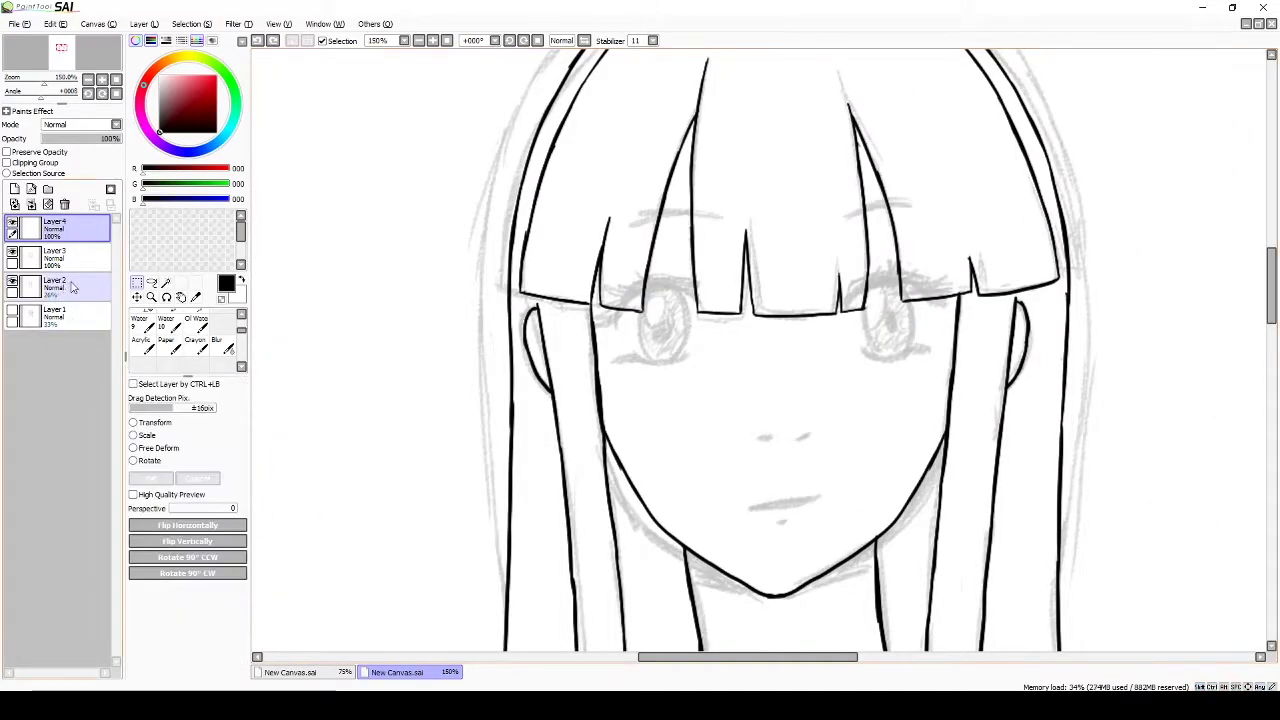
{"action": "left_click", "coordinate": [60, 285]}
{"action": "key", "text": "ctrl+t"}
{"action": "left_click_drag", "start_coordinate": [985, 320], "coordinate": [1020, 320]}
{"action": "key", "text": "Return"}
{"action": "mouse_move", "coordinate": [1040, 242]}
{"action": "left_mouse_down"}
{"action": "mouse_move", "coordinate": [990, 205]}
{"action": "mouse_move", "coordinate": [957, 413]}
{"action": "mouse_move", "coordinate": [887, 418]}
{"action": "left_mouse_up"}
{"action": "key", "text": "ctrl+t"}
{"action": "key", "text": "Return"}
{"action": "key", "text": "n"}
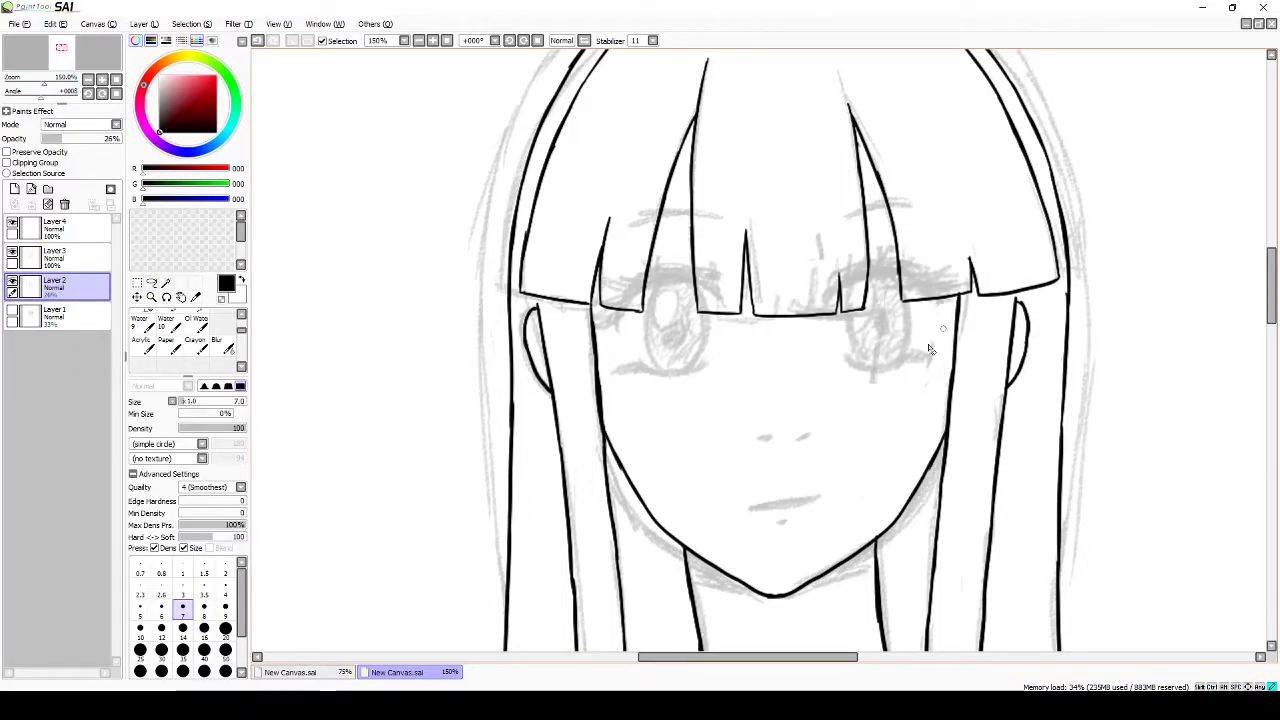
Step: On Layer 4, ink the arch of the left eye's upper lash line with a size 3 brush
{"action": "scroll", "coordinate": [846, 423], "scroll_direction": "down", "scroll_amount": 3}
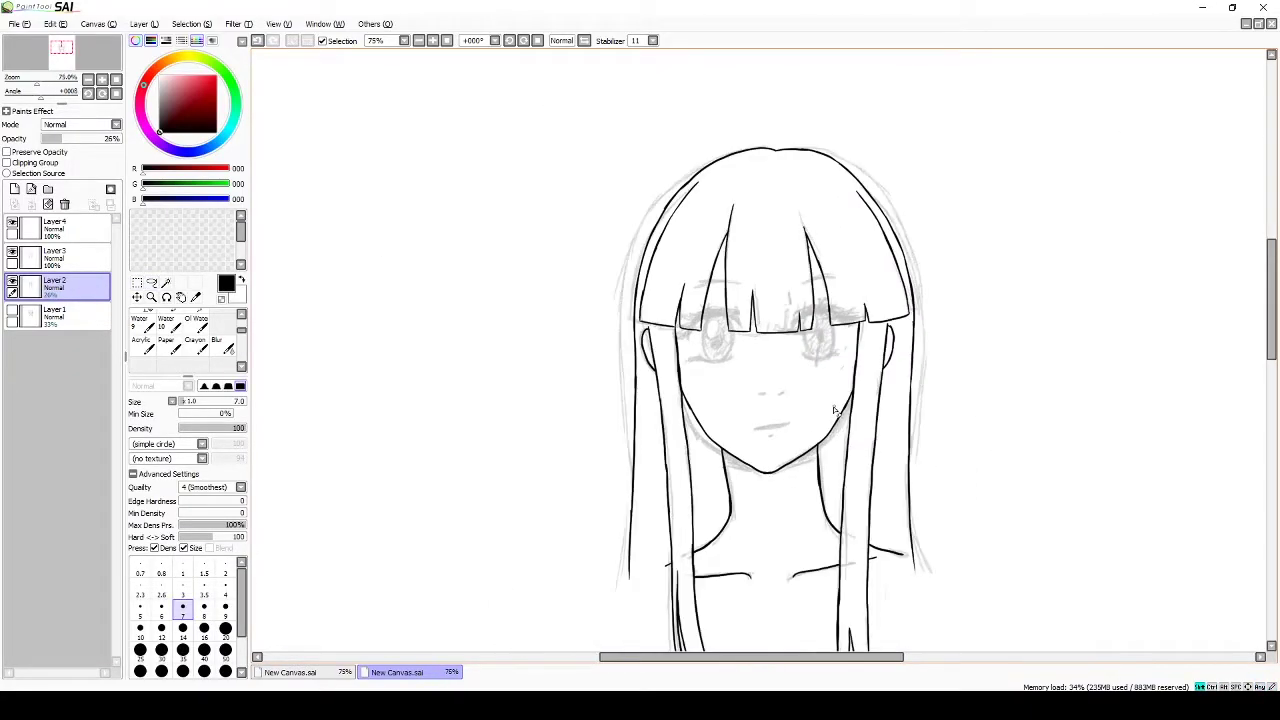
{"action": "scroll", "coordinate": [836, 410], "scroll_direction": "up", "scroll_amount": 1}
{"action": "scroll", "coordinate": [835, 430], "scroll_direction": "up", "scroll_amount": 4}
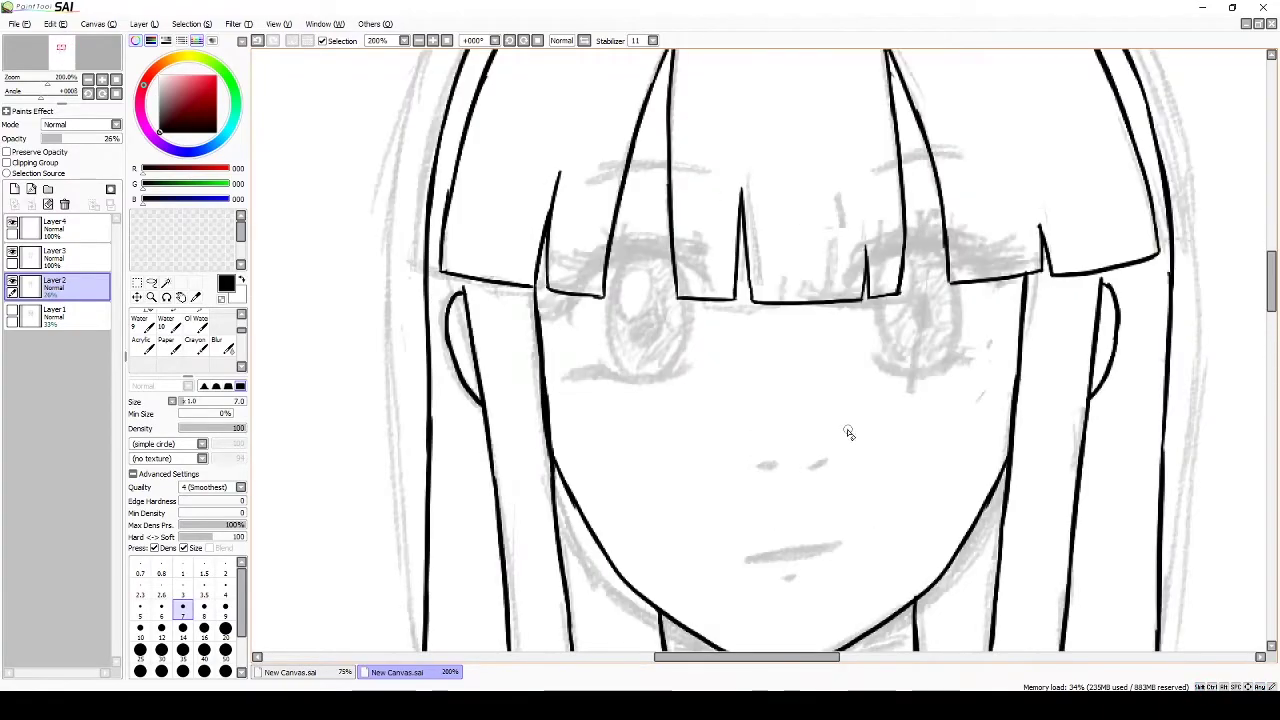
{"action": "key", "text": "b"}
{"action": "left_click", "coordinate": [55, 228]}
{"action": "mouse_move", "coordinate": [887, 355]}
{"action": "left_mouse_down"}
{"action": "mouse_move", "coordinate": [780, 240]}
{"action": "mouse_move", "coordinate": [655, 442]}
{"action": "left_mouse_up"}
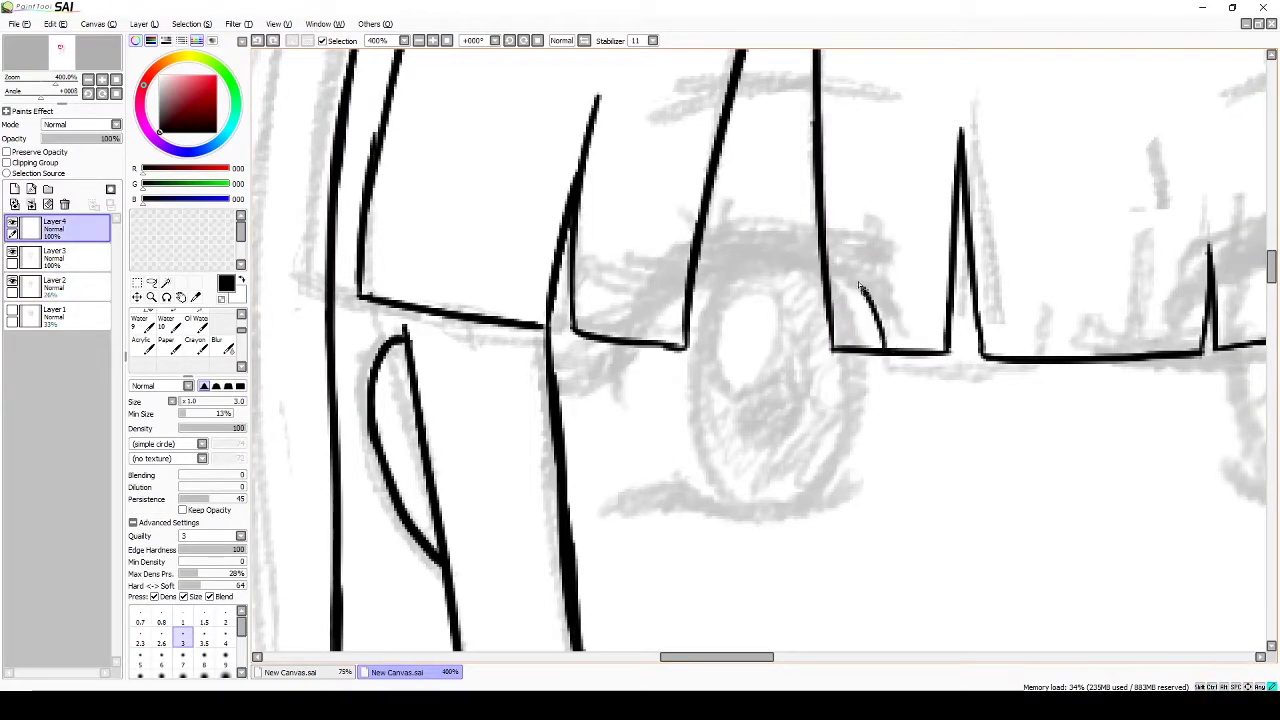
{"action": "left_click_drag", "start_coordinate": [735, 440], "coordinate": [695, 370]}
{"action": "mouse_move", "coordinate": [600, 425]}
{"action": "left_mouse_down"}
{"action": "mouse_move", "coordinate": [740, 410]}
{"action": "mouse_move", "coordinate": [666, 370]}
{"action": "mouse_move", "coordinate": [780, 283]}
{"action": "left_mouse_up"}
{"action": "key", "text": "ctrl+z"}
Step: Outline the left eye's upper lash band with its pointed outer corner and fill the band with black
{"action": "scroll", "coordinate": [740, 410], "scroll_direction": "up", "scroll_amount": 2}
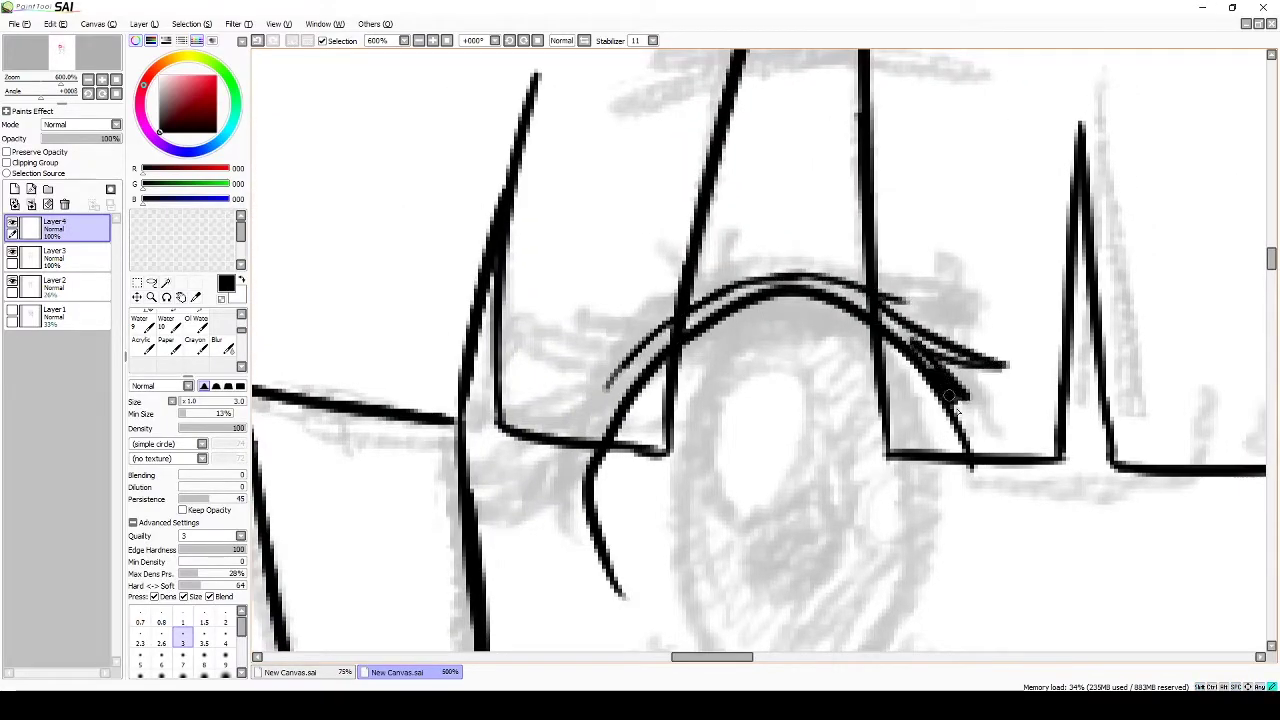
{"action": "left_click_drag", "start_coordinate": [940, 380], "coordinate": [968, 455]}
{"action": "left_click_drag", "start_coordinate": [607, 382], "coordinate": [687, 302]}
{"action": "left_click_drag", "start_coordinate": [681, 487], "coordinate": [694, 505]}
{"action": "key", "text": "g"}
{"action": "left_click", "coordinate": [650, 400]}
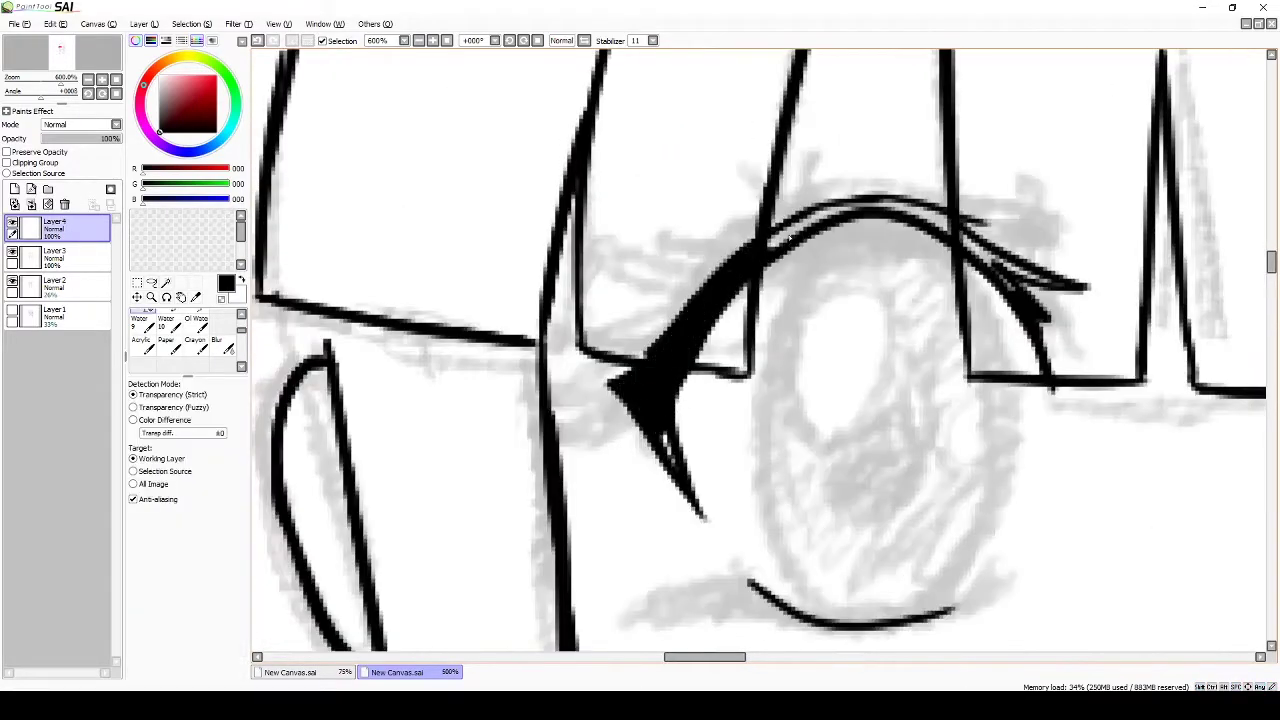
Step: Add pointed lashes along the left eye's upper lid and thicken its lower lid line
{"action": "key", "text": "n"}
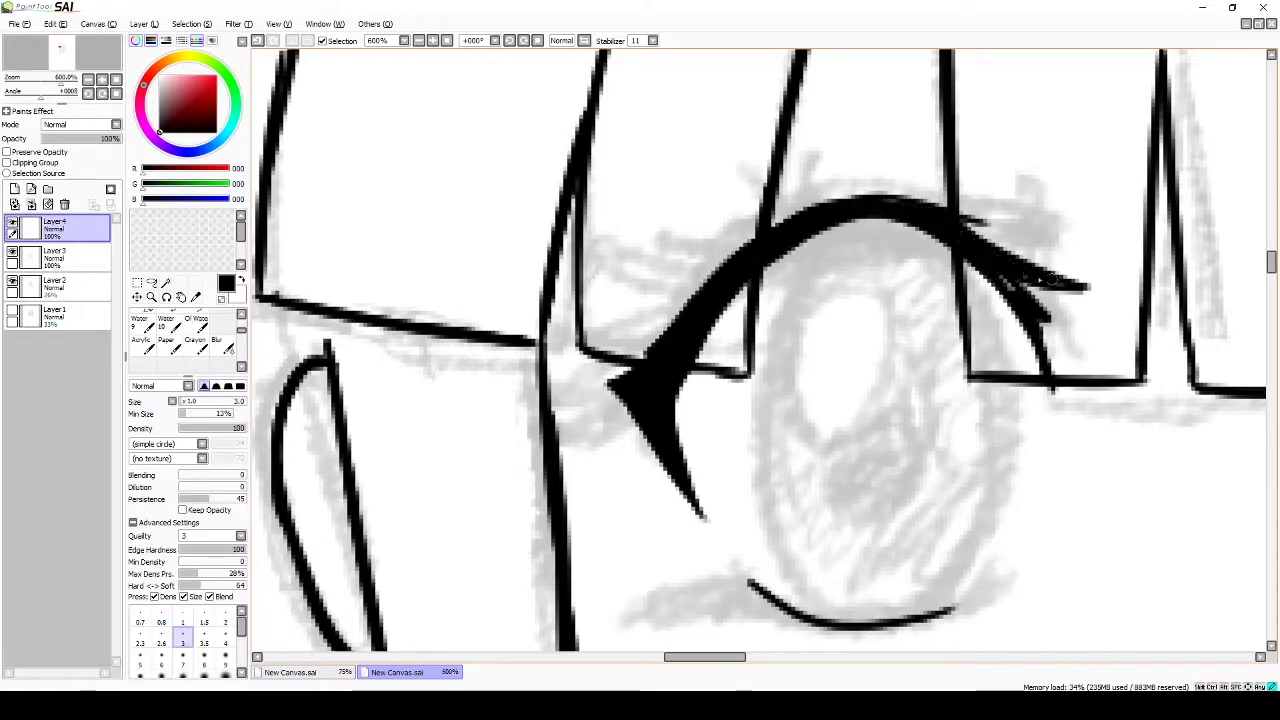
{"action": "left_click_drag", "start_coordinate": [763, 590], "coordinate": [658, 390]}
{"action": "left_click_drag", "start_coordinate": [737, 412], "coordinate": [847, 632]}
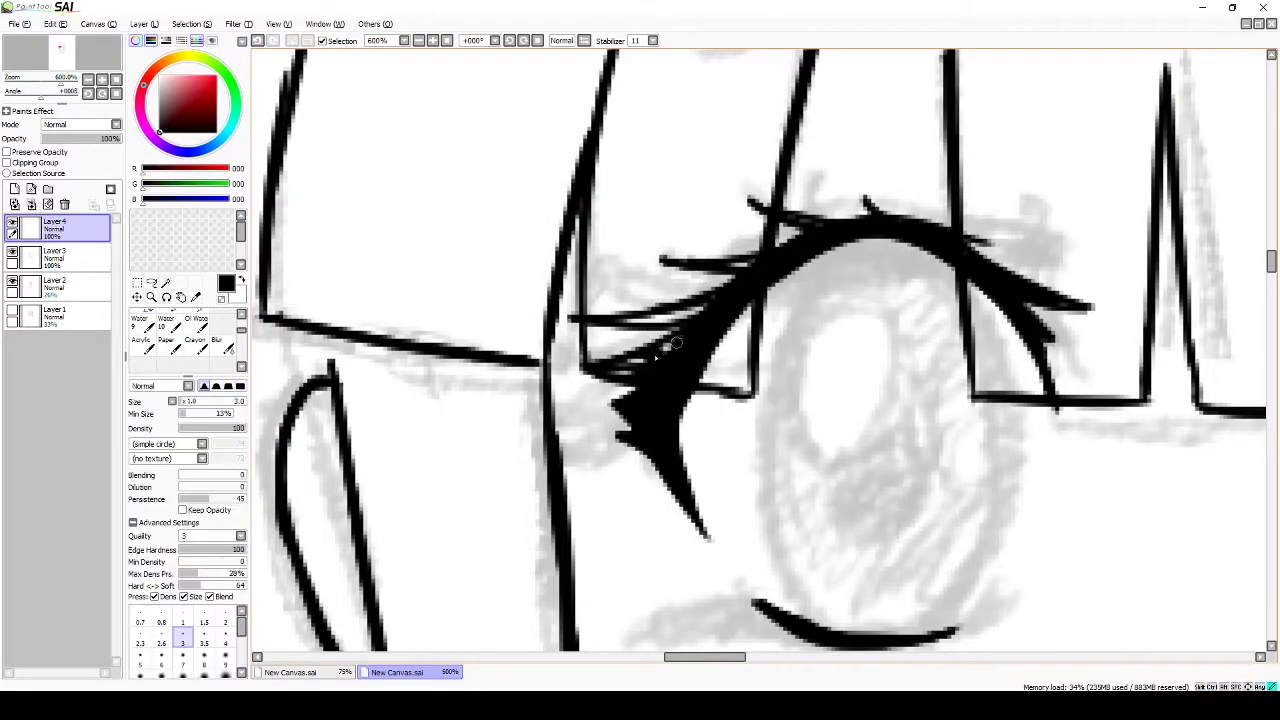
{"action": "key", "text": "ctrl+z"}
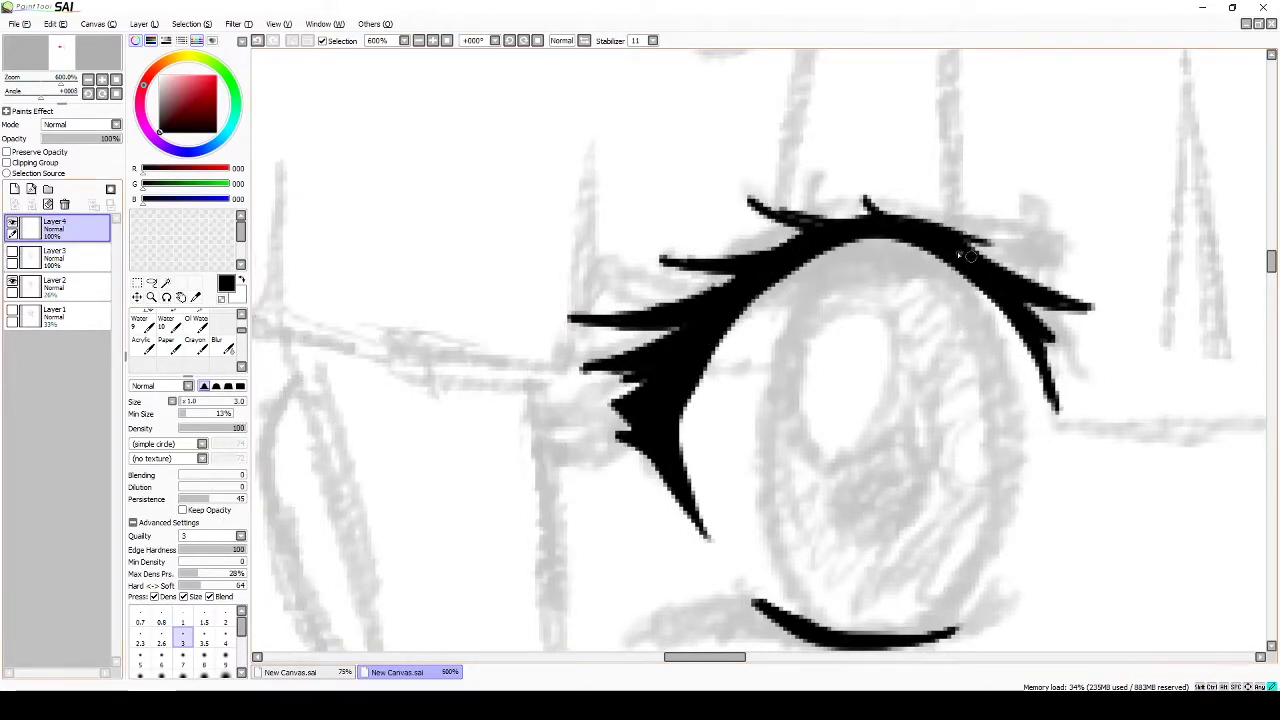
Step: Thicken the left eye's upper lash band with black and ink a thin crease line above it
{"action": "mouse_move", "coordinate": [764, 255]}
{"action": "left_mouse_down"}
{"action": "mouse_move", "coordinate": [757, 234]}
{"action": "mouse_move", "coordinate": [664, 288]}
{"action": "mouse_move", "coordinate": [780, 228]}
{"action": "mouse_move", "coordinate": [876, 250]}
{"action": "left_mouse_up"}
{"action": "scroll", "coordinate": [651, 275], "scroll_direction": "down", "scroll_amount": 5}
{"action": "scroll", "coordinate": [648, 326], "scroll_direction": "up", "scroll_amount": 4}
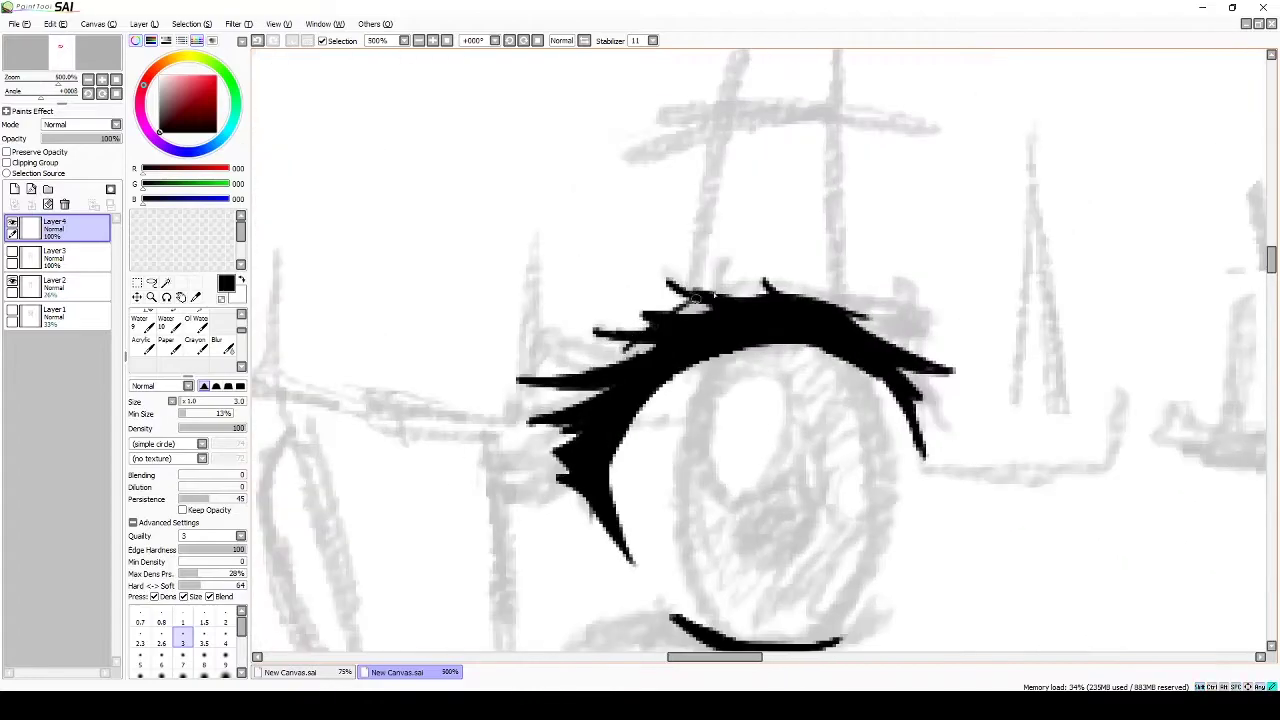
{"action": "scroll", "coordinate": [873, 355], "scroll_direction": "down", "scroll_amount": 3}
{"action": "scroll", "coordinate": [700, 320], "scroll_direction": "up", "scroll_amount": 3}
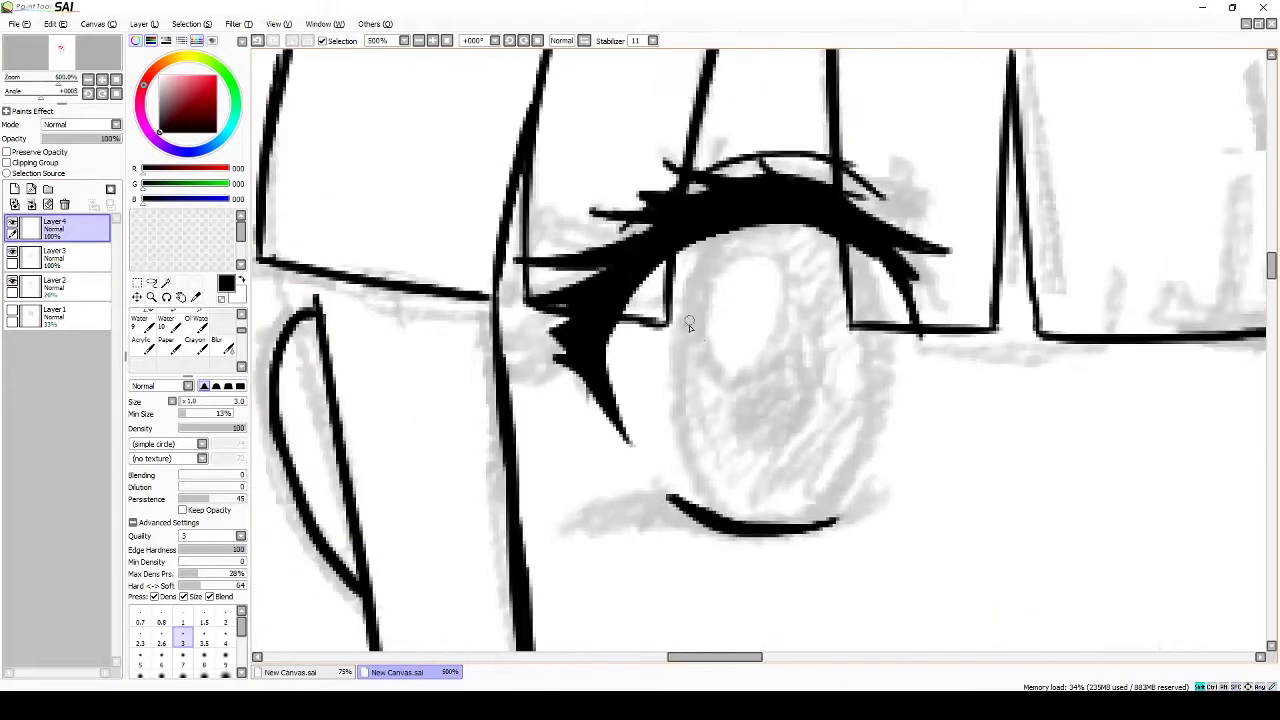
Step: Lasso the inked left eye, copy it to a new layer and flip the copy horizontally
{"action": "scroll", "coordinate": [678, 299], "scroll_direction": "down", "scroll_amount": 2}
{"action": "key", "text": "a"}
{"action": "left_click_drag", "start_coordinate": [650, 300], "coordinate": [655, 465]}
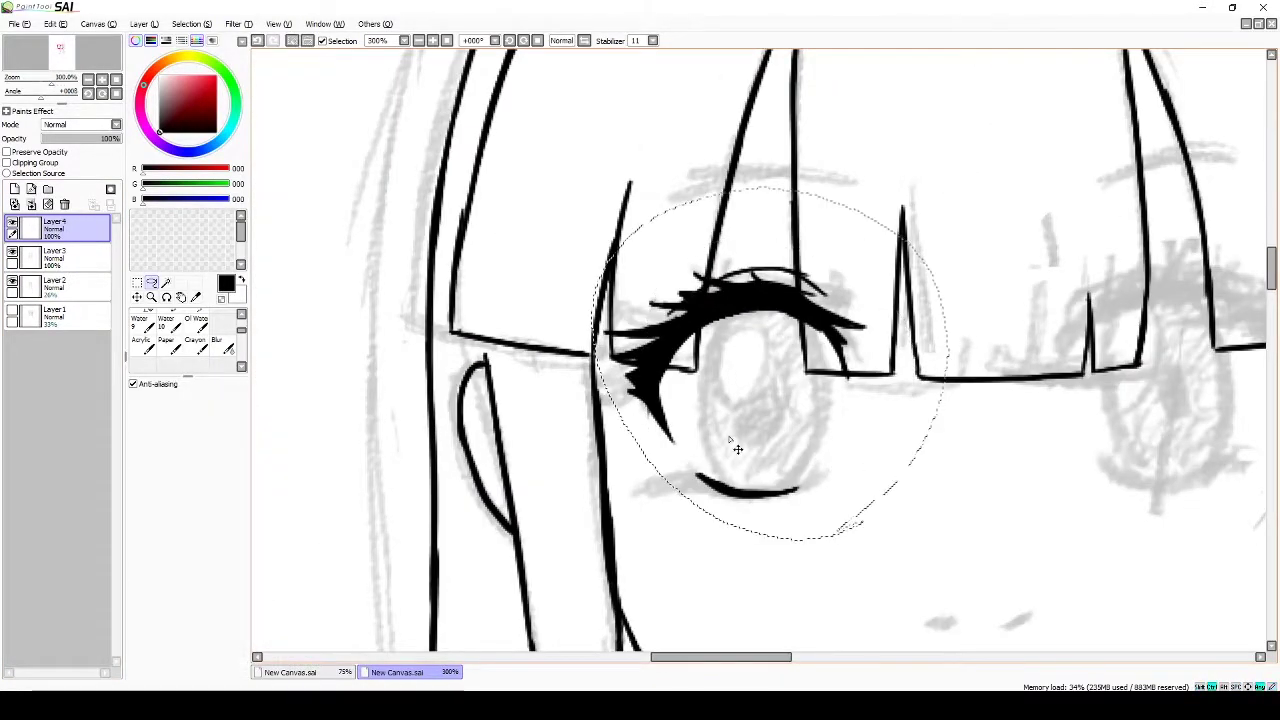
{"action": "key", "text": "ctrl+c"}
{"action": "key", "text": "ctrl+v"}
{"action": "key", "text": "ctrl+t"}
{"action": "left_click", "coordinate": [187, 525]}
Step: Place the mirrored lashes over the sketched right eye and check the placement with the sketch layer hidden and shown
{"action": "scroll", "coordinate": [760, 400], "scroll_direction": "up", "scroll_amount": 1}
{"action": "mouse_move", "coordinate": [760, 400]}
{"action": "left_mouse_down"}
{"action": "mouse_move", "coordinate": [900, 363]}
{"action": "mouse_move", "coordinate": [914, 371]}
{"action": "left_mouse_up"}
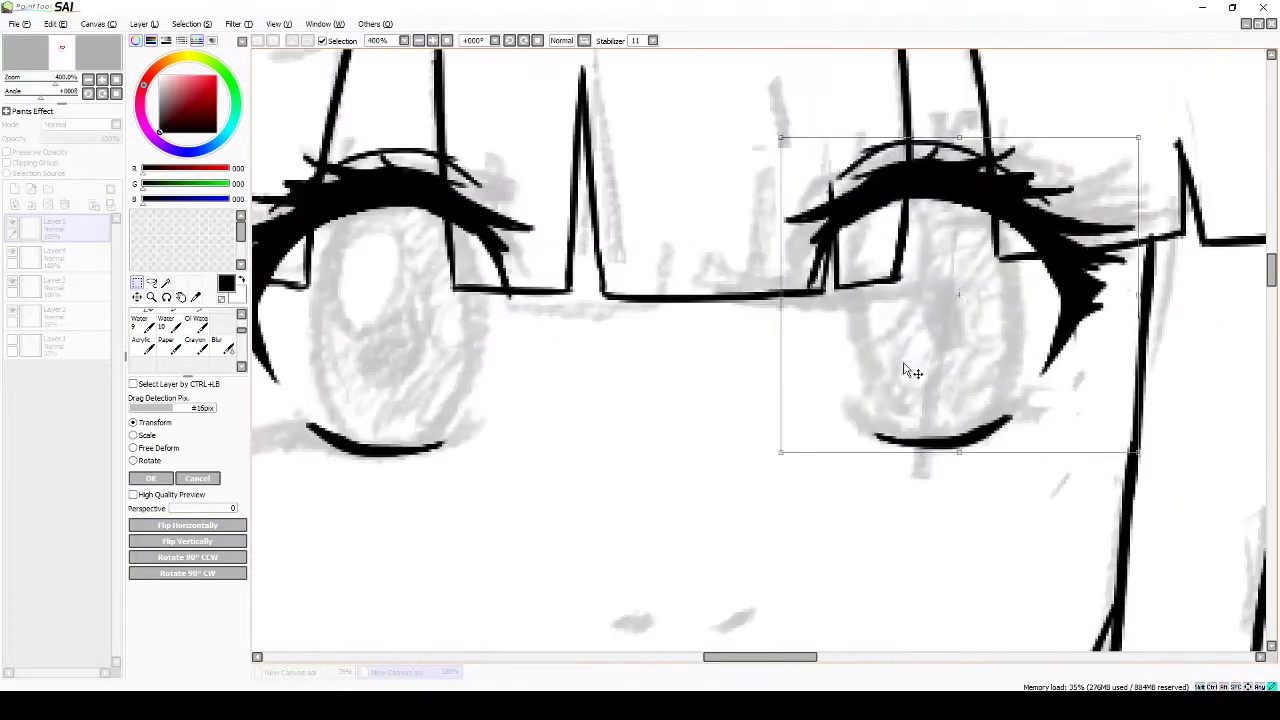
{"action": "key", "text": "Return"}
{"action": "scroll", "coordinate": [912, 367], "scroll_direction": "down", "scroll_amount": 4}
{"action": "left_click", "coordinate": [12, 311]}
{"action": "left_click", "coordinate": [12, 311]}
{"action": "scroll", "coordinate": [683, 263], "scroll_direction": "up", "scroll_amount": 4}
Step: Ink the visible parts of both eyebrows in the gaps between the fringe sections
{"action": "key", "text": "n"}
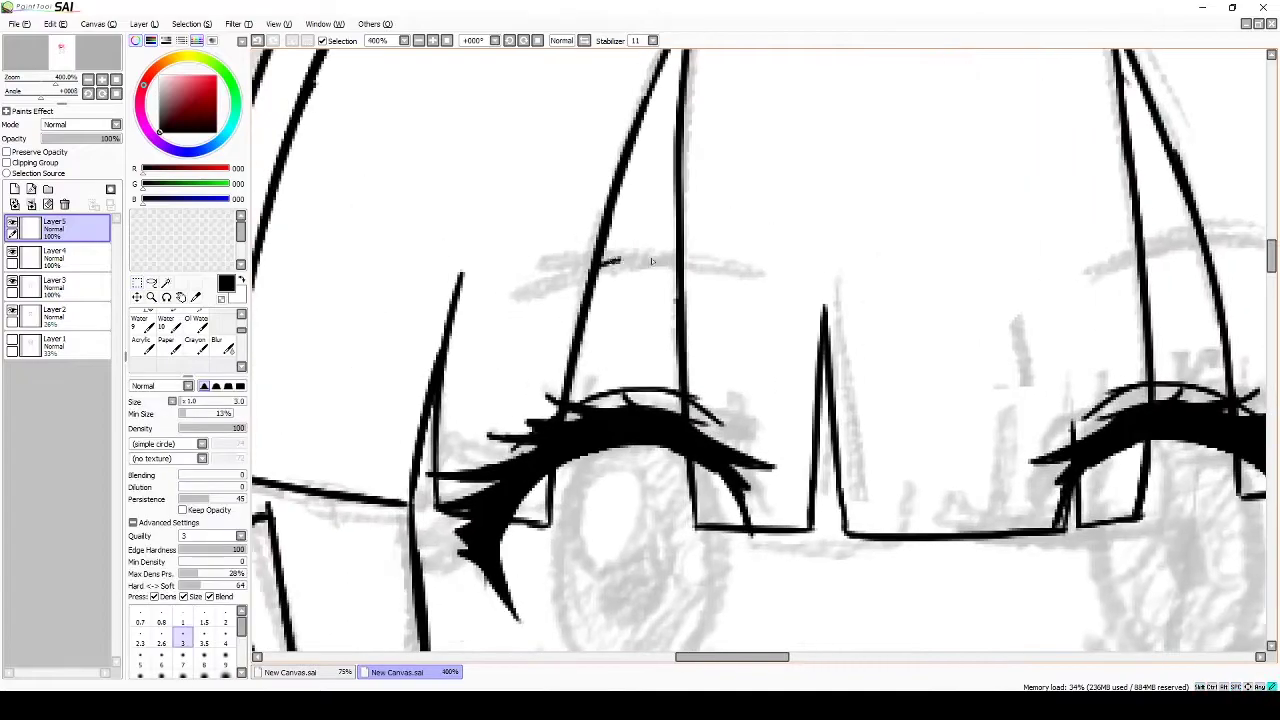
{"action": "left_click_drag", "start_coordinate": [1127, 237], "coordinate": [937, 247]}
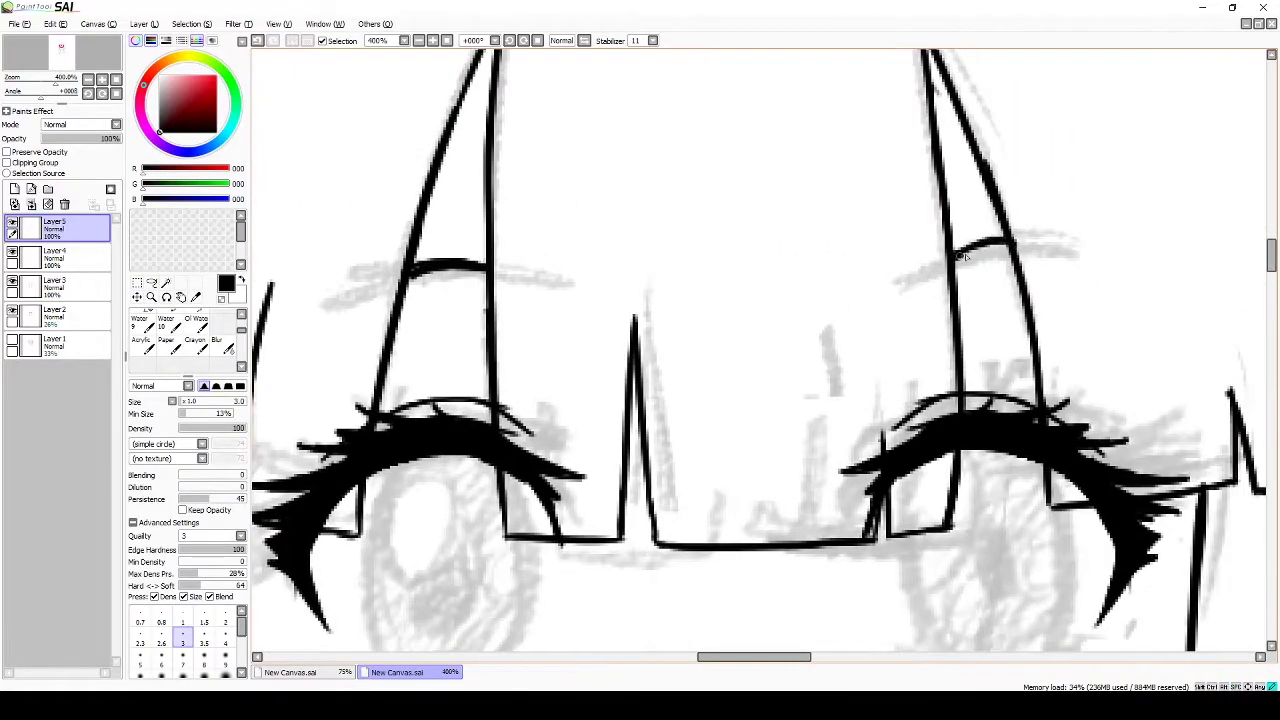
{"action": "left_click_drag", "start_coordinate": [355, 357], "coordinate": [514, 320]}
Step: Ink the left eye's iris outline with a large oval highlight and a pupil outline inside it
{"action": "scroll", "coordinate": [630, 228], "scroll_direction": "up", "scroll_amount": 1}
{"action": "left_click_drag", "start_coordinate": [640, 330], "coordinate": [650, 270]}
{"action": "left_click_drag", "start_coordinate": [590, 168], "coordinate": [545, 460]}
{"action": "key", "text": "ctrl+z"}
{"action": "left_click_drag", "start_coordinate": [578, 284], "coordinate": [575, 505]}
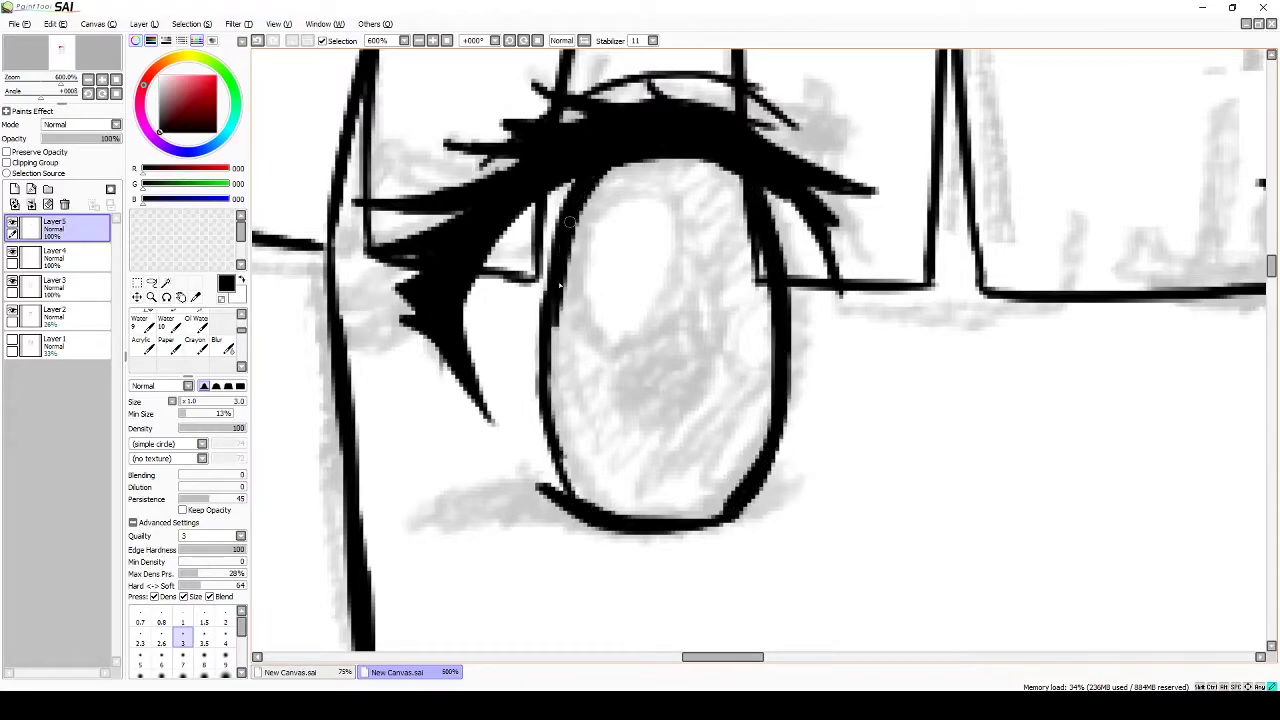
{"action": "left_click_drag", "start_coordinate": [625, 282], "coordinate": [628, 309]}
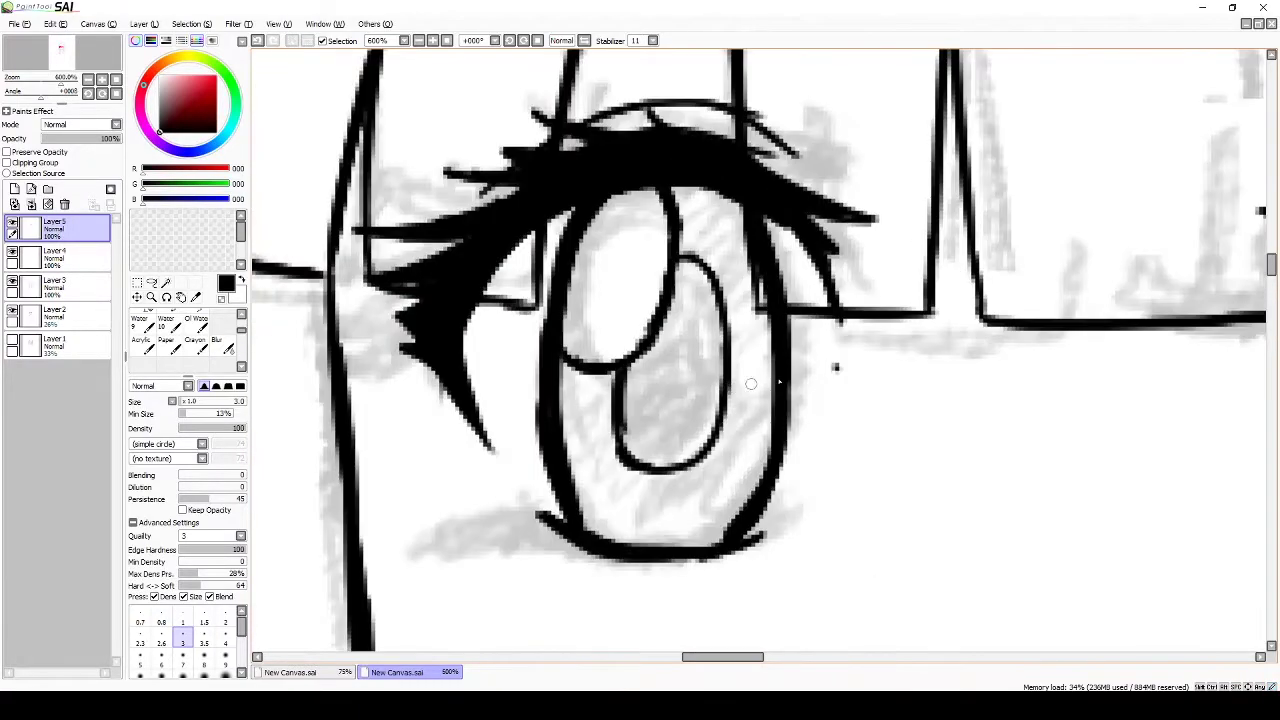
Step: Fill the left eye's pupil with black and add a small round highlight on its right side
{"action": "key", "text": "g"}
{"action": "left_click", "coordinate": [668, 400]}
{"action": "left_click_drag", "start_coordinate": [650, 478], "coordinate": [720, 363]}
{"action": "key", "text": "n"}
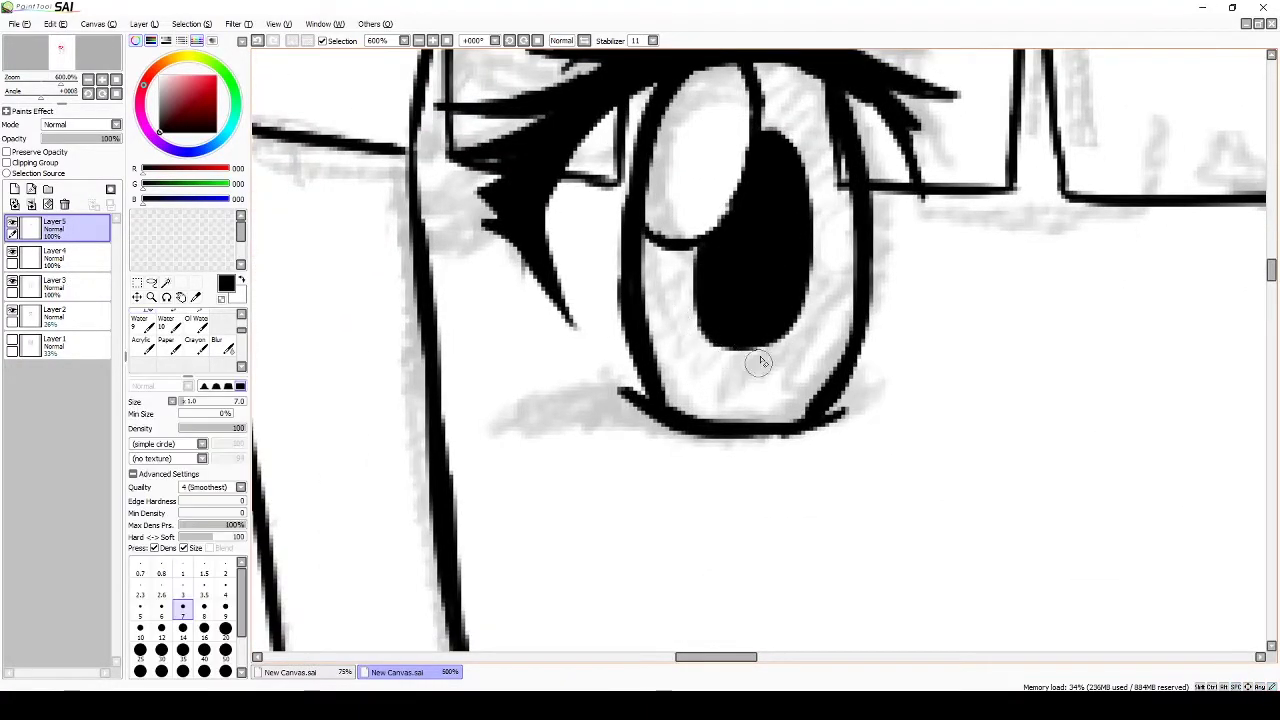
{"action": "scroll", "coordinate": [750, 371], "scroll_direction": "up", "scroll_amount": 1}
{"action": "key", "text": "b"}
{"action": "left_click_drag", "start_coordinate": [748, 238], "coordinate": [762, 236]}
Step: Ink both curved sides of the right eye's iris between the upper lashes and the lower lid
{"action": "scroll", "coordinate": [757, 327], "scroll_direction": "down", "scroll_amount": 2}
{"action": "left_click_drag", "start_coordinate": [757, 327], "coordinate": [600, 330]}
{"action": "scroll", "coordinate": [731, 551], "scroll_direction": "up", "scroll_amount": 1}
{"action": "left_click_drag", "start_coordinate": [714, 232], "coordinate": [740, 550]}
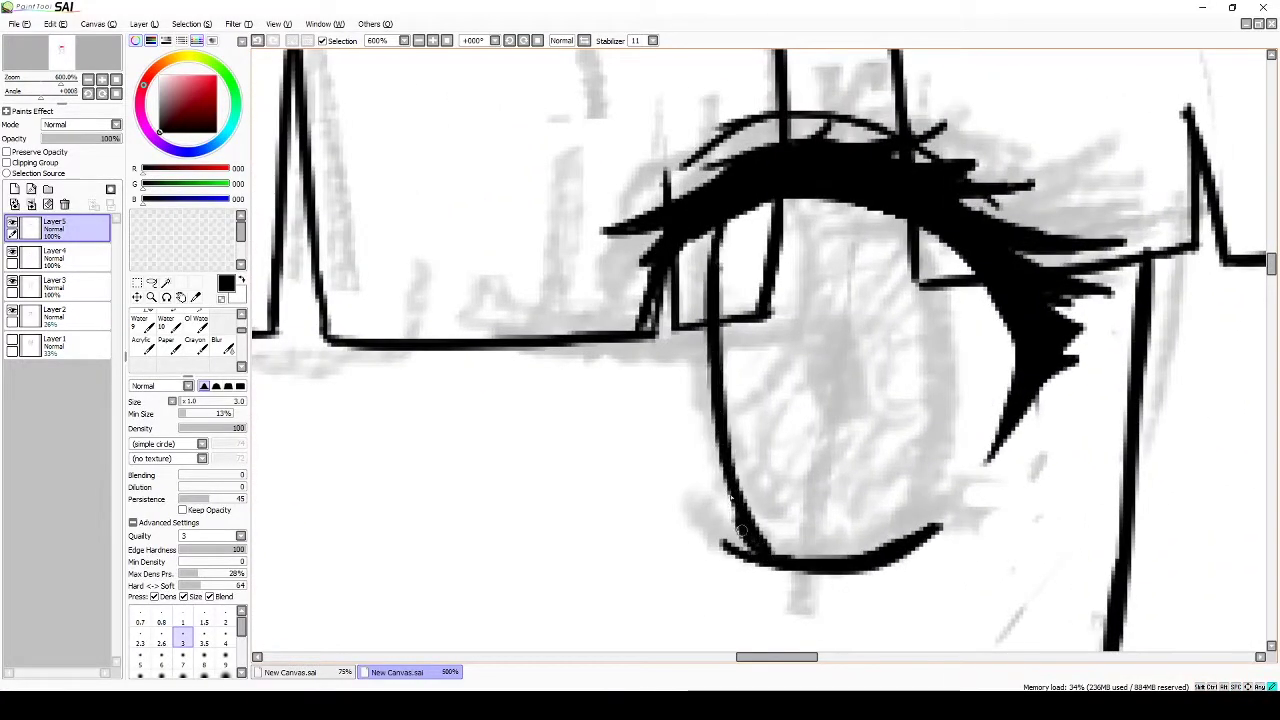
{"action": "scroll", "coordinate": [750, 300], "scroll_direction": "down", "scroll_amount": 2}
{"action": "scroll", "coordinate": [766, 264], "scroll_direction": "up", "scroll_amount": 1}
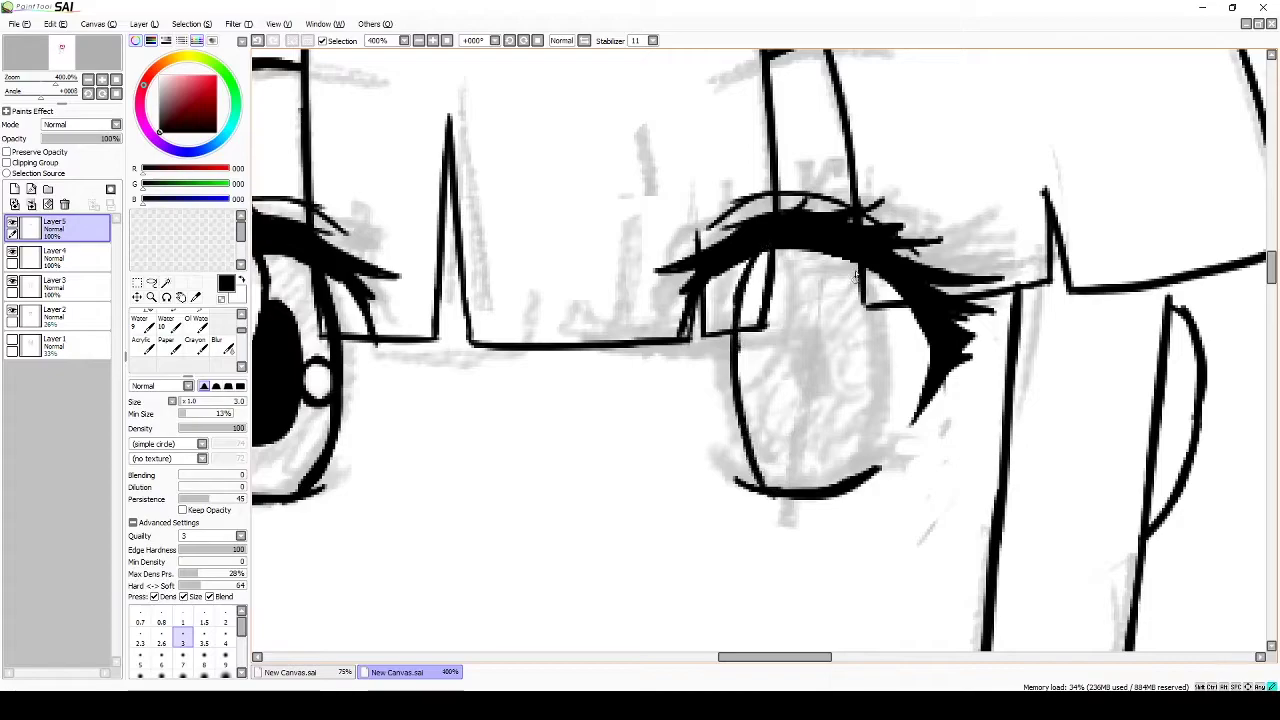
{"action": "scroll", "coordinate": [868, 478], "scroll_direction": "down", "scroll_amount": 2}
{"action": "scroll", "coordinate": [772, 247], "scroll_direction": "up", "scroll_amount": 3}
Step: Ink a large oval highlight in the upper left part of the right eye's iris, hanging from the upper lashes
{"action": "left_click_drag", "start_coordinate": [751, 156], "coordinate": [708, 400]}
{"action": "scroll", "coordinate": [690, 405], "scroll_direction": "down", "scroll_amount": 3}
{"action": "key", "text": "ctrl+z"}
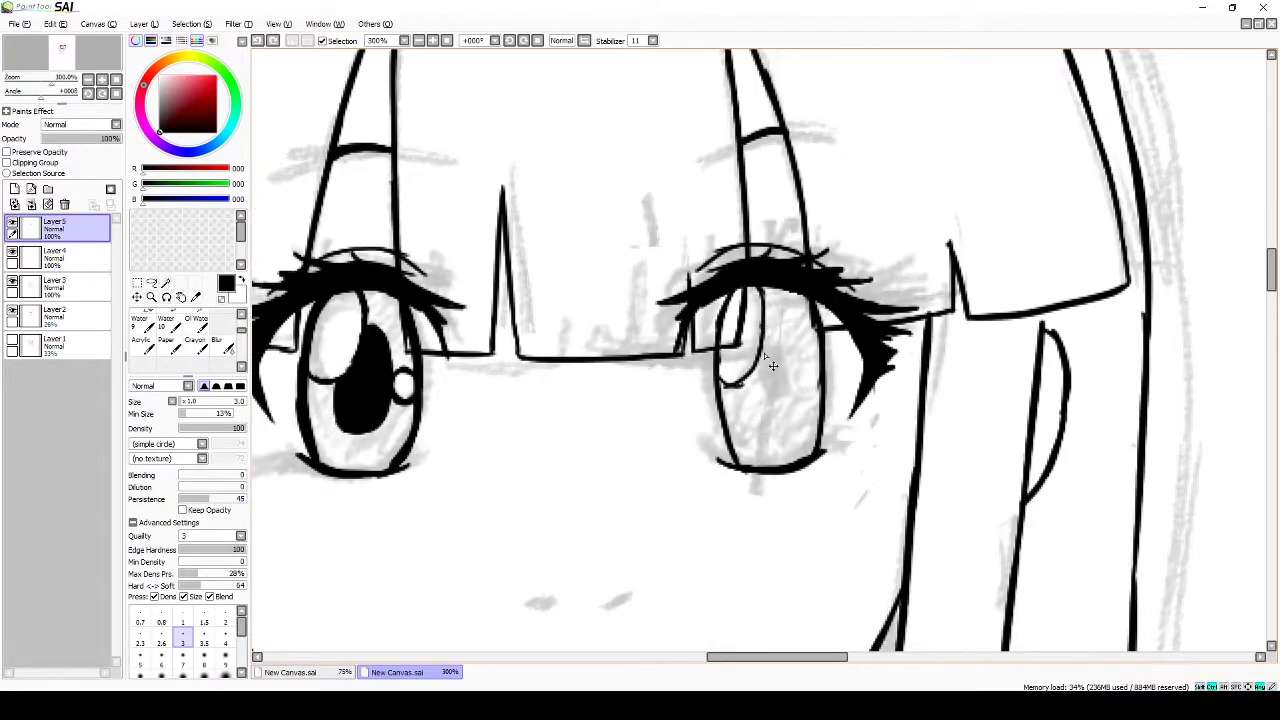
{"action": "scroll", "coordinate": [751, 380], "scroll_direction": "down", "scroll_amount": 2}
{"action": "scroll", "coordinate": [757, 430], "scroll_direction": "up", "scroll_amount": 4}
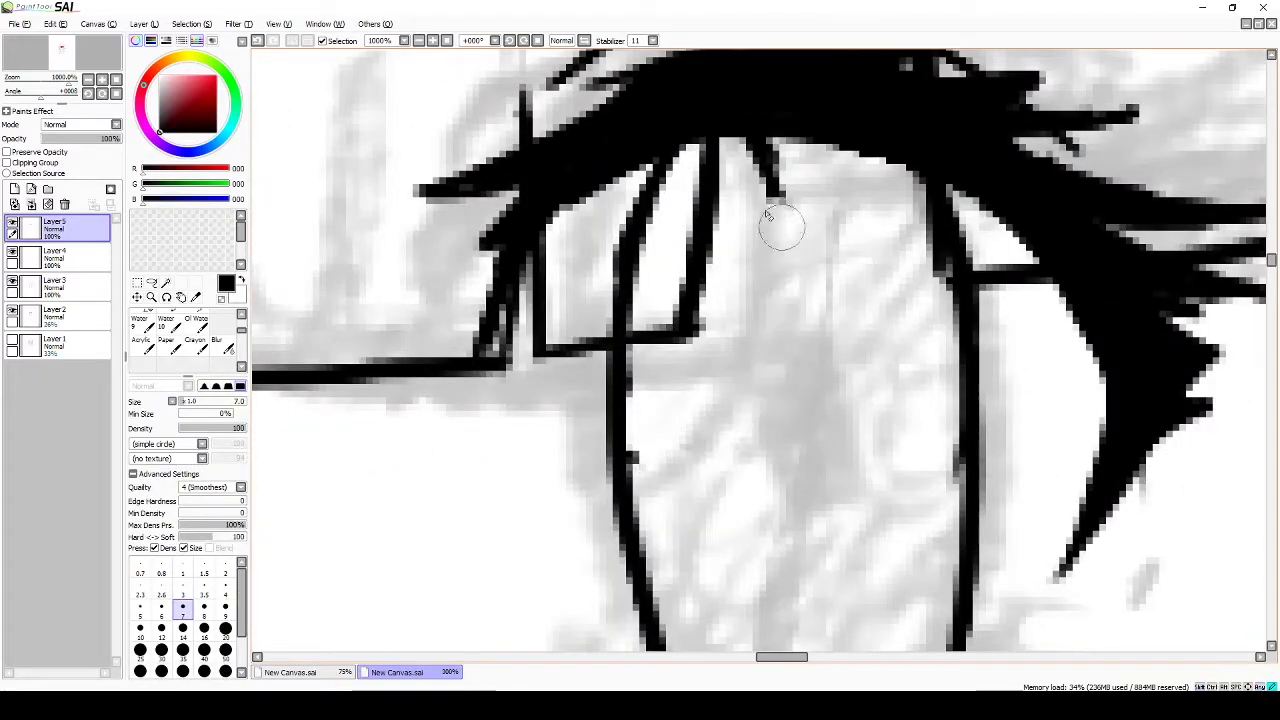
{"action": "left_click_drag", "start_coordinate": [760, 145], "coordinate": [728, 445]}
{"action": "scroll", "coordinate": [716, 318], "scroll_direction": "down", "scroll_amount": 3}
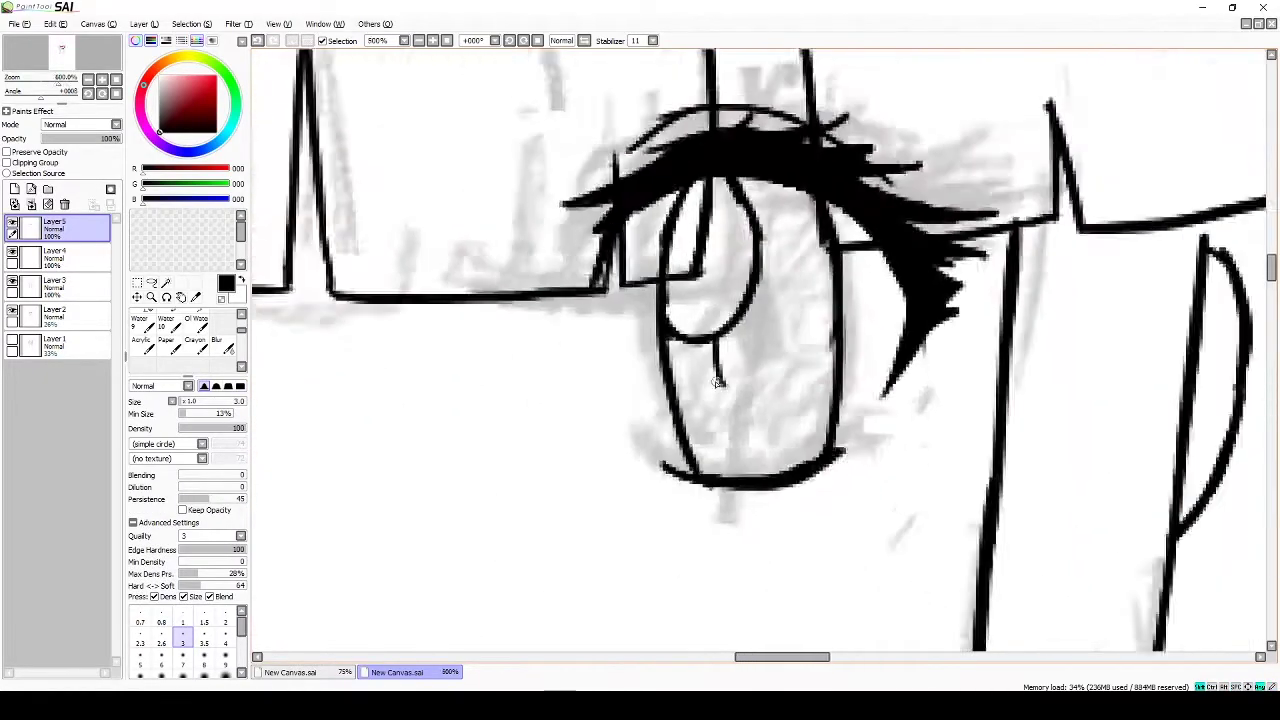
Step: Outline the right eye's oval pupil beside and below the large highlight and fill it with black
{"action": "scroll", "coordinate": [785, 345], "scroll_direction": "up", "scroll_amount": 3}
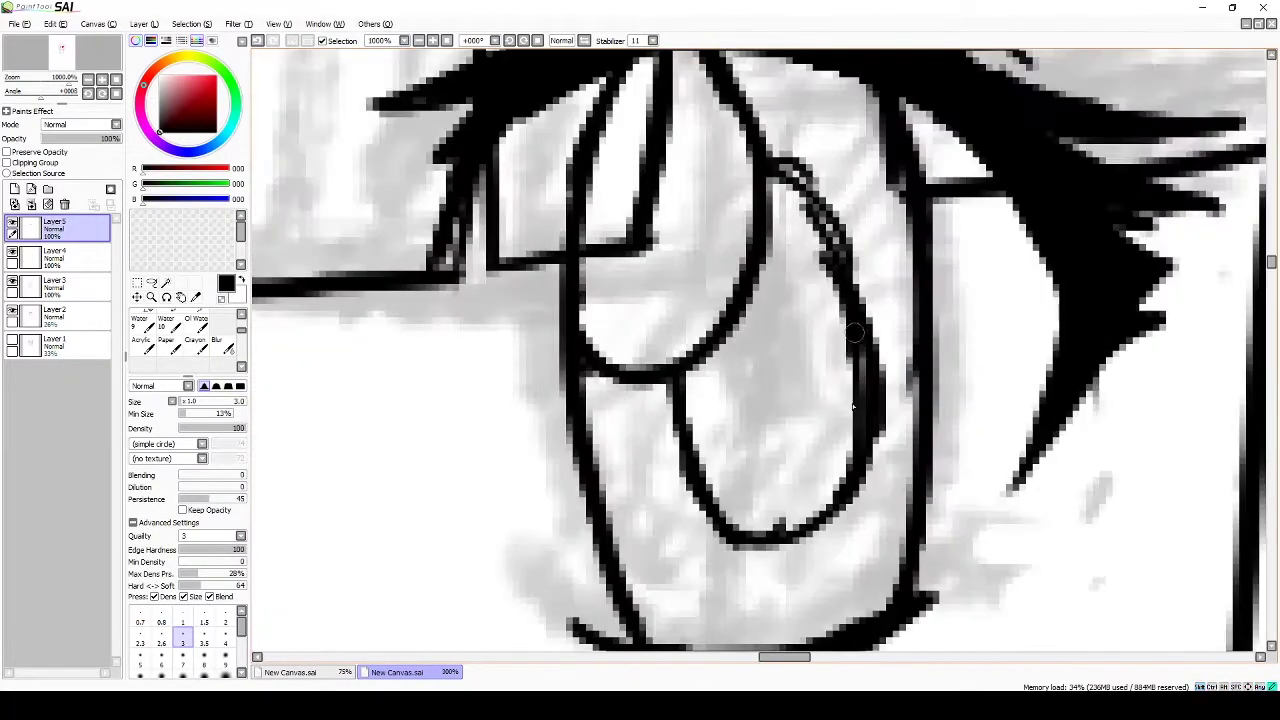
{"action": "key", "text": "f"}
{"action": "left_click", "coordinate": [798, 315]}
{"action": "key", "text": "n"}
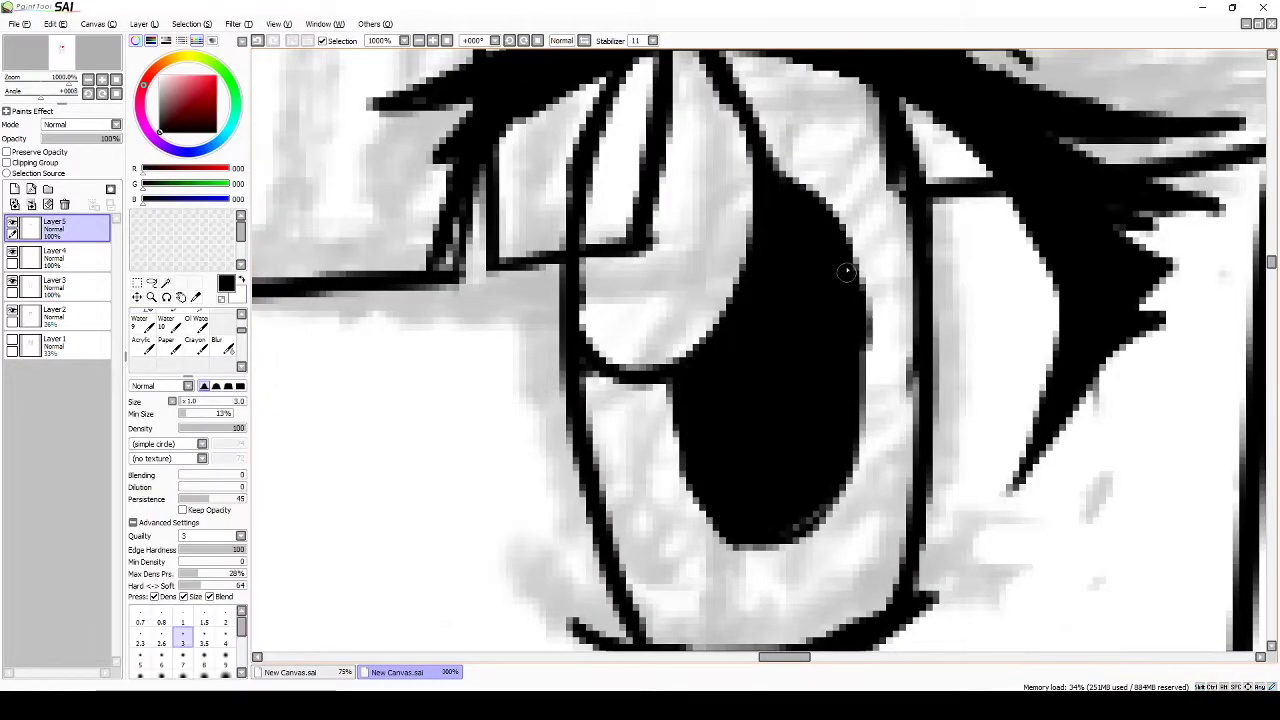
Step: Ink a small oval highlight between the right eye's pupil and the right side of its iris
{"action": "scroll", "coordinate": [805, 513], "scroll_direction": "down", "scroll_amount": 4}
{"action": "scroll", "coordinate": [809, 400], "scroll_direction": "up", "scroll_amount": 5}
{"action": "mouse_move", "coordinate": [778, 395]}
{"action": "left_mouse_down"}
{"action": "mouse_move", "coordinate": [842, 348]}
{"action": "mouse_move", "coordinate": [815, 480]}
{"action": "left_mouse_up"}
{"action": "scroll", "coordinate": [788, 430], "scroll_direction": "down", "scroll_amount": 5}
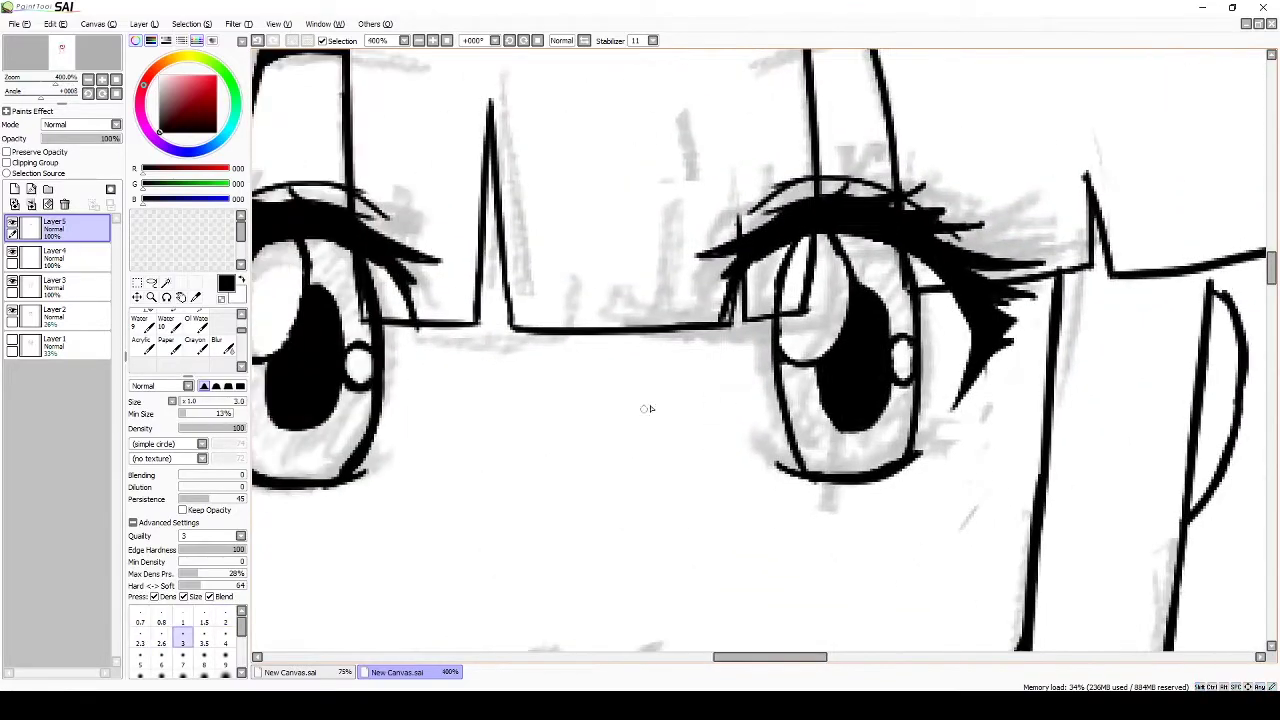
Step: Thicken both sides of the right eye's iris outline using a brush size of 2.6
{"action": "scroll", "coordinate": [694, 286], "scroll_direction": "up", "scroll_amount": 4}
{"action": "mouse_move", "coordinate": [661, 668]}
{"action": "left_mouse_down"}
{"action": "mouse_move", "coordinate": [640, 485]}
{"action": "mouse_move", "coordinate": [555, 585]}
{"action": "mouse_move", "coordinate": [600, 500]}
{"action": "left_mouse_up"}
{"action": "left_click_drag", "start_coordinate": [845, 300], "coordinate": [853, 558]}
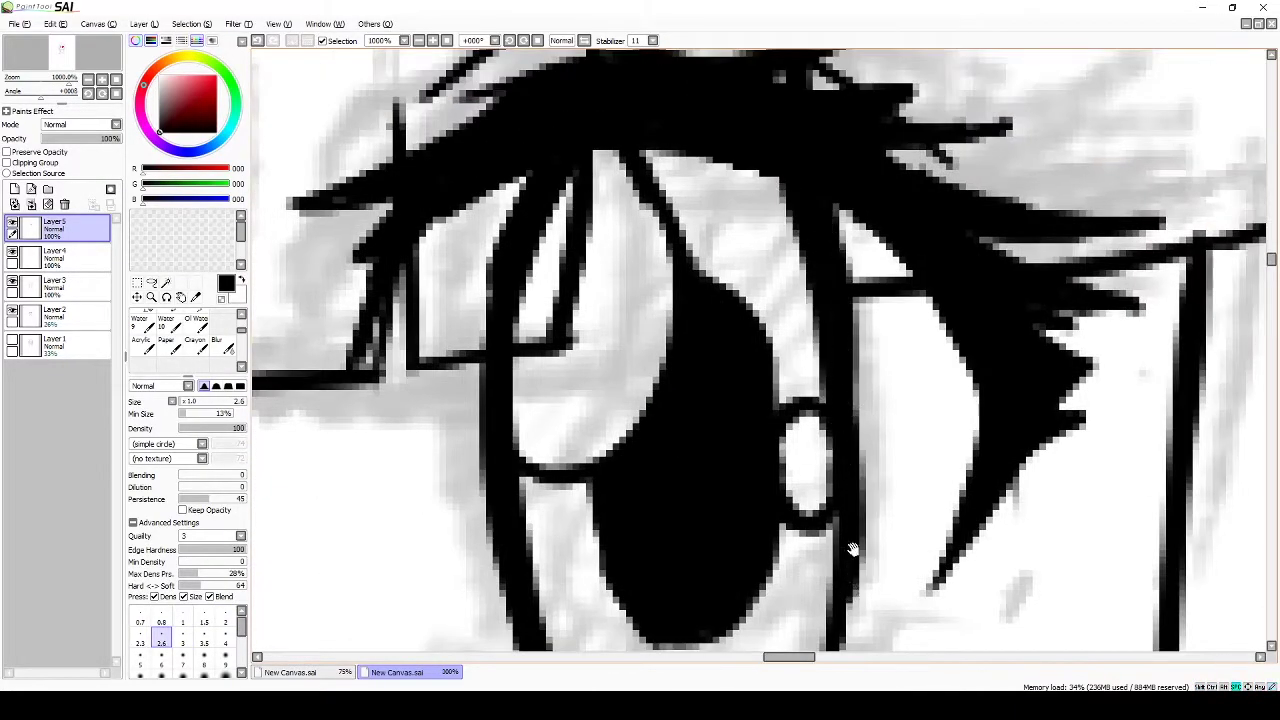
{"action": "scroll", "coordinate": [853, 558], "scroll_direction": "down", "scroll_amount": 3}
{"action": "scroll", "coordinate": [603, 532], "scroll_direction": "up", "scroll_amount": 2}
{"action": "key", "text": "e"}
{"action": "key", "text": "b"}
Step: Ink the two nostril marks, the curved mouth and the short line under the lip, and hide the Layer 2 sketch
{"action": "scroll", "coordinate": [757, 286], "scroll_direction": "down", "scroll_amount": 4}
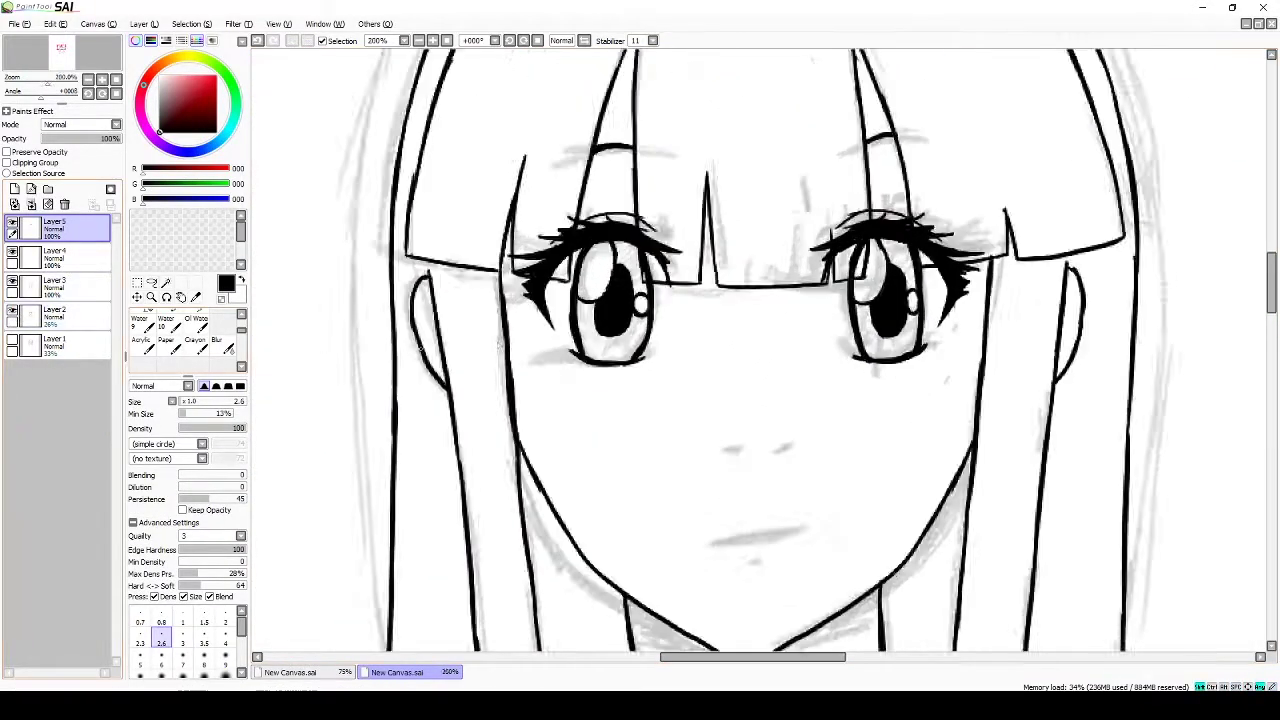
{"action": "scroll", "coordinate": [651, 290], "scroll_direction": "up", "scroll_amount": 4}
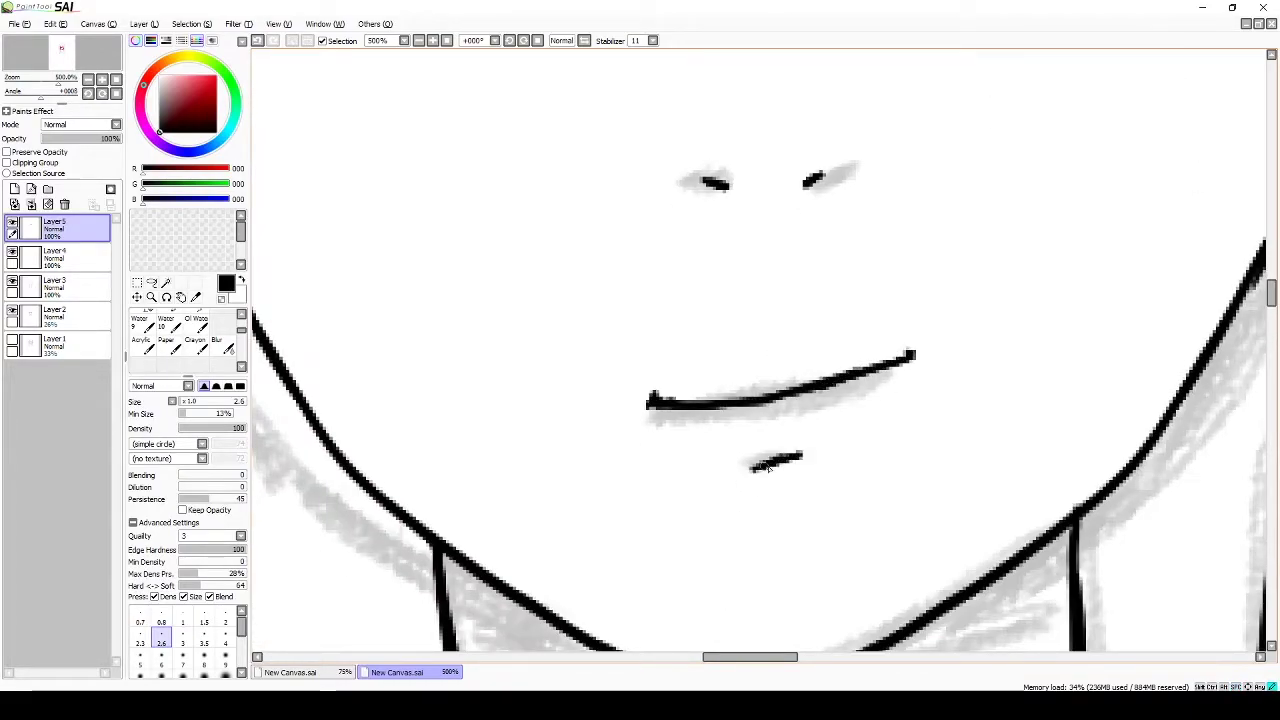
{"action": "scroll", "coordinate": [762, 467], "scroll_direction": "down", "scroll_amount": 6}
{"action": "scroll", "coordinate": [614, 323], "scroll_direction": "up", "scroll_amount": 1}
{"action": "scroll", "coordinate": [614, 323], "scroll_direction": "down", "scroll_amount": 1}
Step: Try a small handwritten signature beside the hair on the right and erase it with a size 14 eraser
{"action": "scroll", "coordinate": [938, 371], "scroll_direction": "up", "scroll_amount": 2}
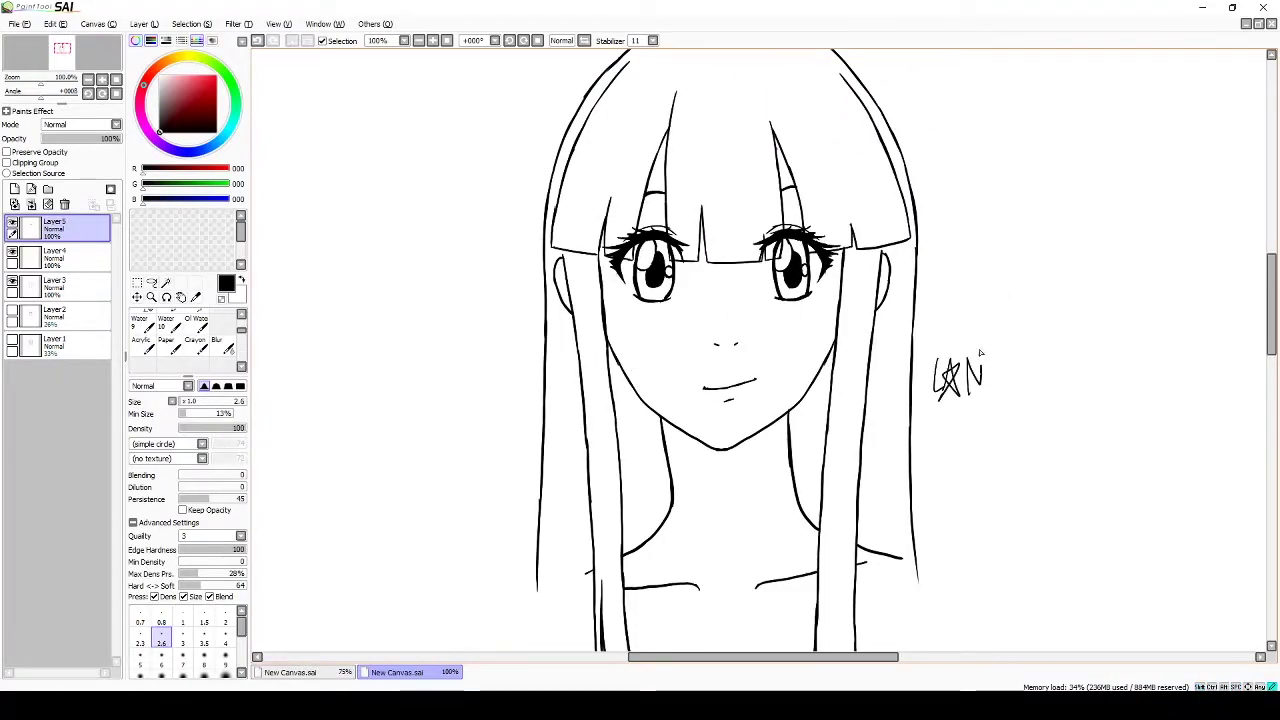
{"action": "key", "text": "e"}
{"action": "scroll", "coordinate": [972, 338], "scroll_direction": "down", "scroll_amount": 1}
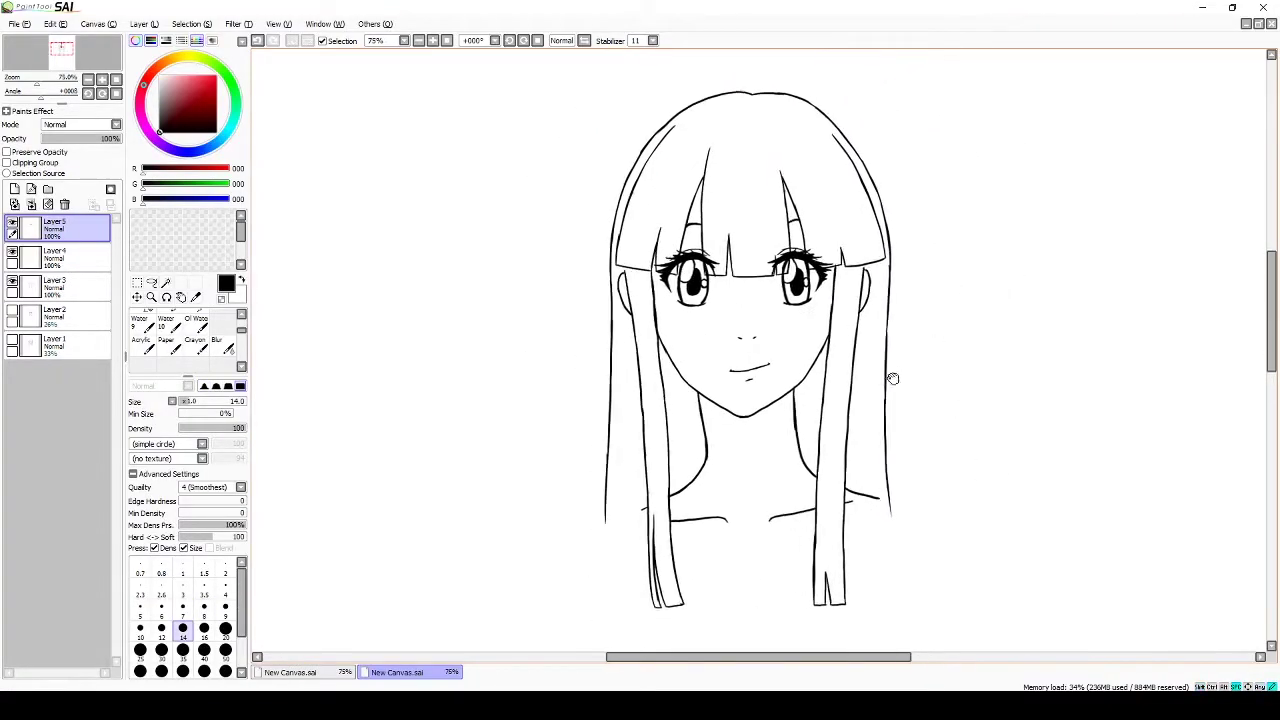